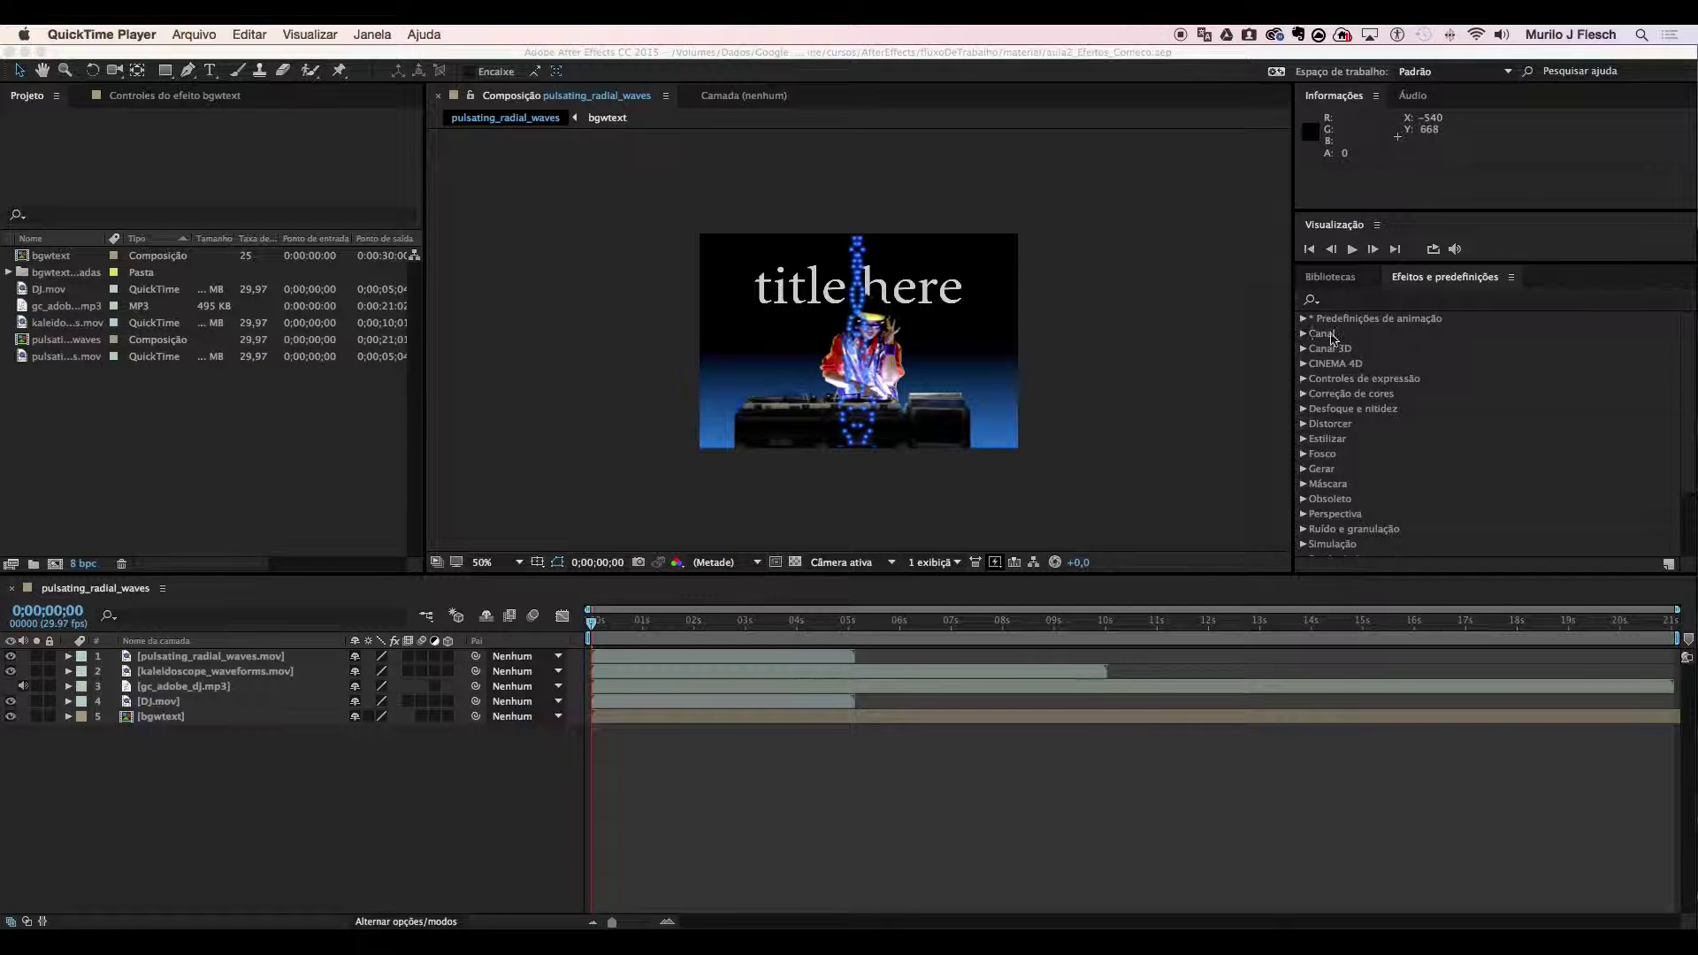
Browse the effect categories from Canal and Canal 3D through CINEMA 4D and Controles de expressão to see which effects they contain
left_click(1304, 337)
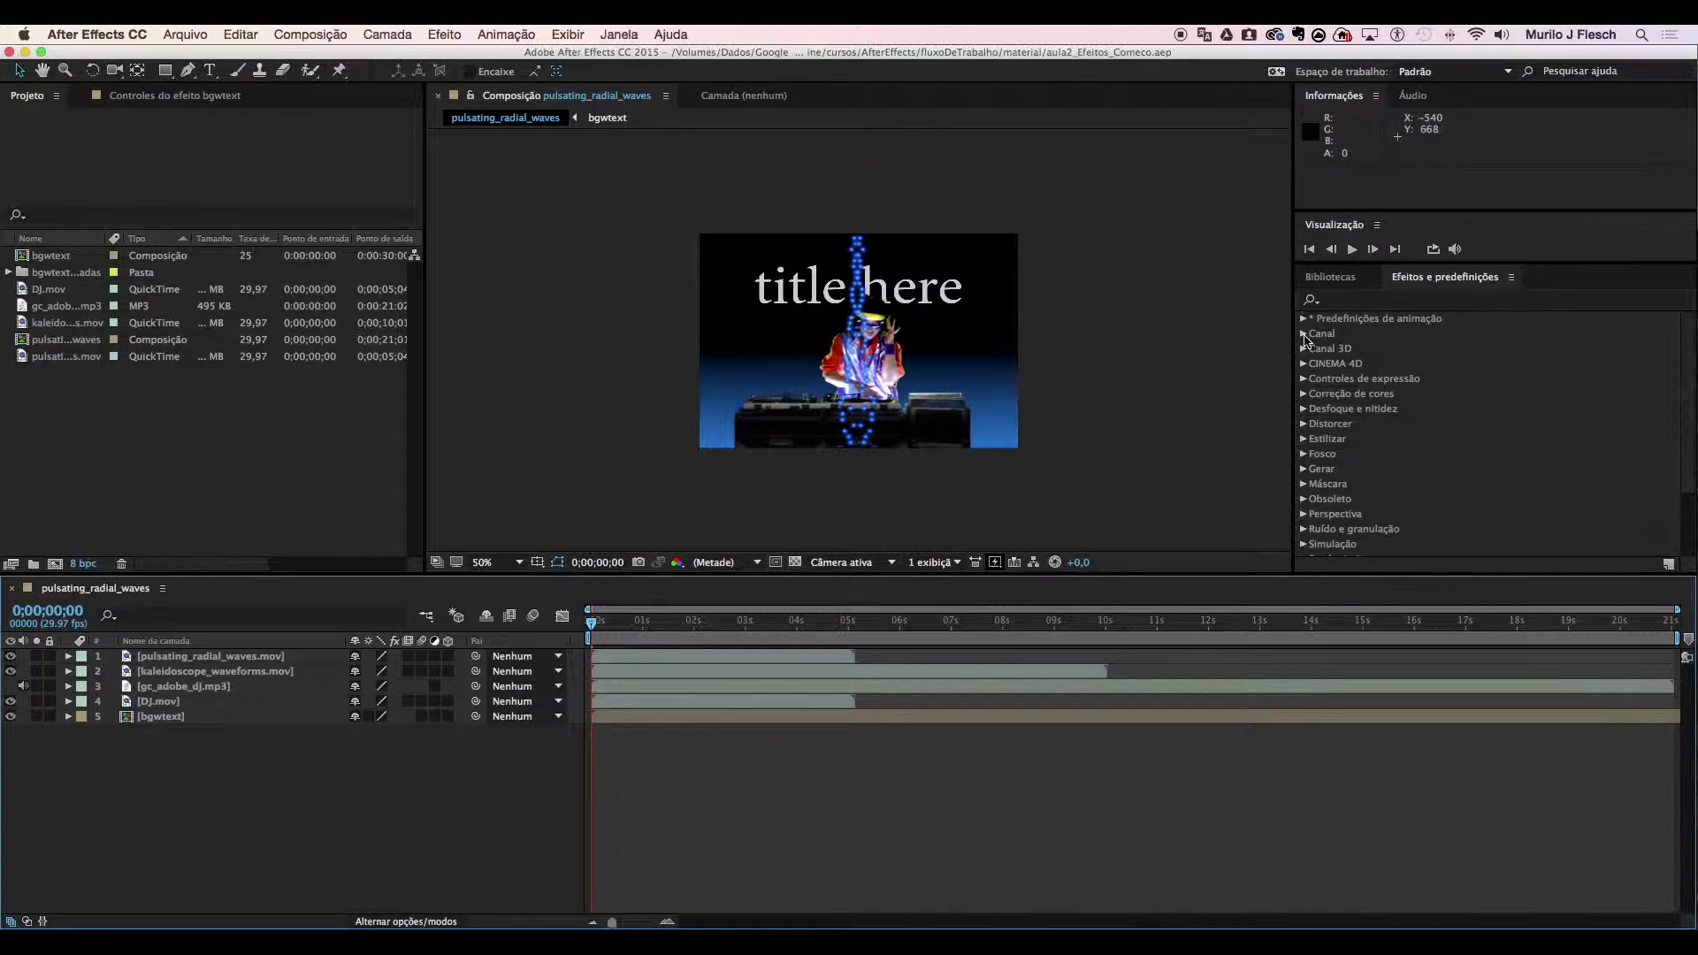
left_click(1304, 337)
scroll(1383, 442, "down", 3)
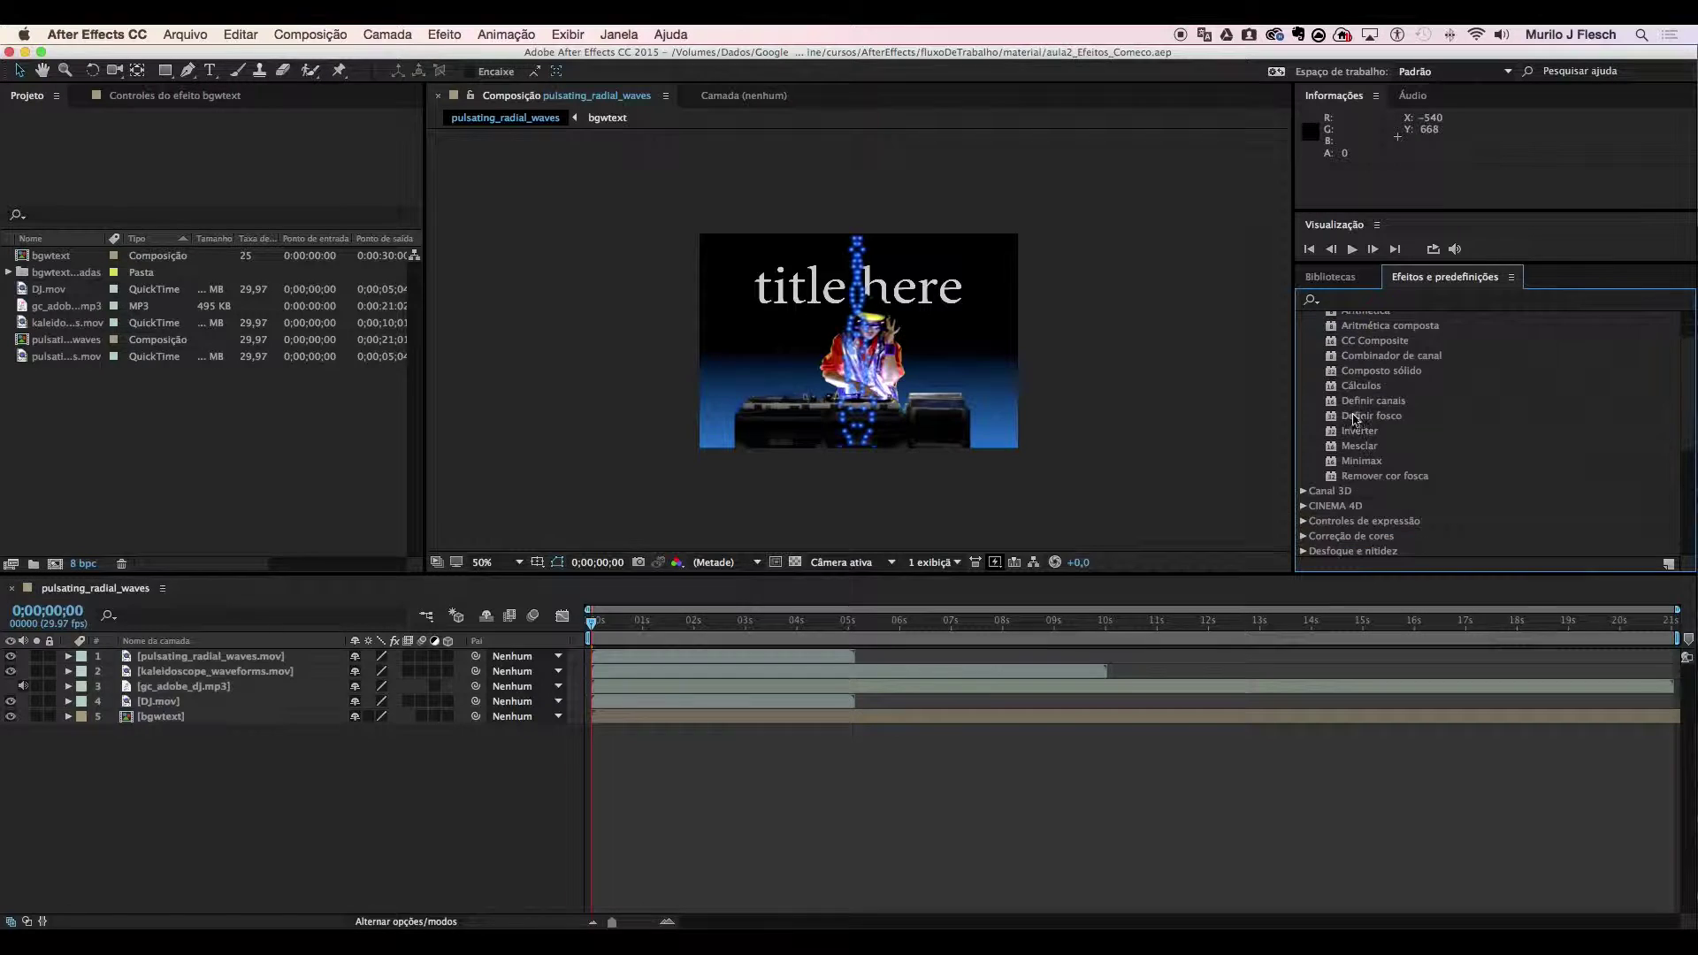
left_click(1301, 446)
scroll(1317, 473, "down", 3)
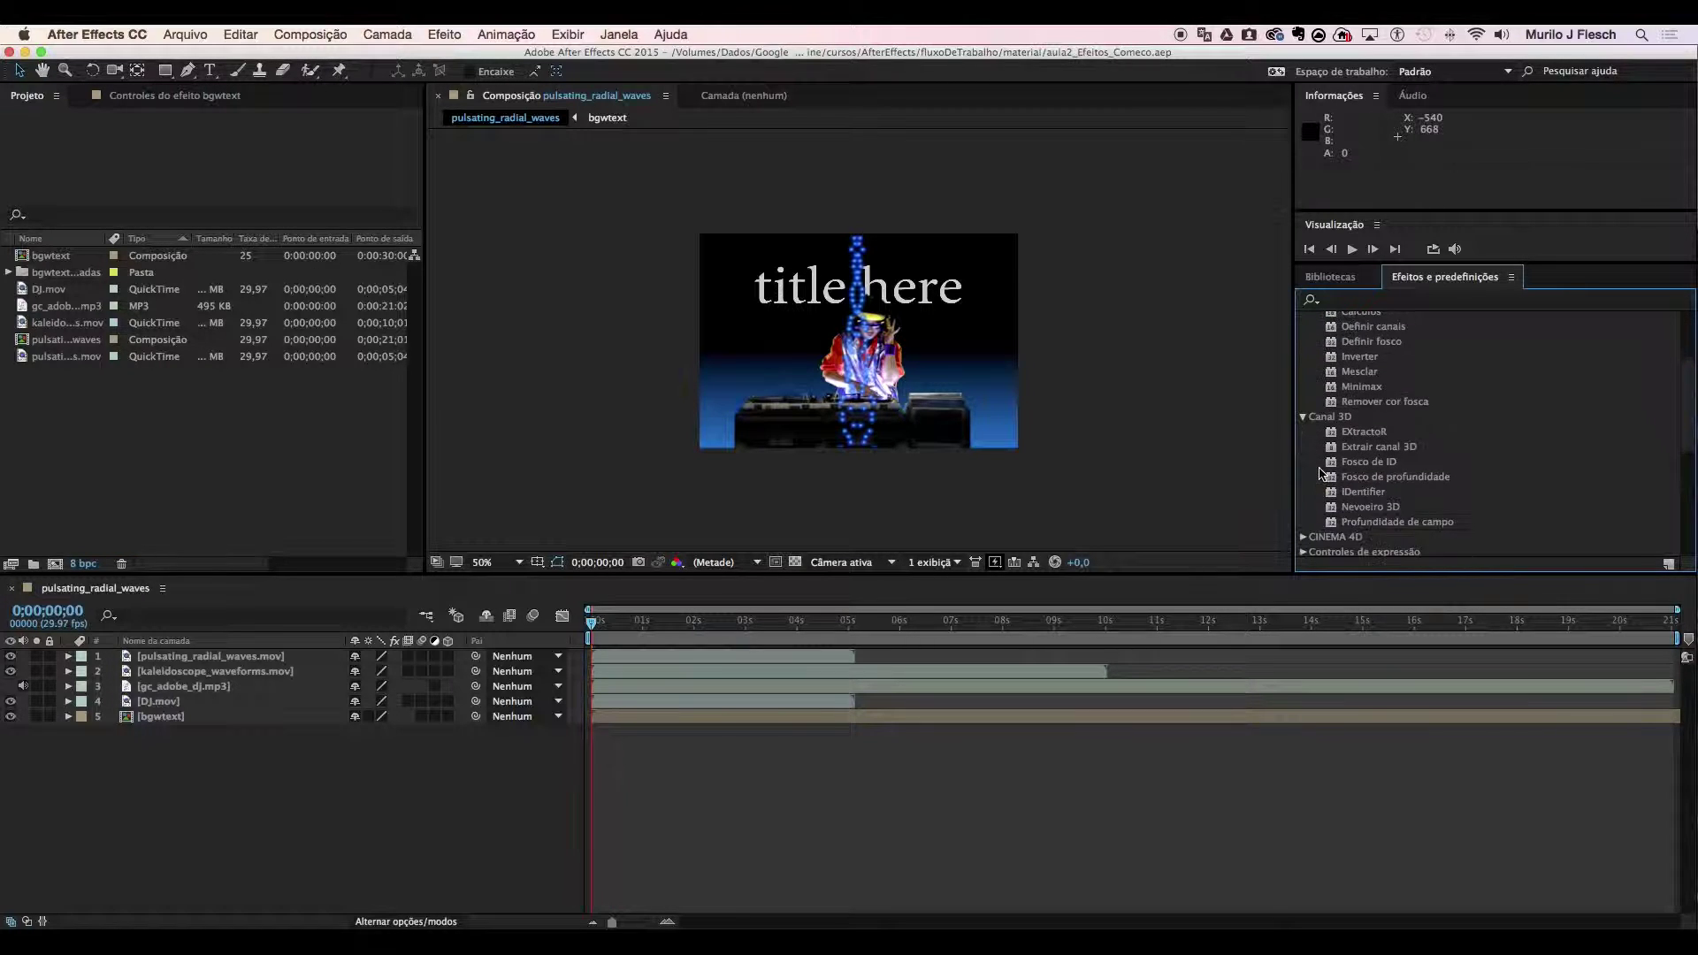
left_click(1302, 457)
left_click(1303, 488)
scroll(1335, 455, "down", 3)
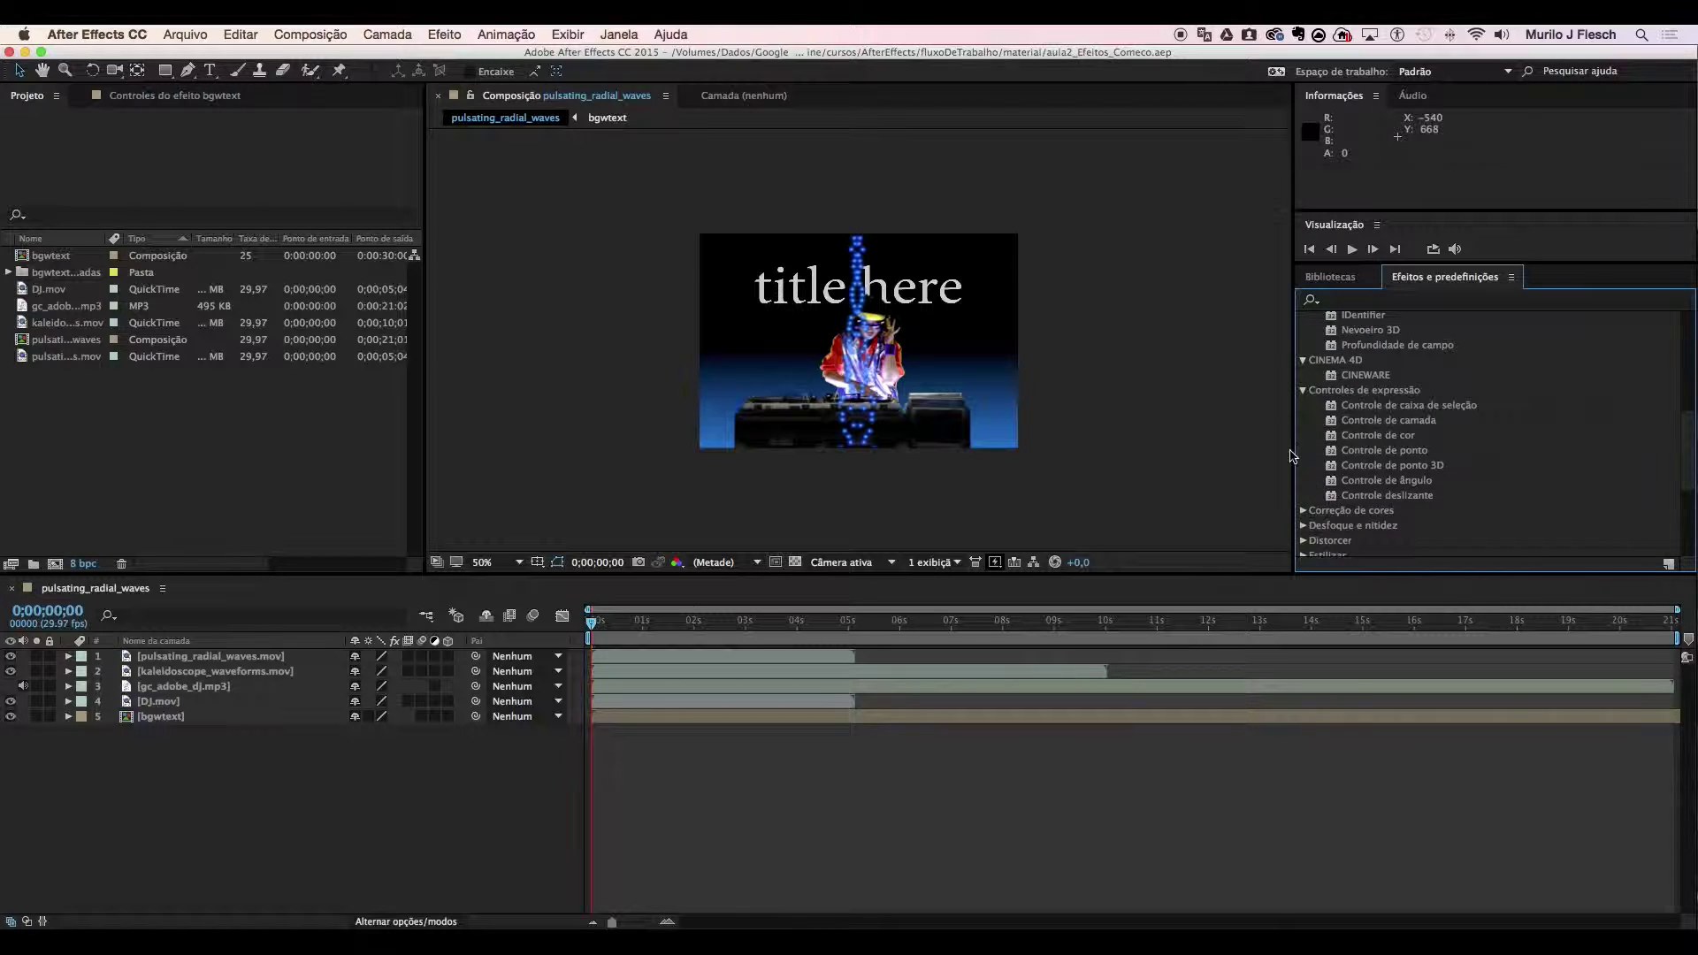
left_click(1303, 390)
left_click(1303, 360)
left_click_drag(1673, 493, 1674, 429)
left_click(1363, 405)
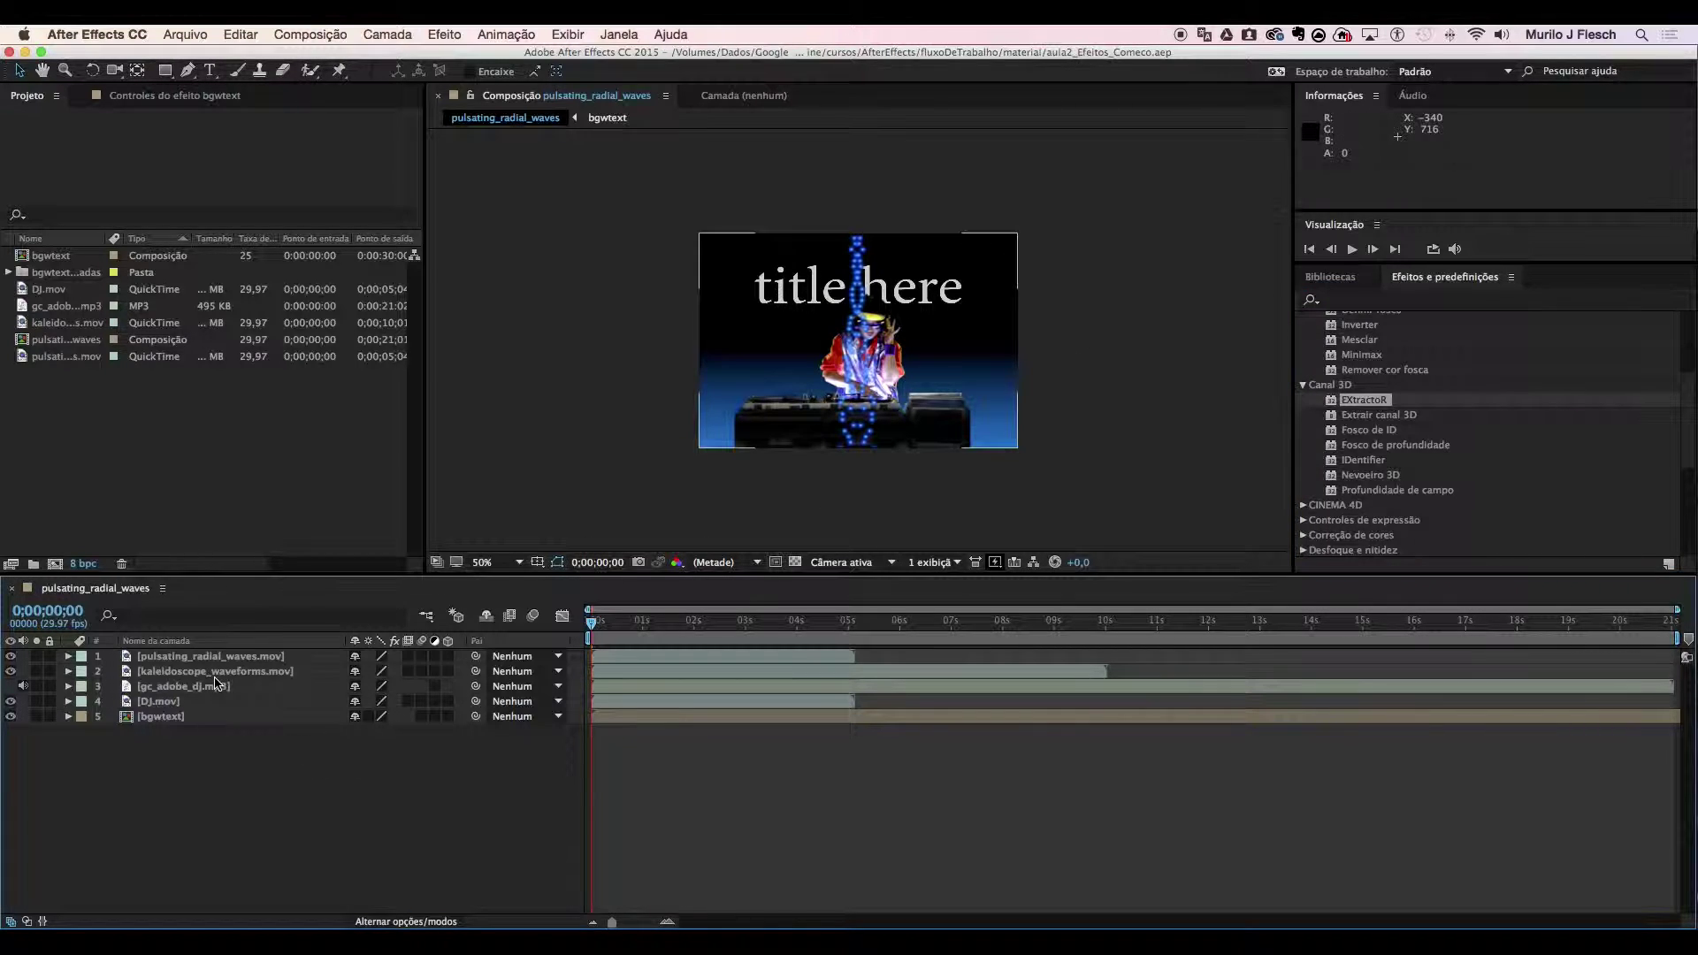
Duplicate the DJ.mov layer and rename the copy "dj com efeito"
left_click(176, 703)
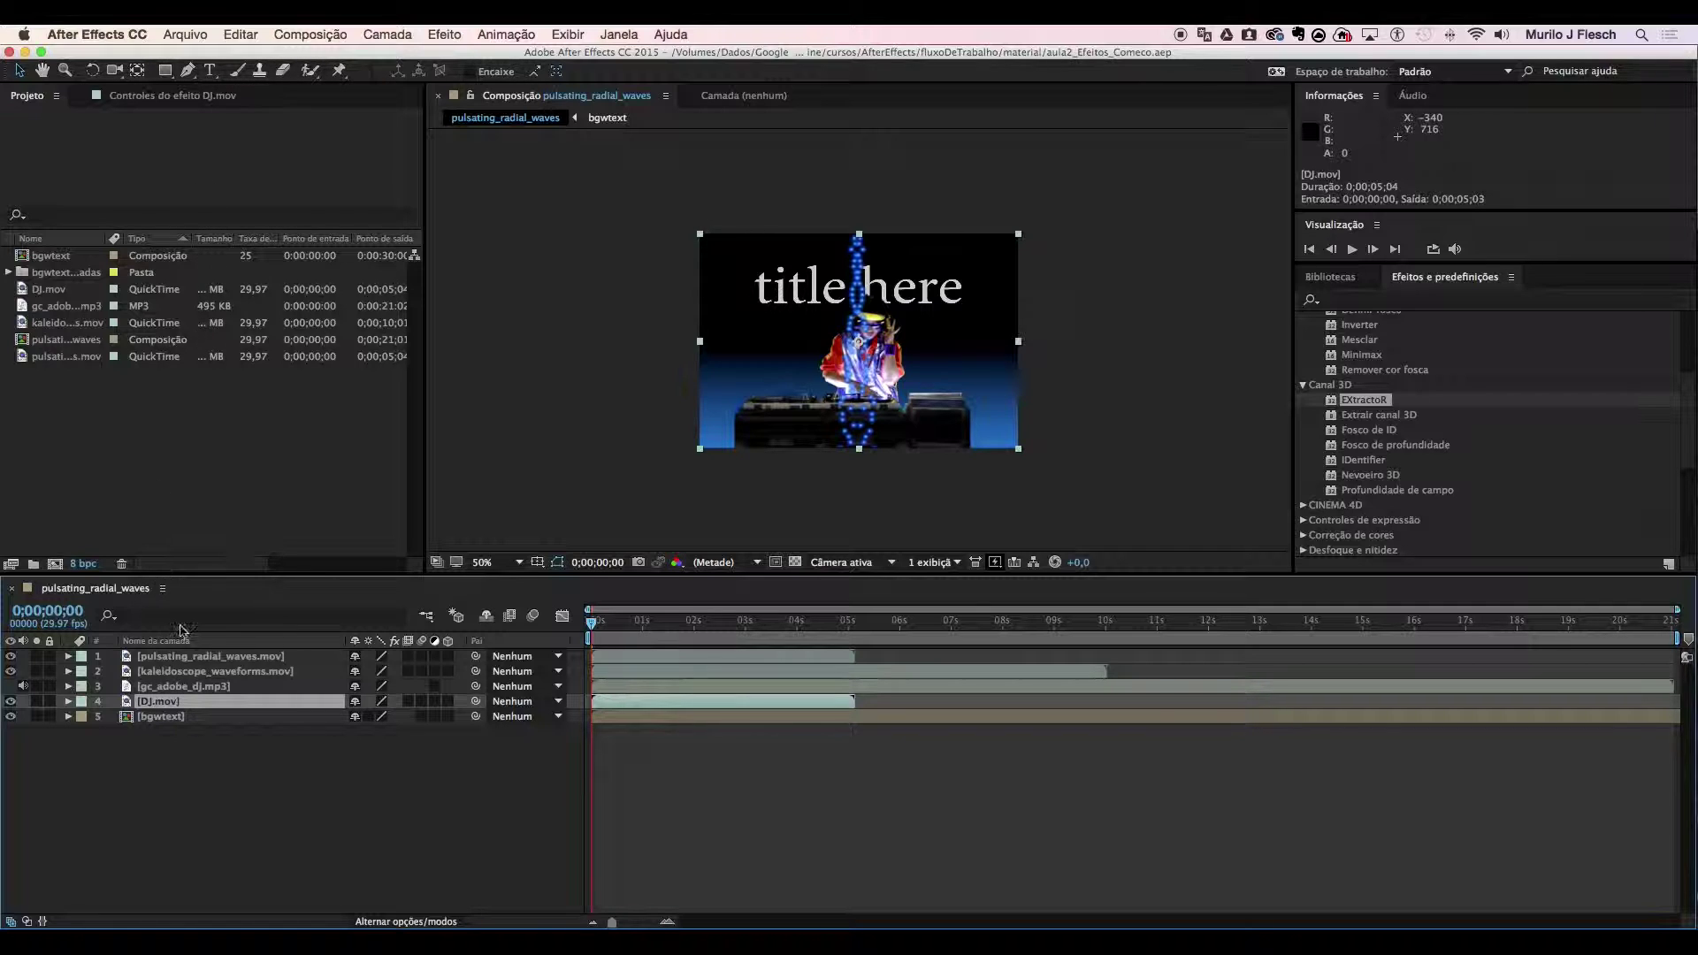
left_click(239, 35)
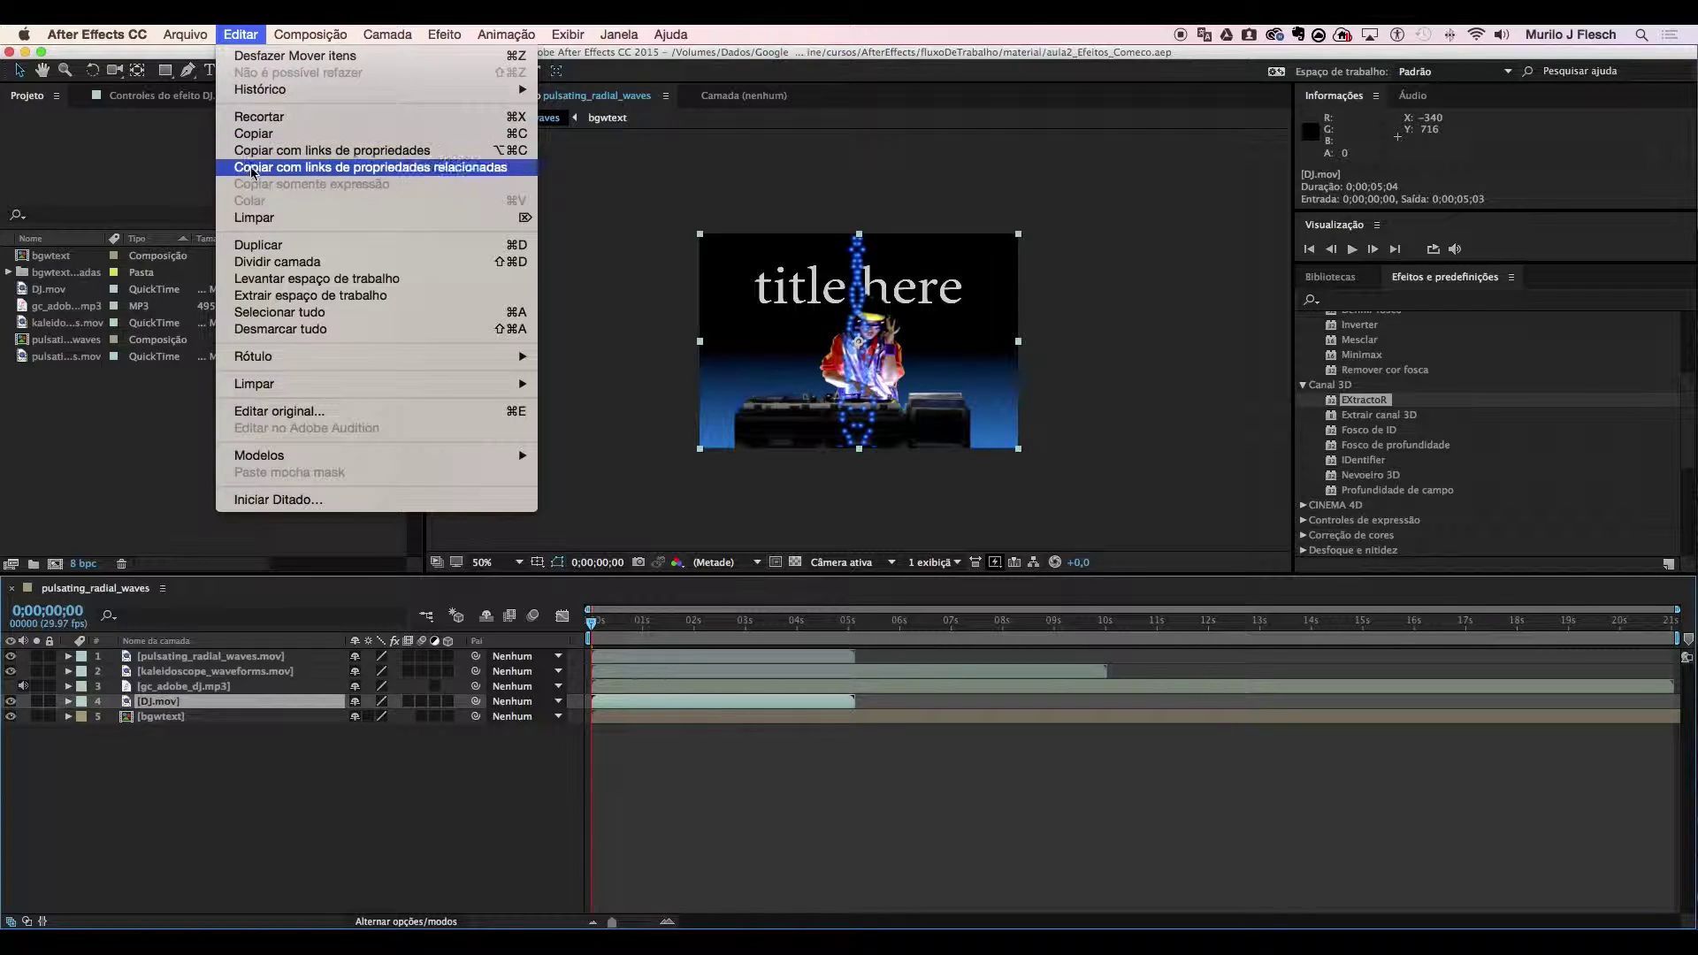
left_click(284, 246)
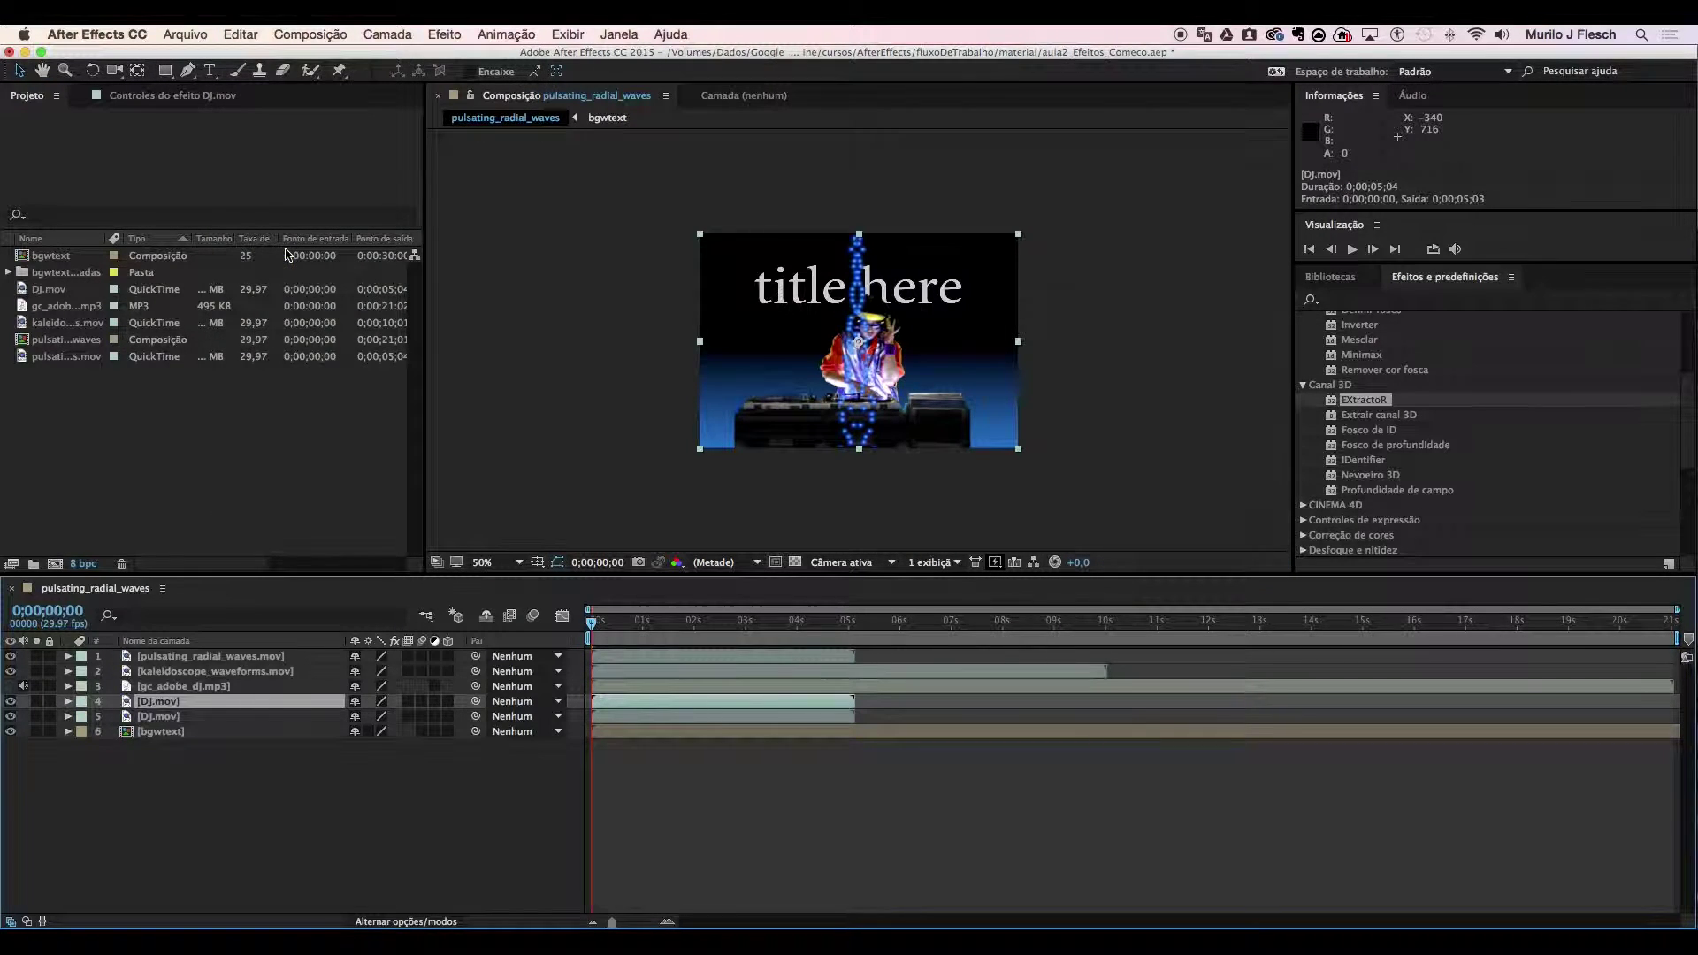
right_click(146, 707)
left_click(173, 912)
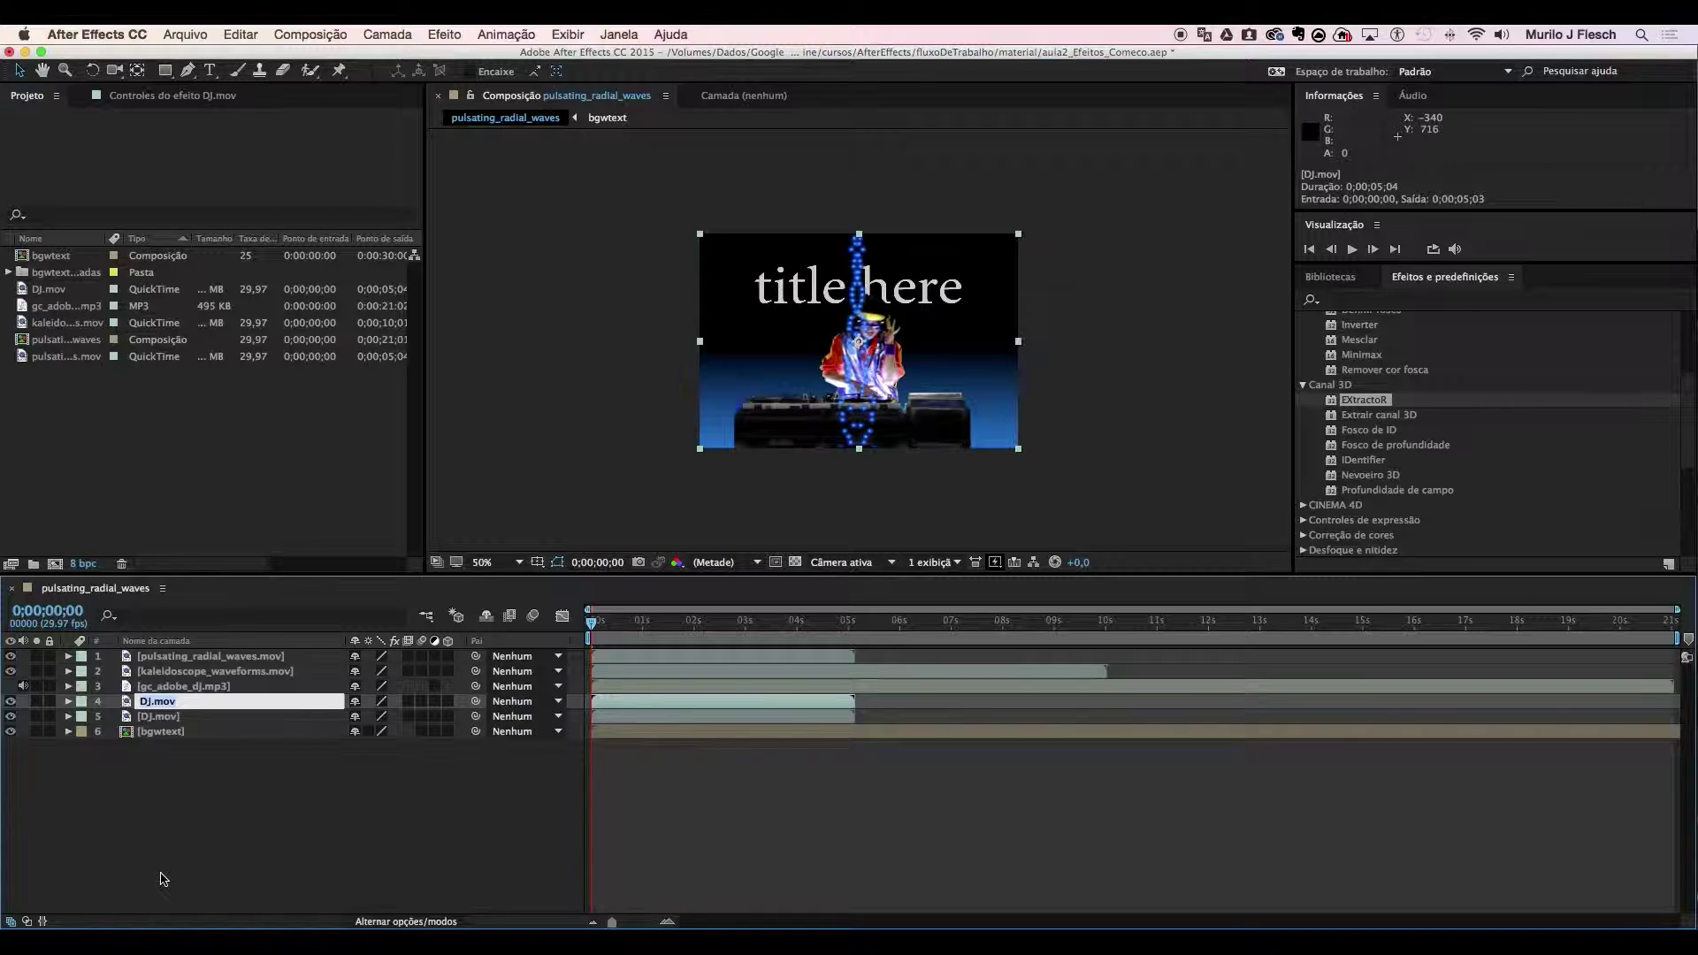
type("dj com efeito")
key("Return")
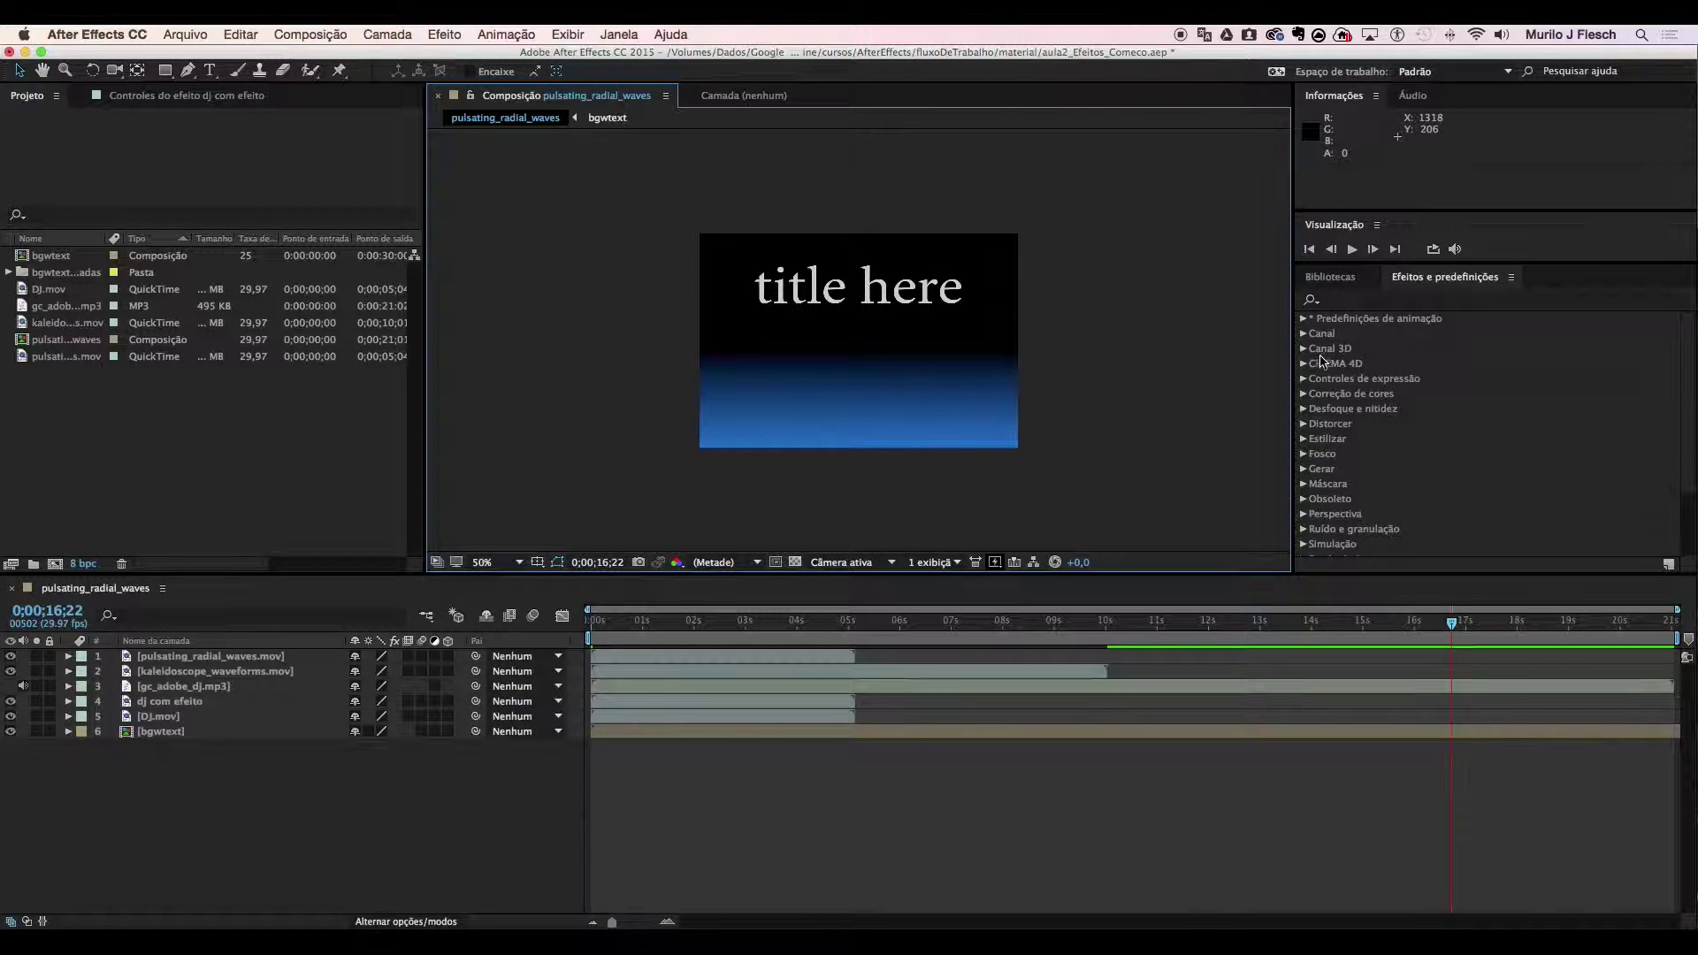
Search the effects for "desfoque ra" and apply Desfoque radial to the "dj com efeito" layer
scroll(1339, 433, "down", 2)
scroll(1335, 398, "up", 3)
left_click(1331, 301)
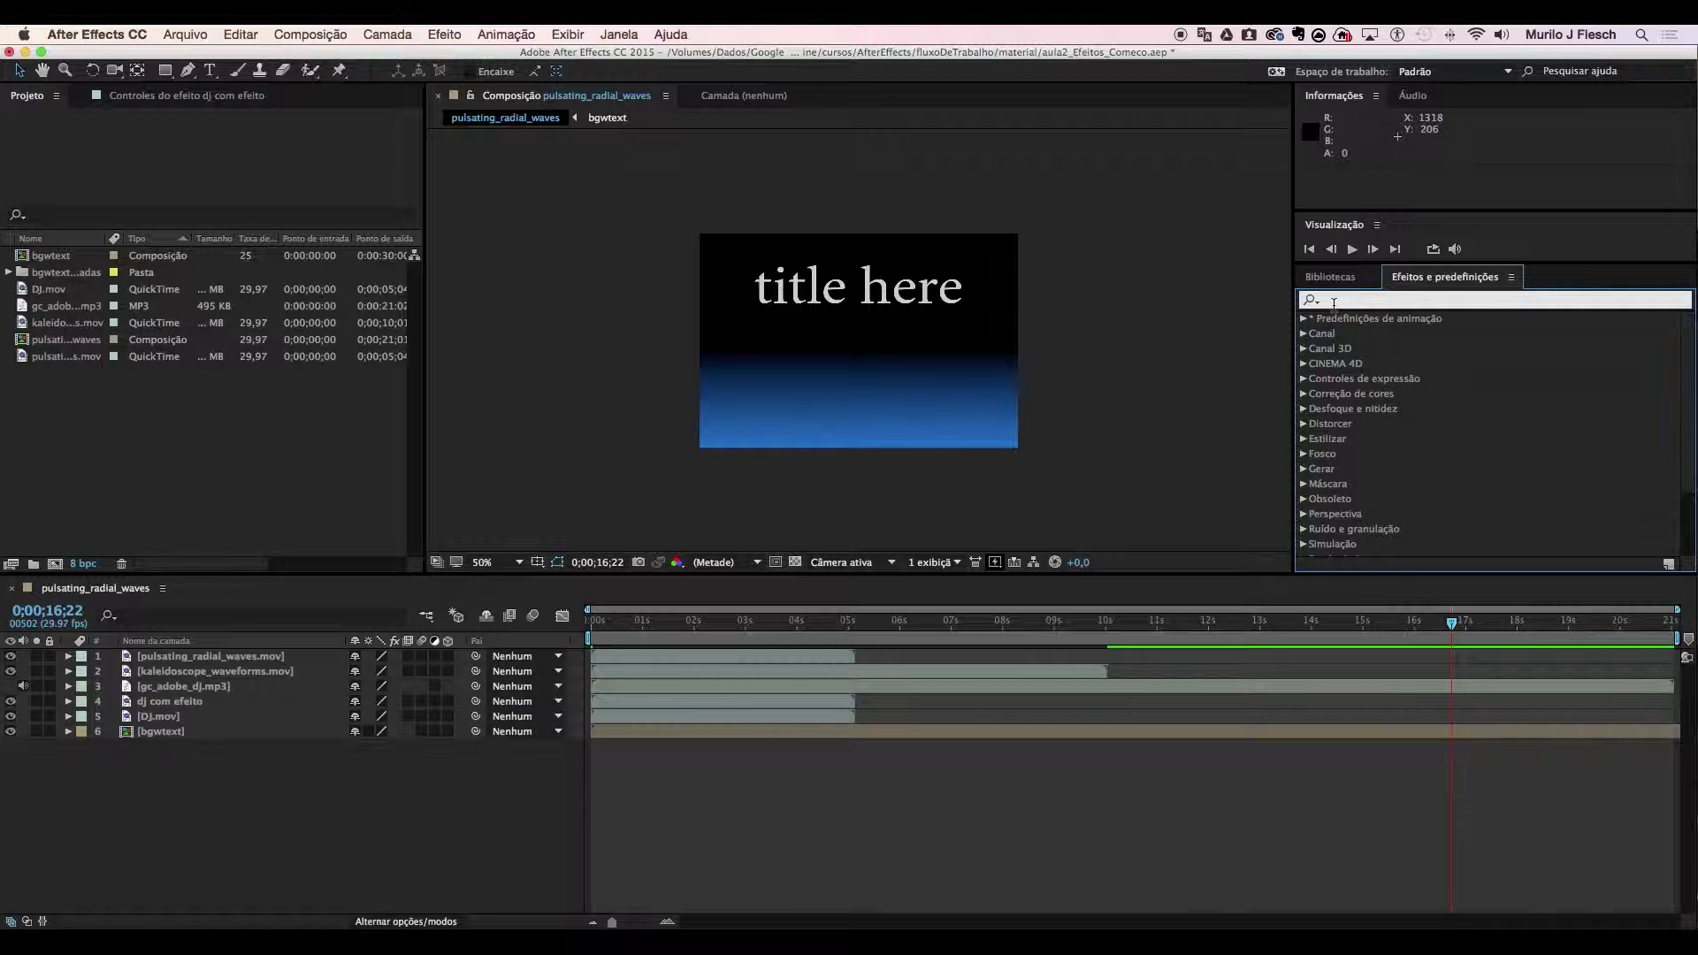
type("desfoqq")
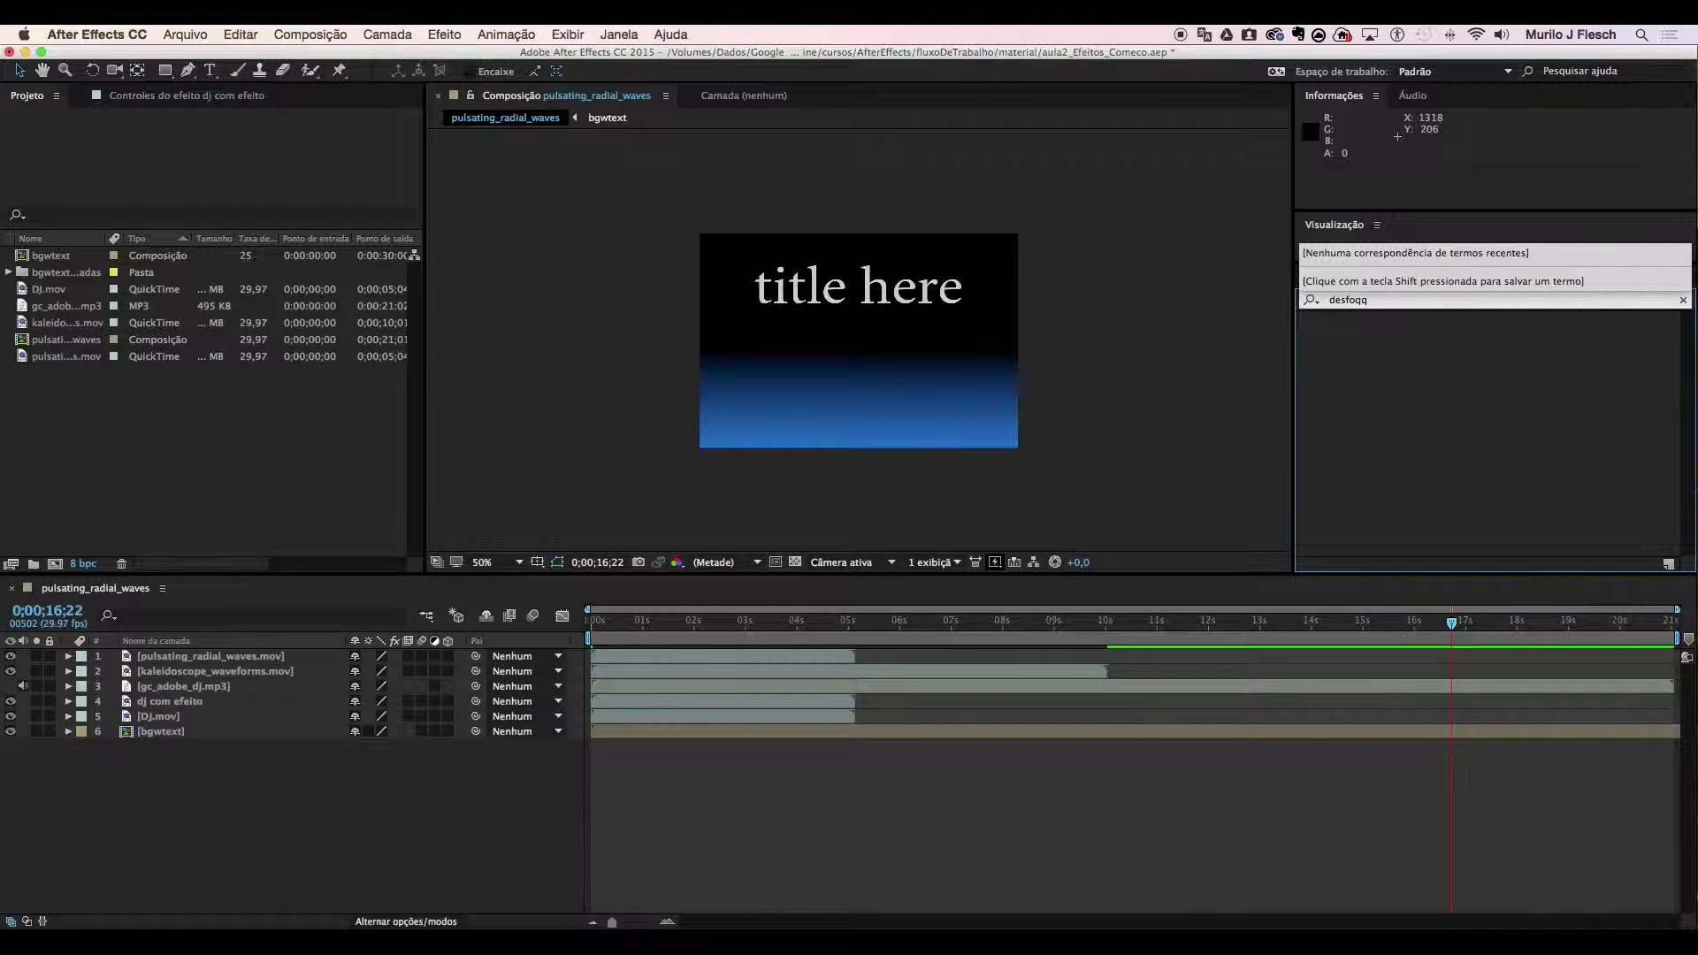
key("BackSpace")
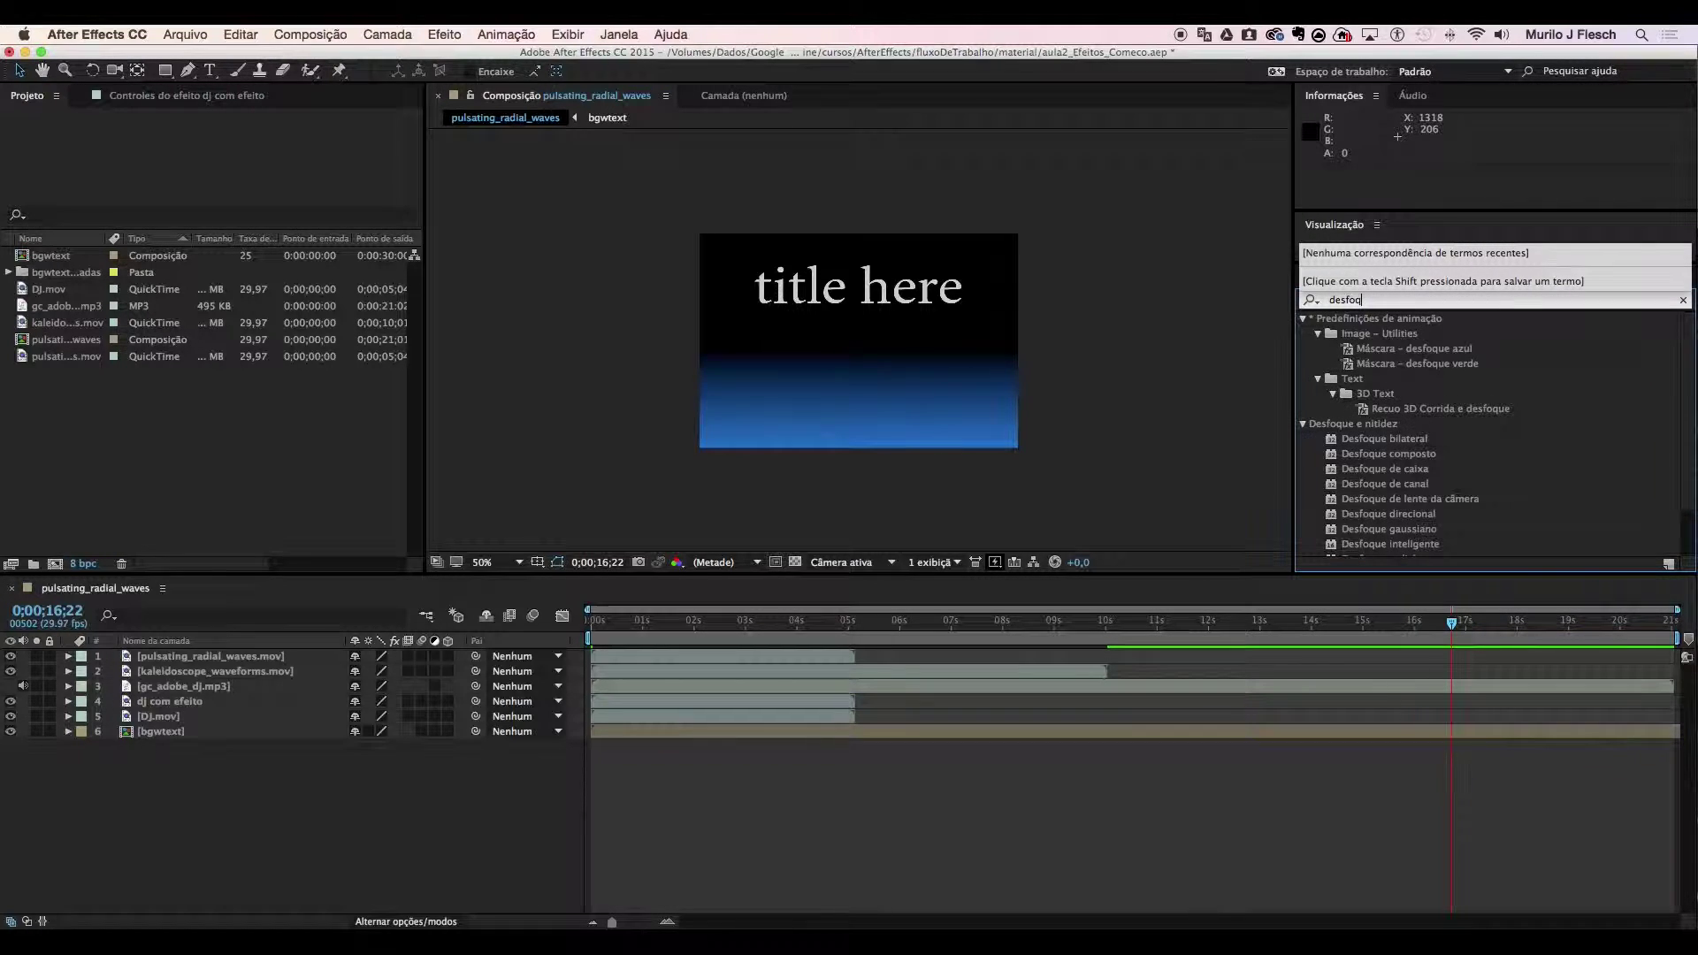
type("ue ra")
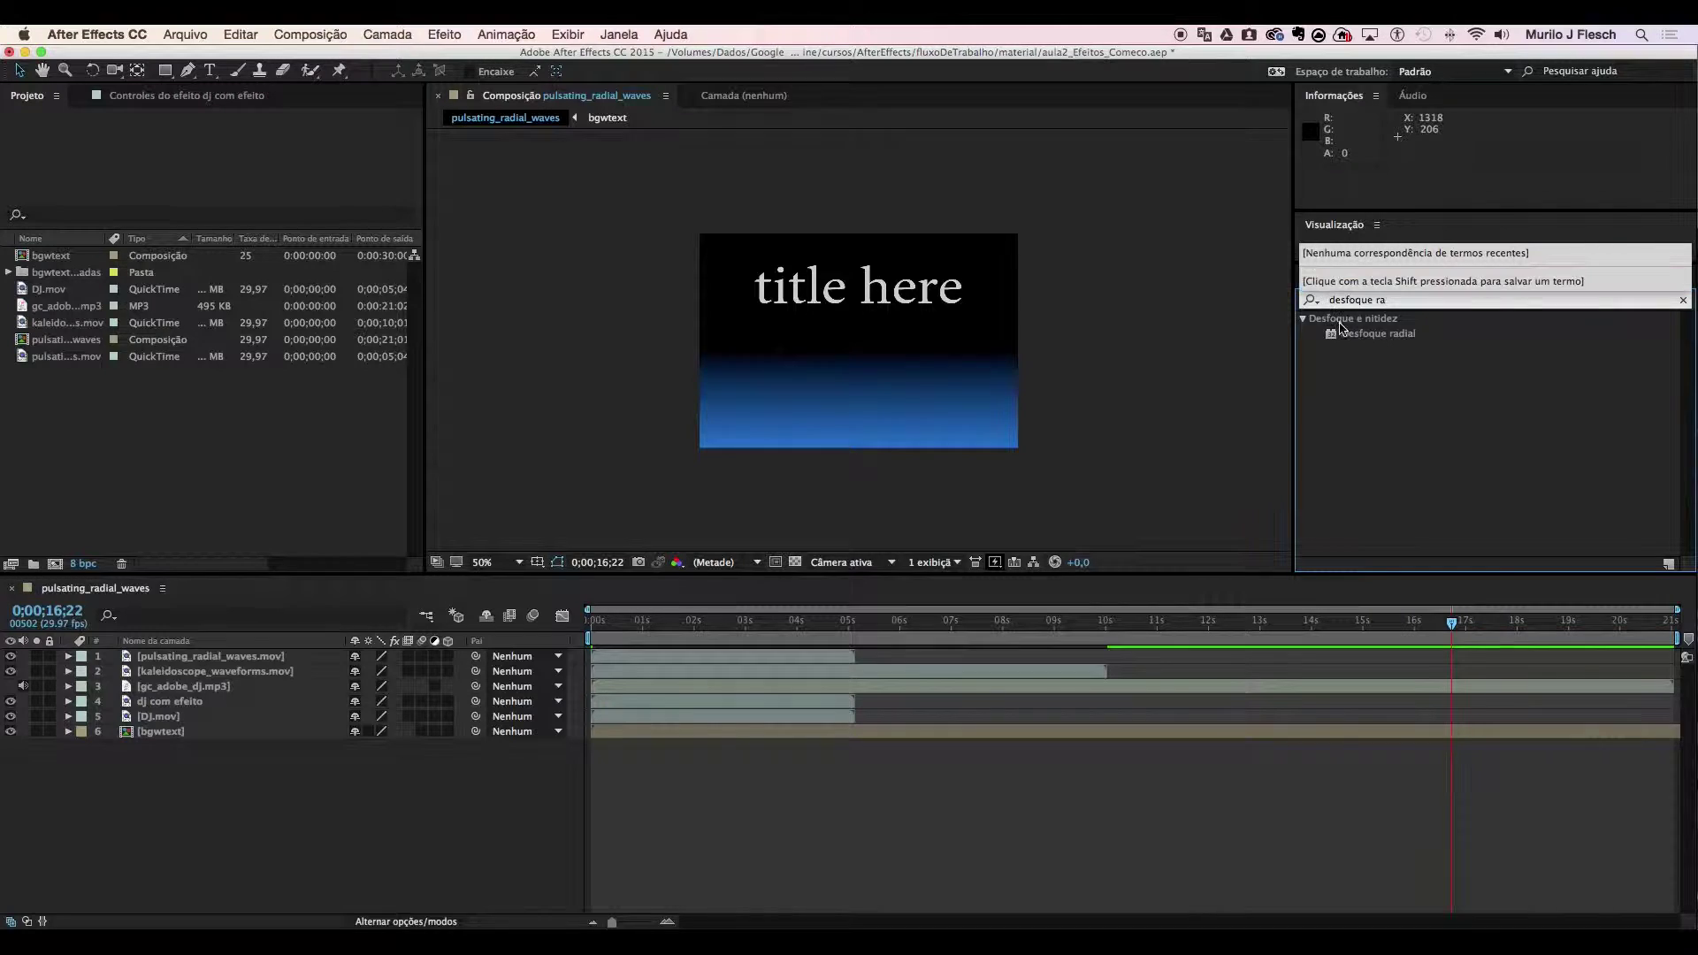
left_click(1366, 335)
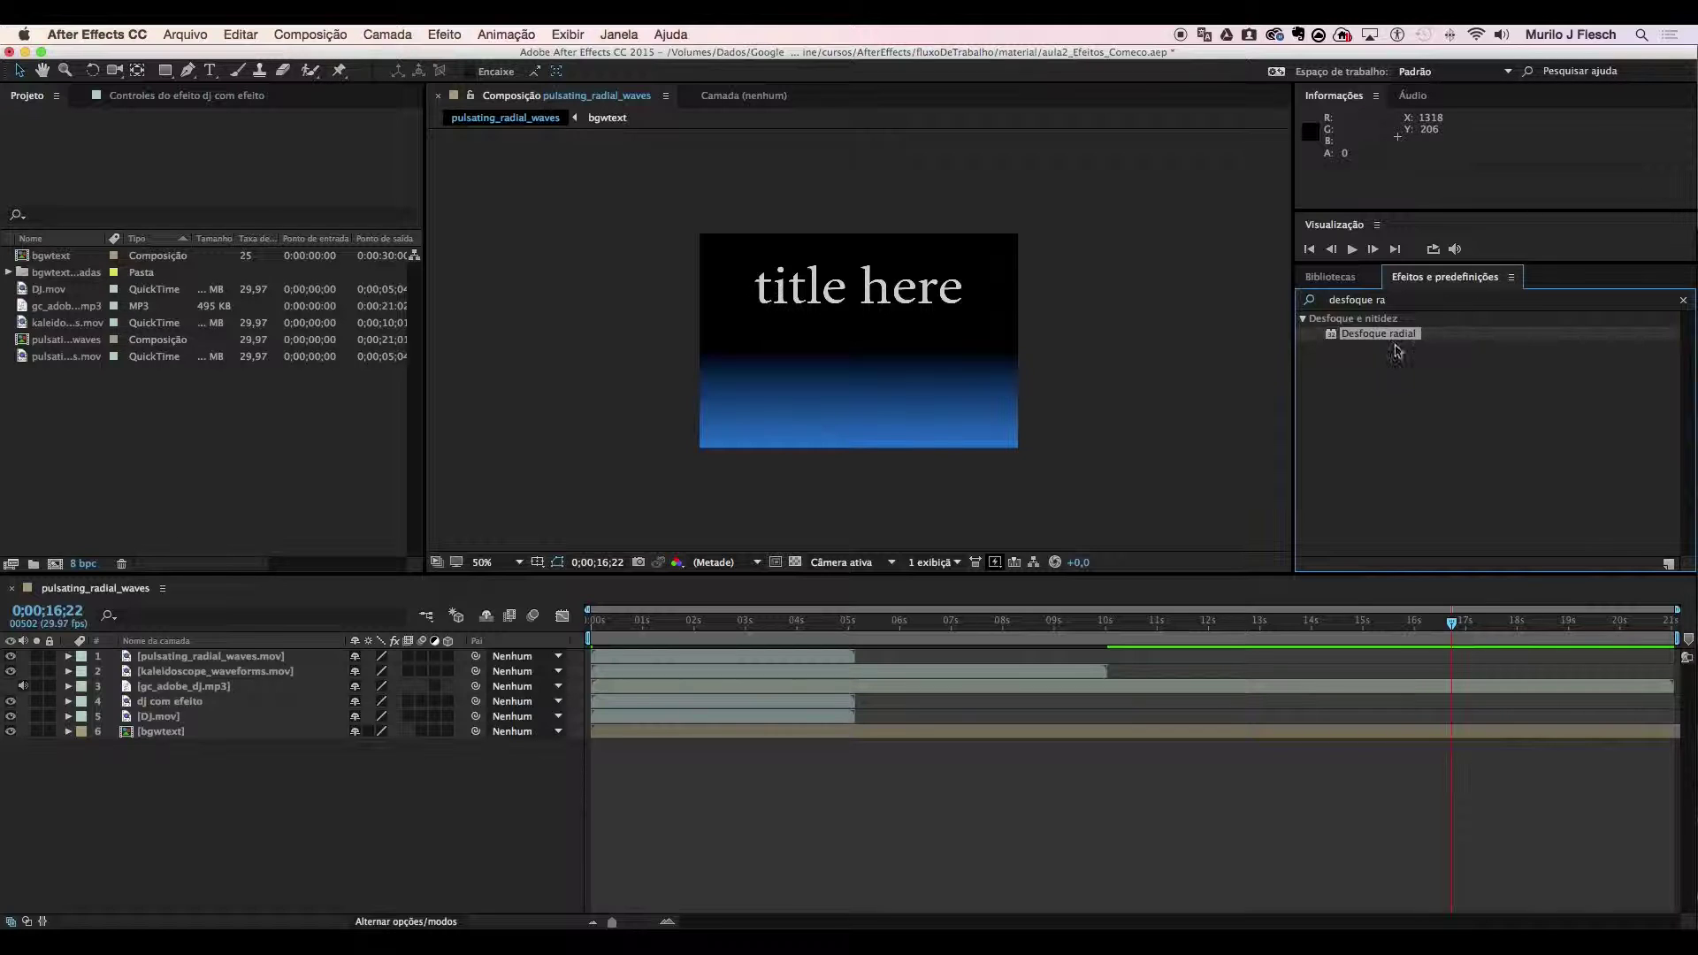
left_click_drag(1375, 336, 169, 702)
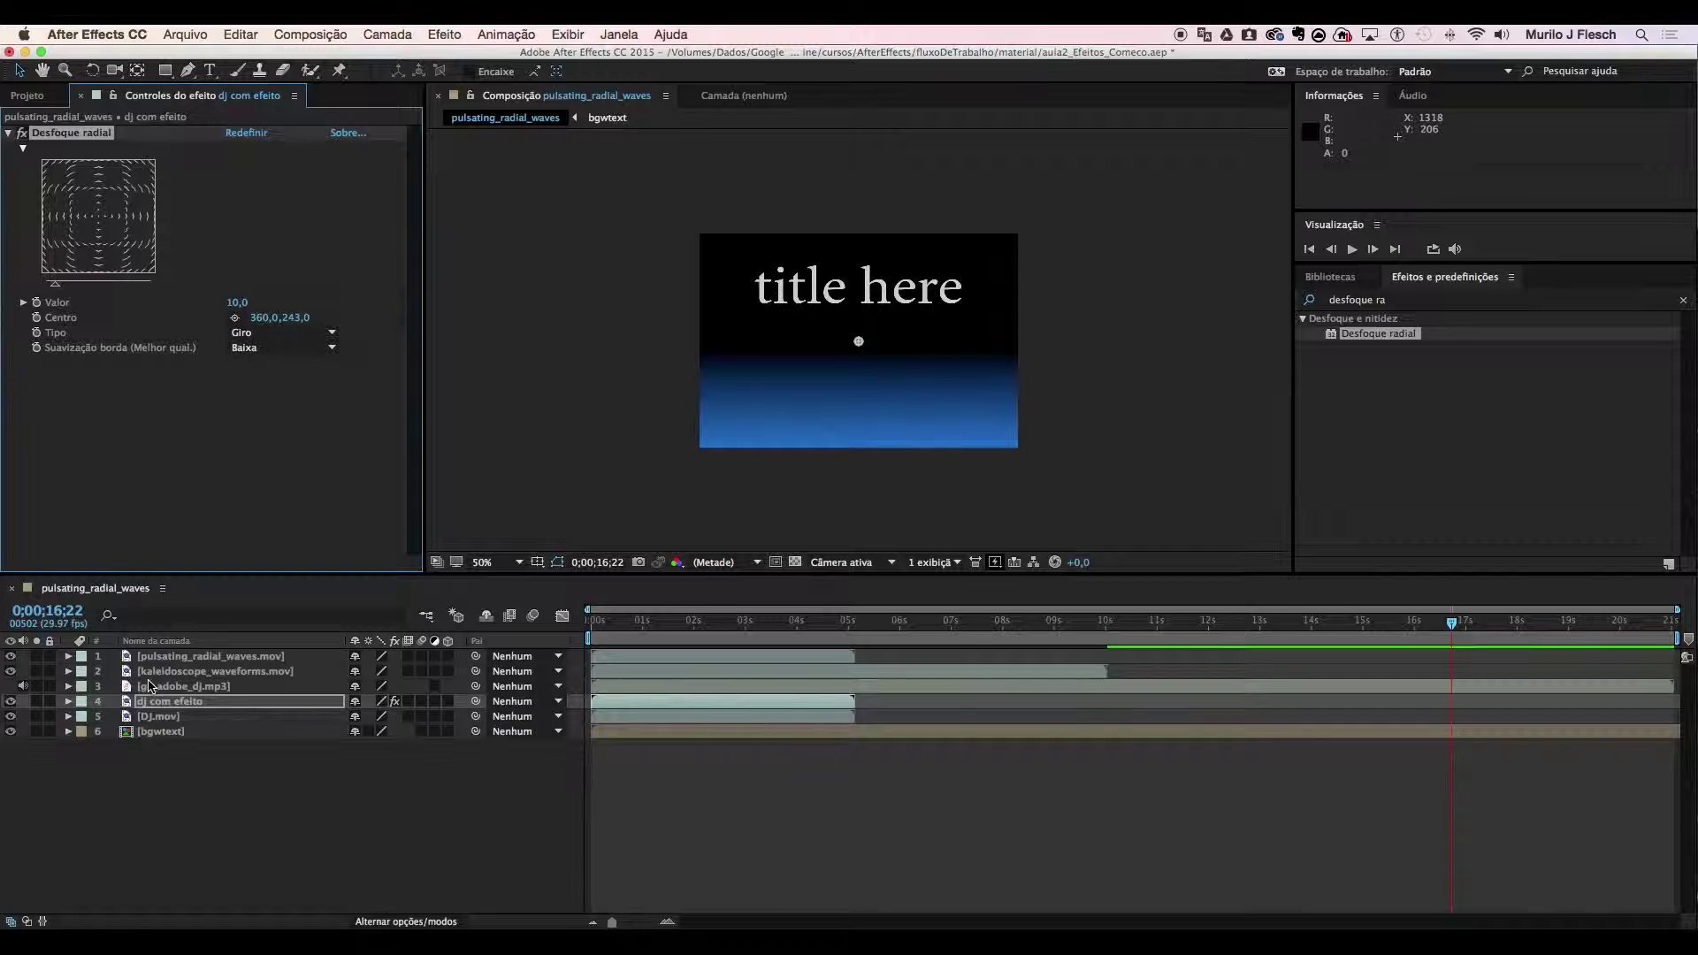
Examine which property groups the "dj com efeito", kaleidoscope_waveforms, gc_adobe_dj.mp3 and pulsating_radial_waves layers offer in the timeline
left_click(68, 702)
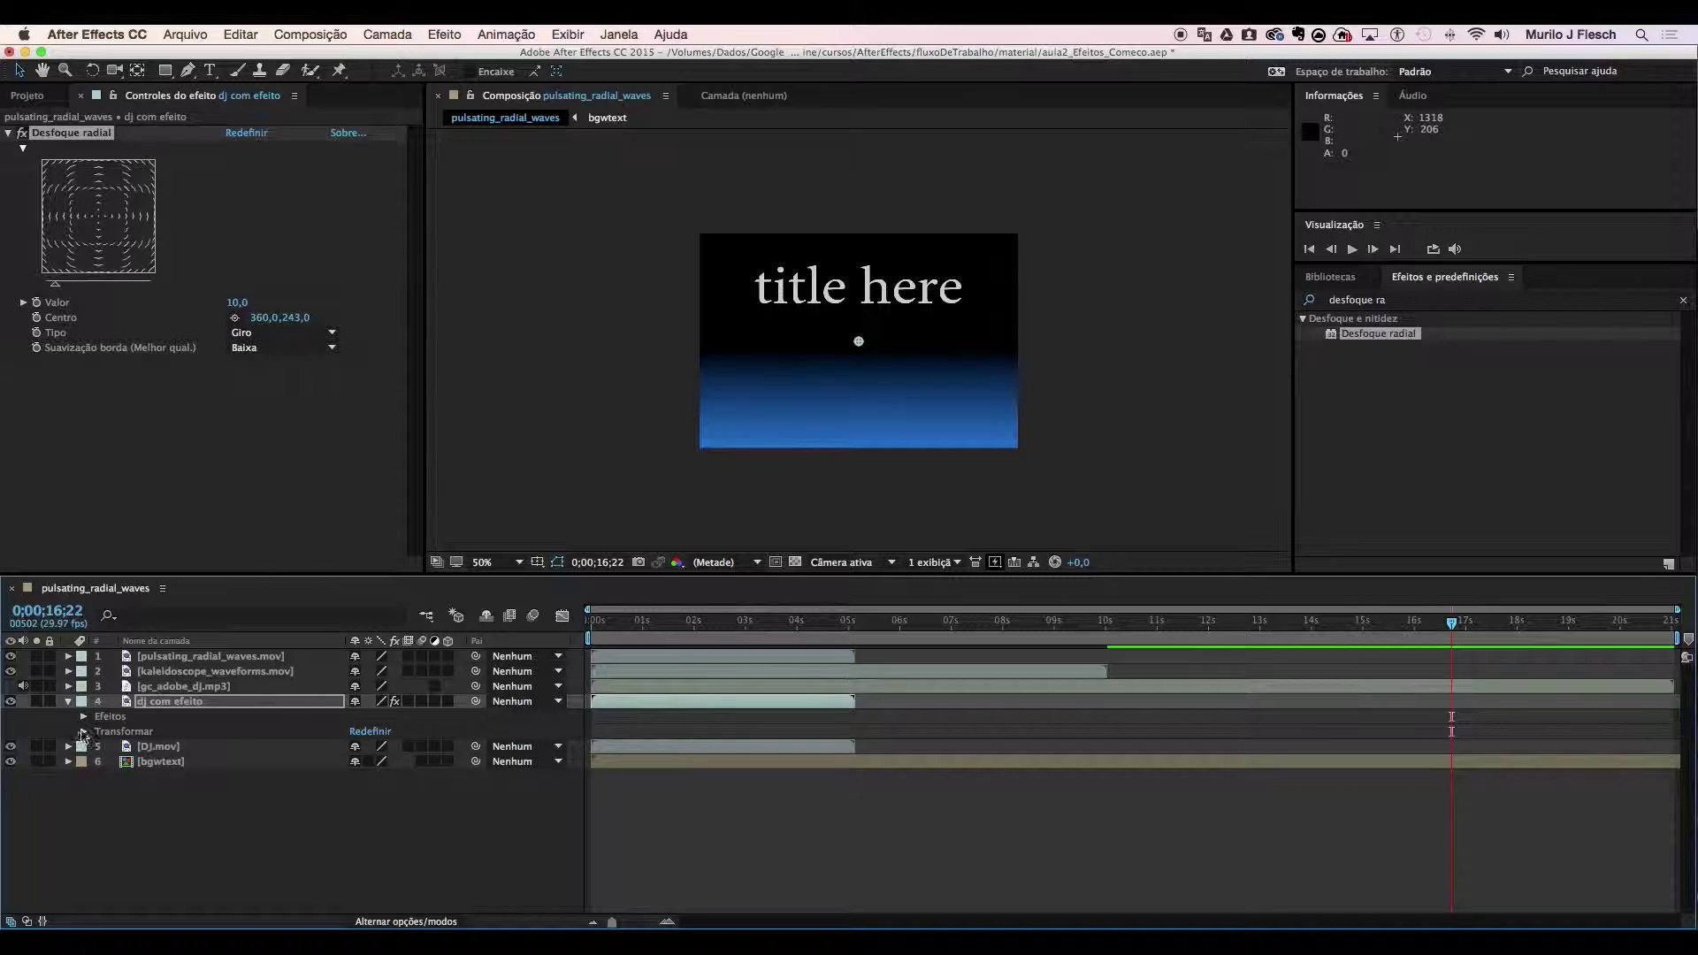
left_click(68, 687)
left_click(68, 671)
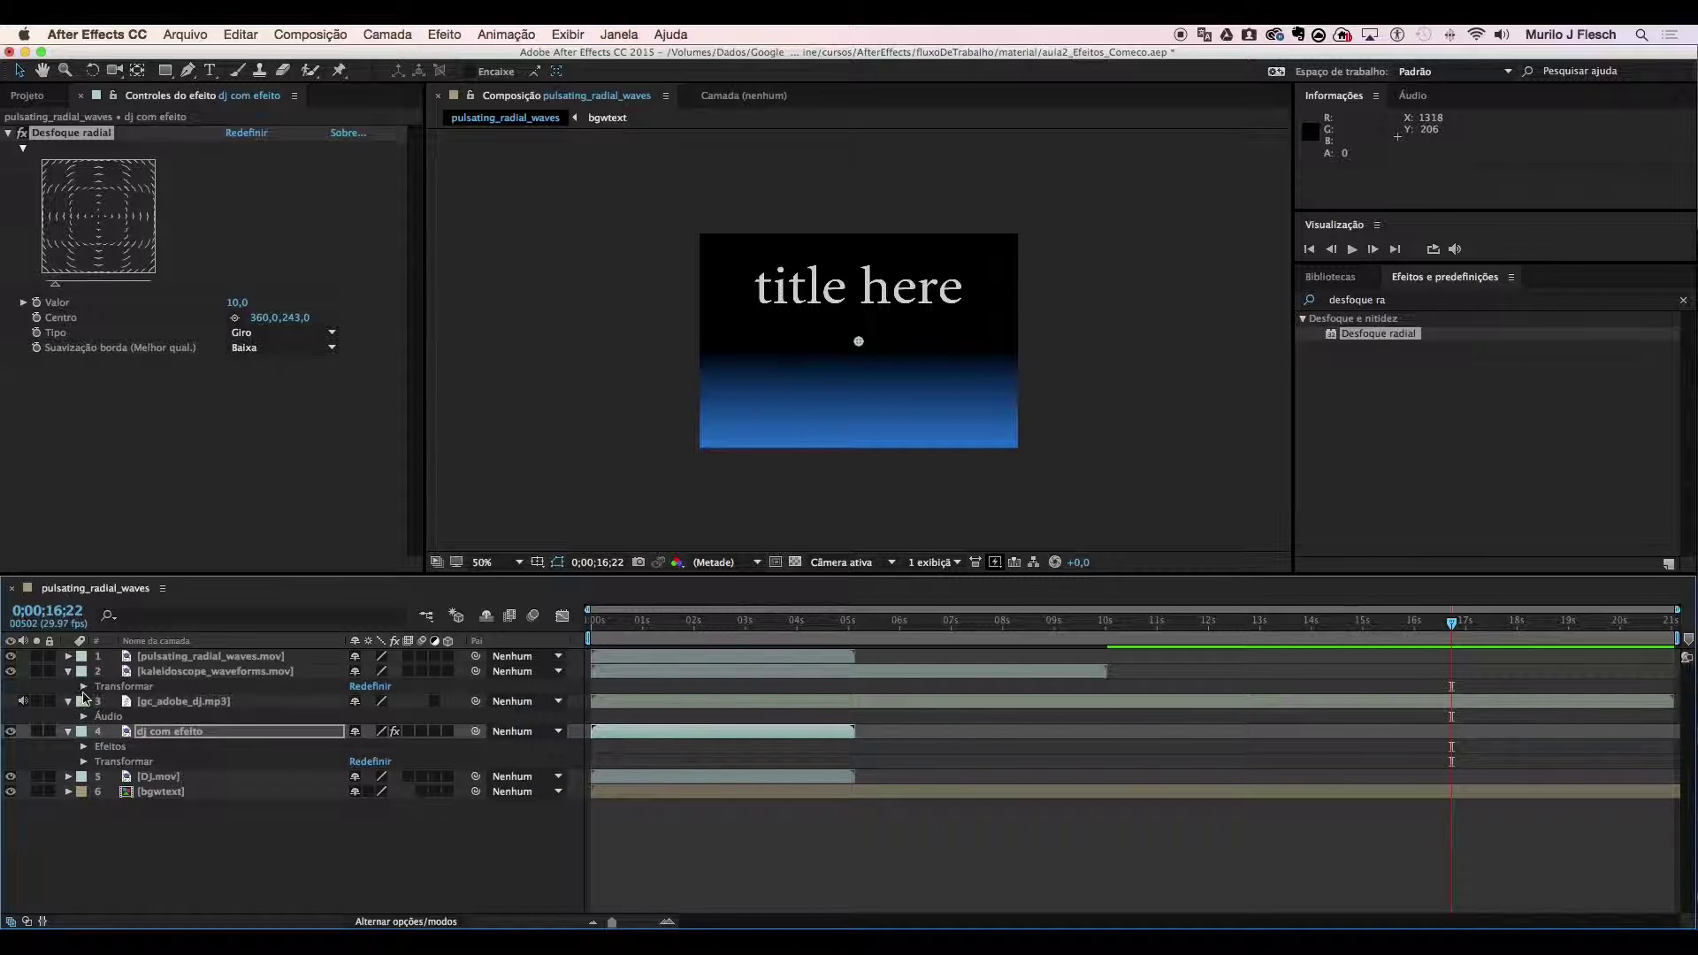
left_click(68, 671)
left_click(68, 686)
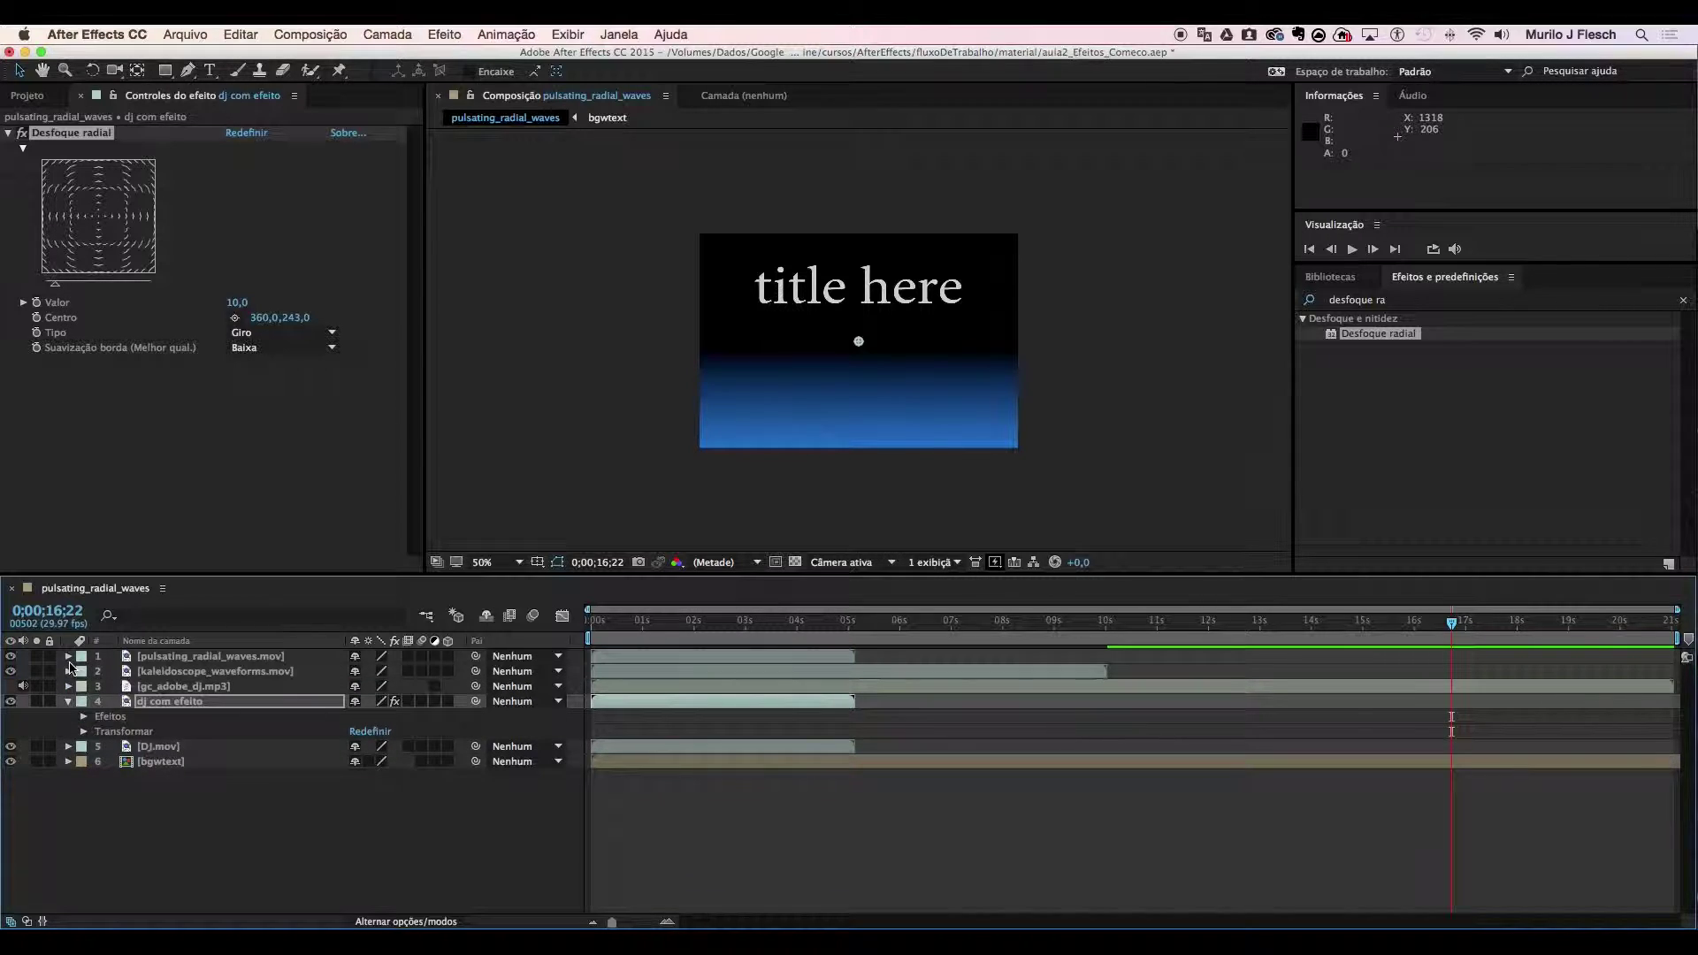
left_click(69, 656)
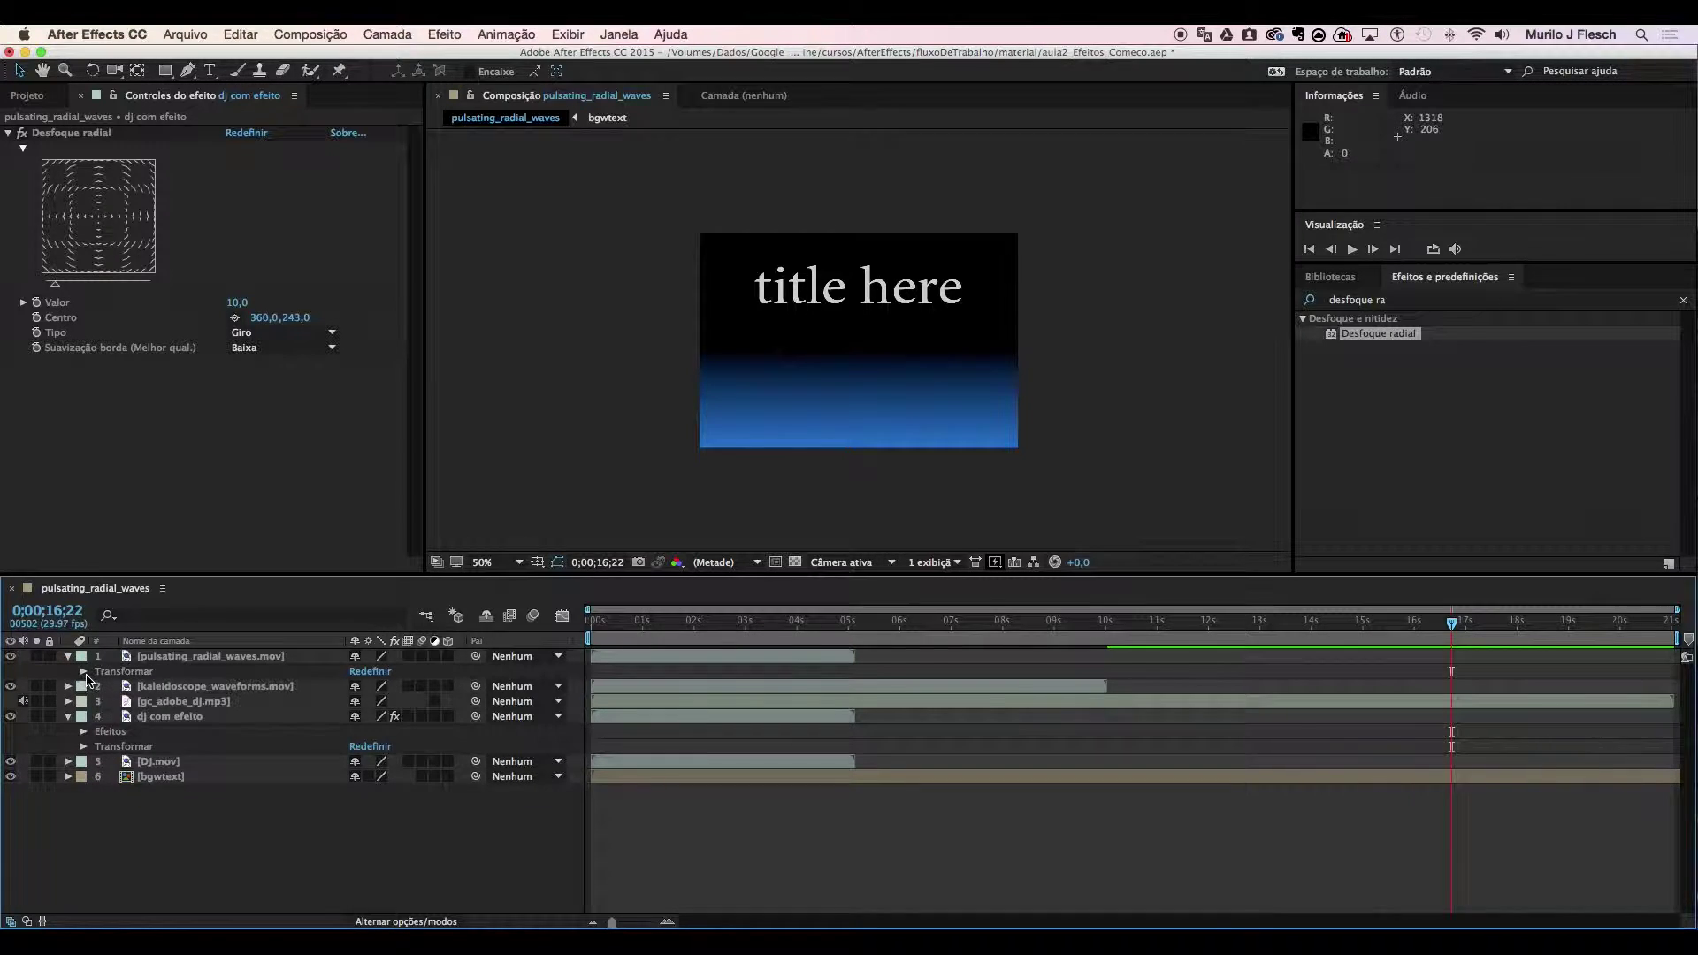
left_click(84, 672)
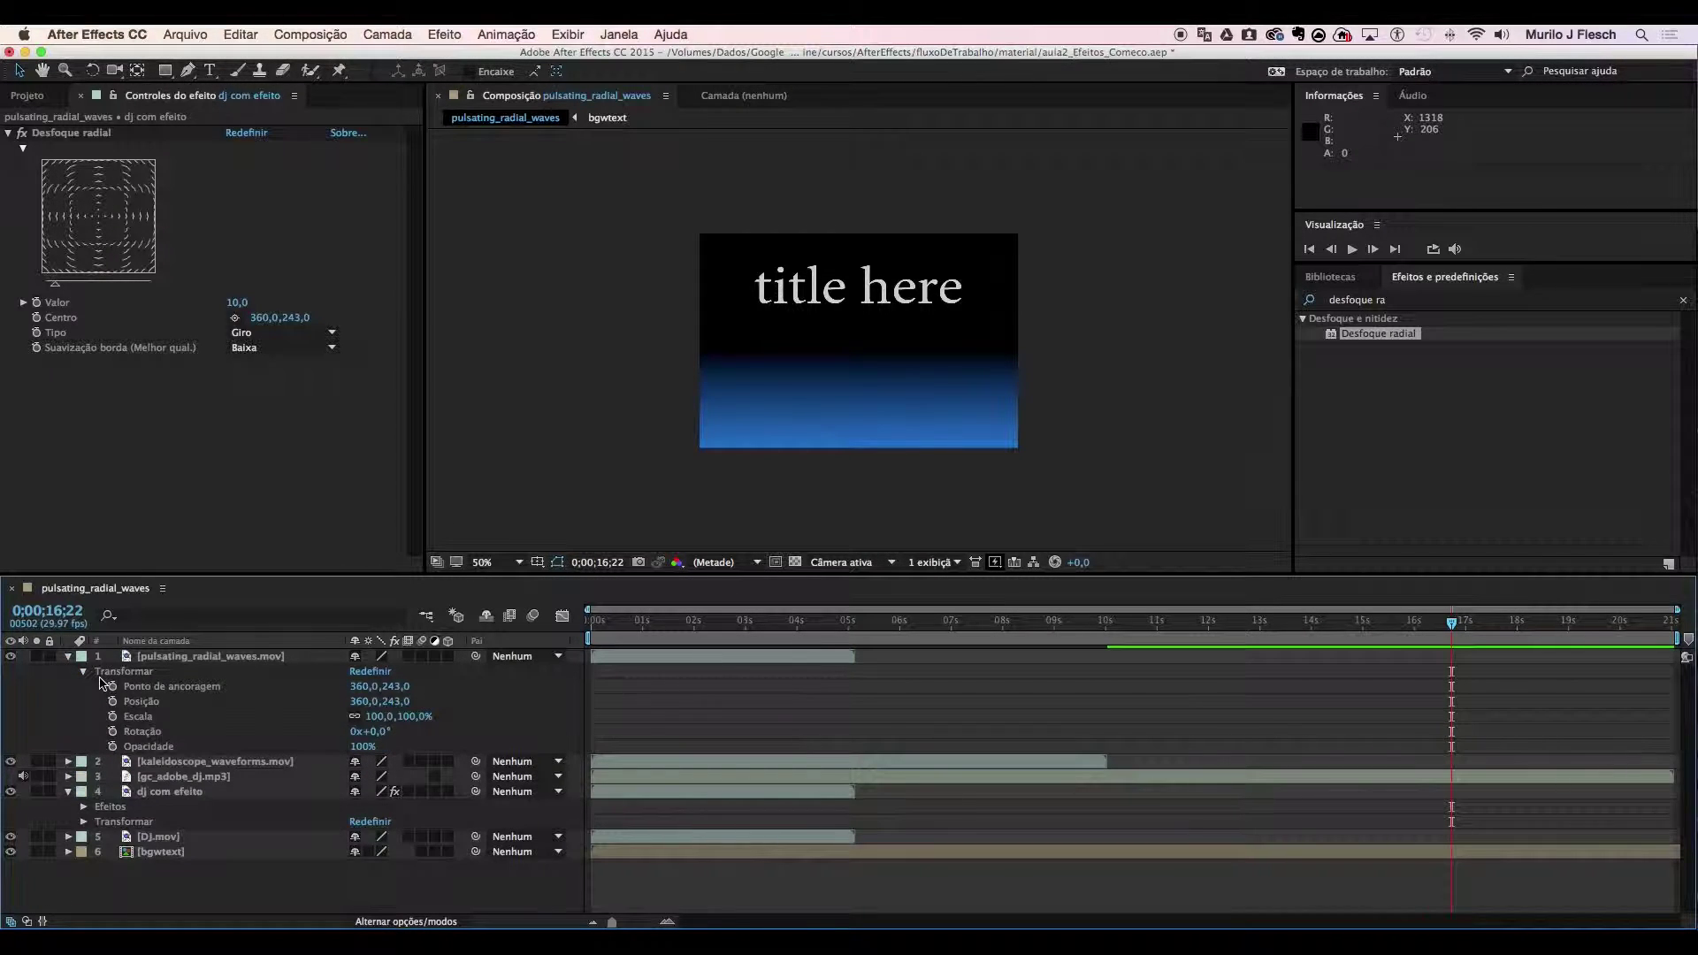
left_click(84, 674)
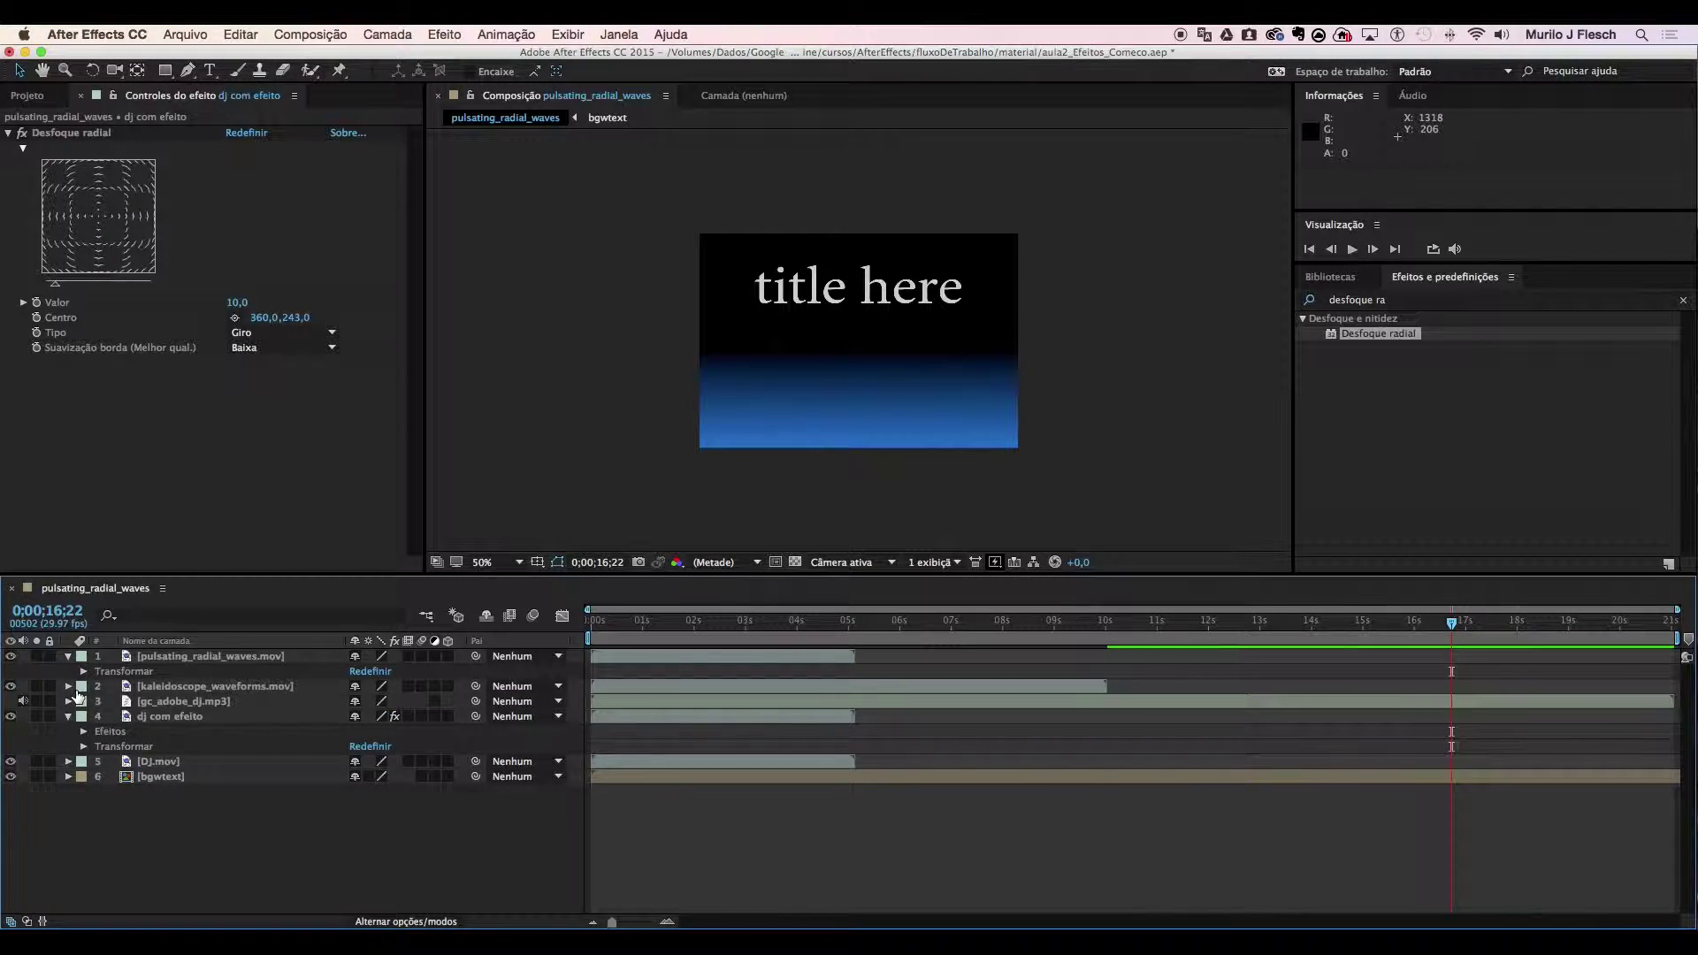
left_click(69, 686)
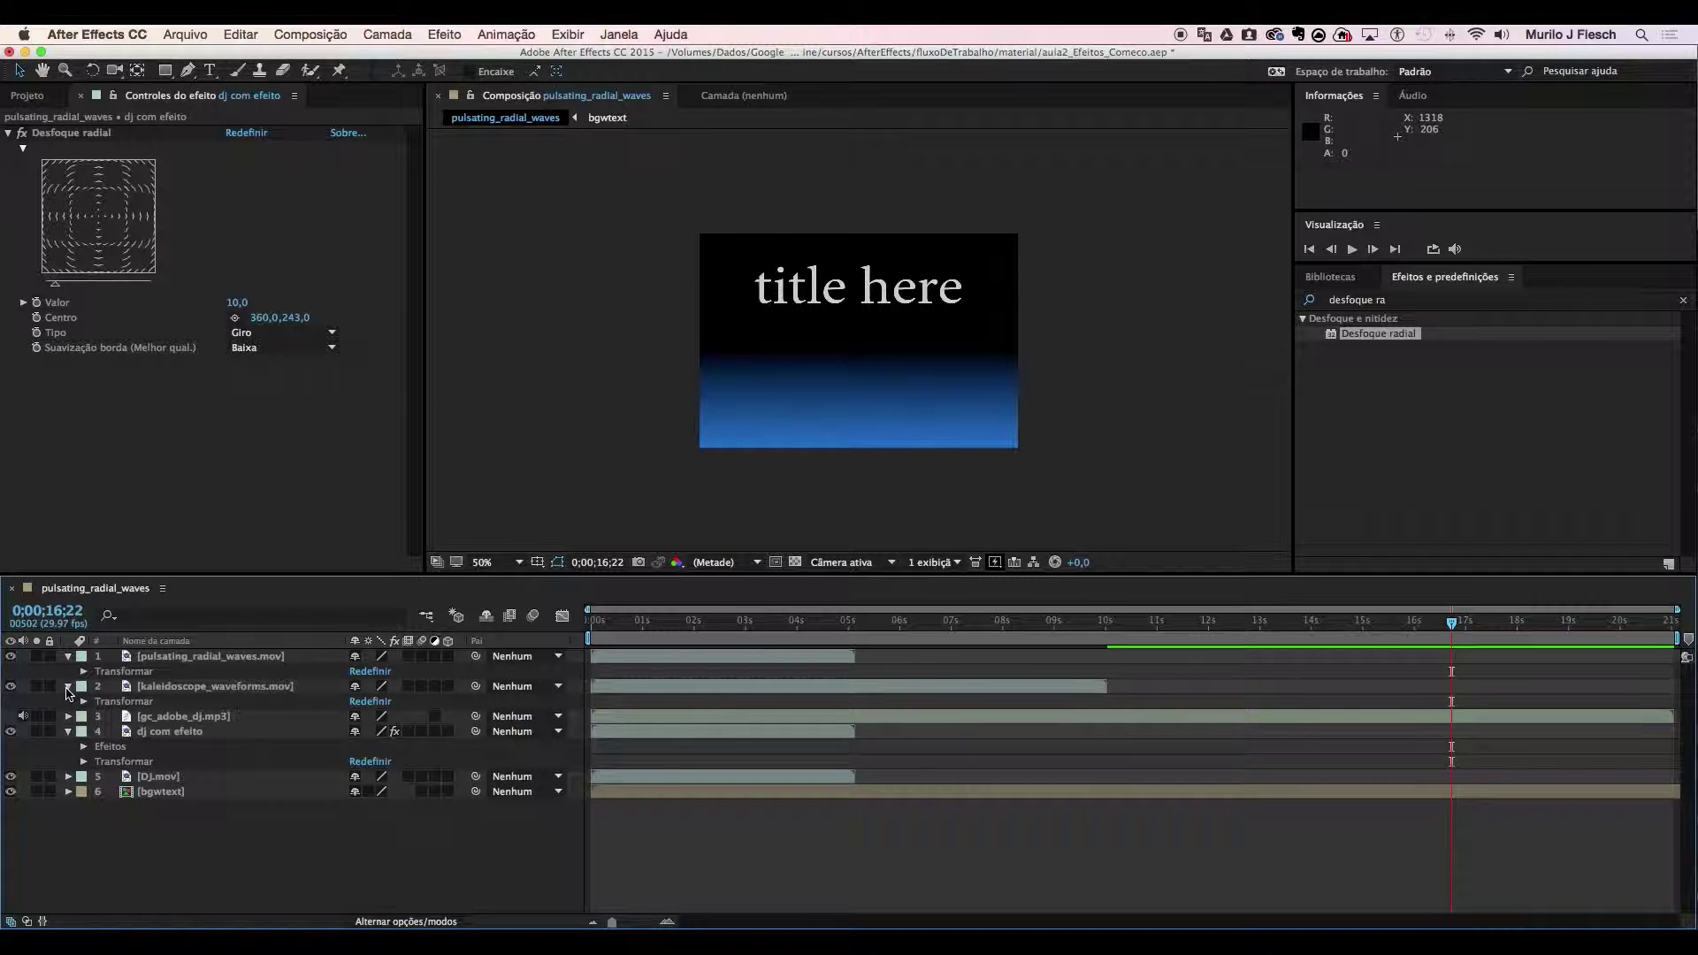
left_click(68, 687)
left_click(69, 701)
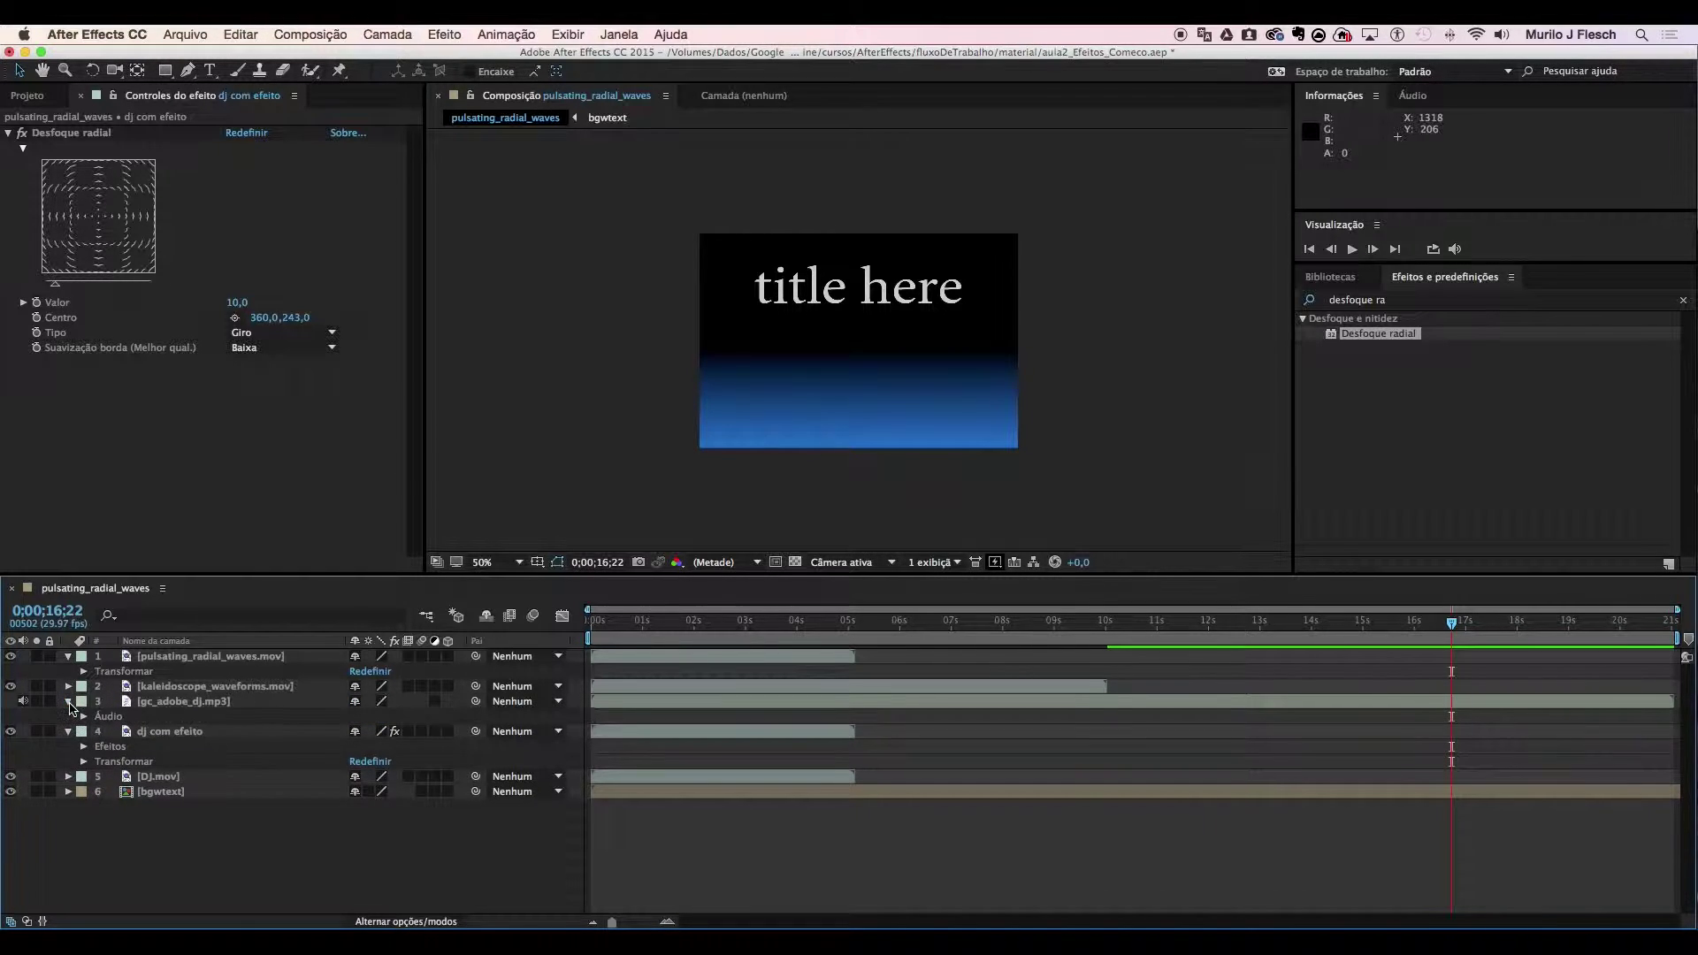
left_click(83, 716)
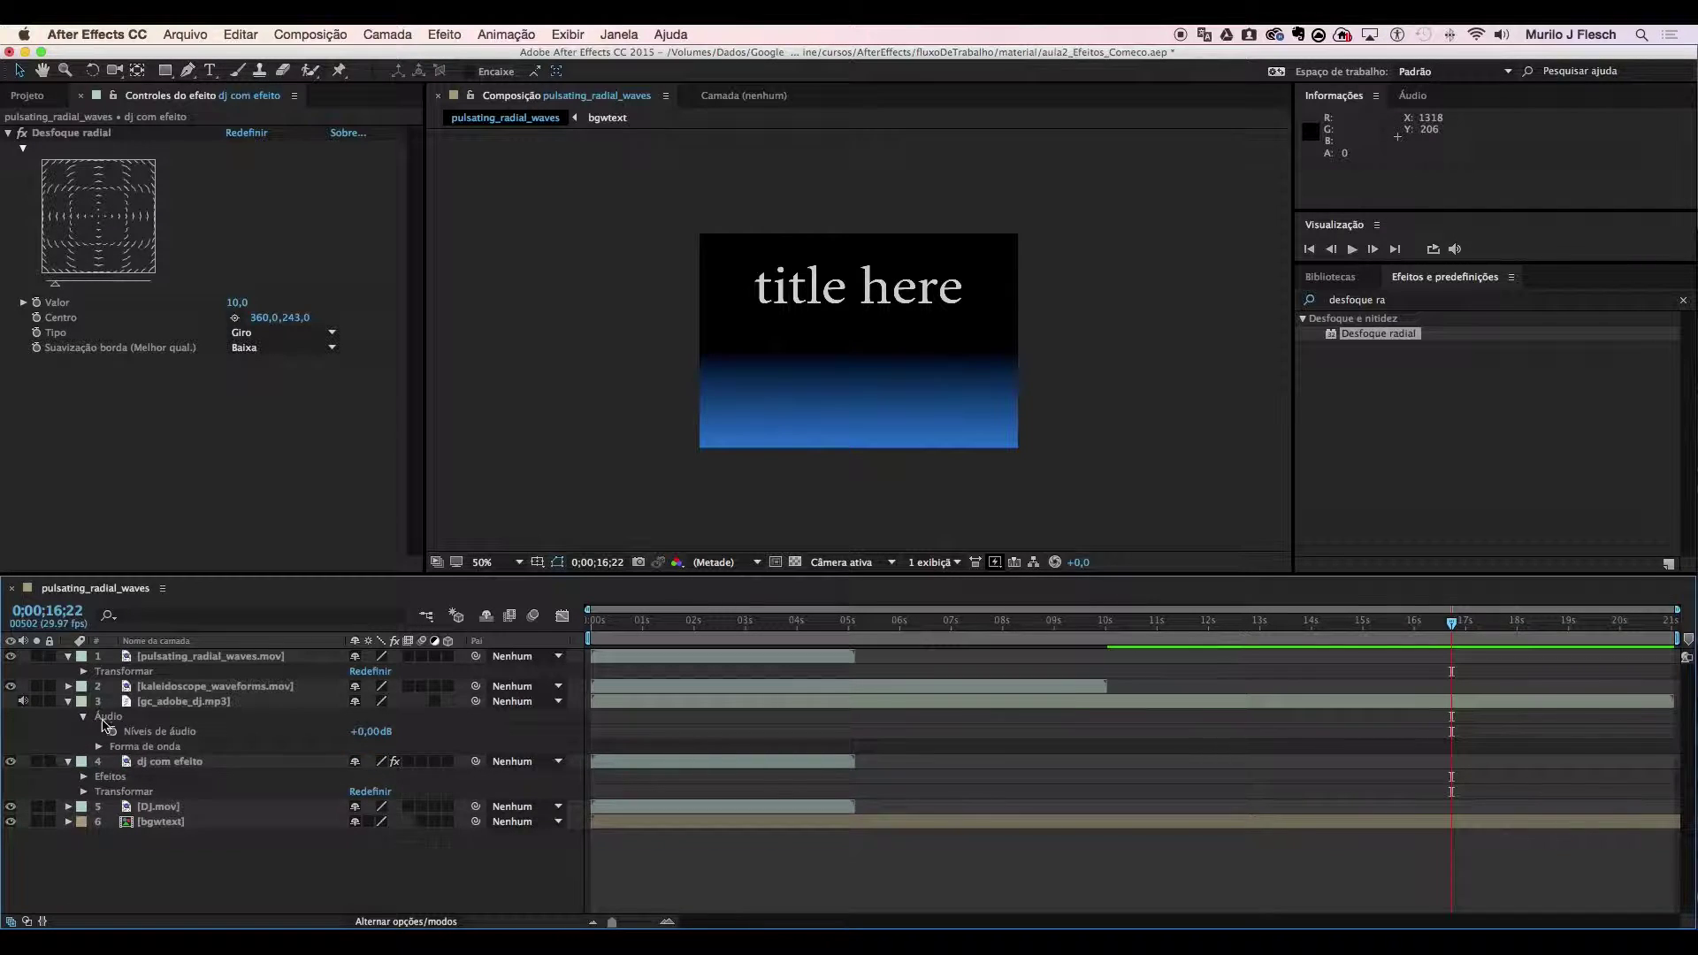
left_click(69, 702)
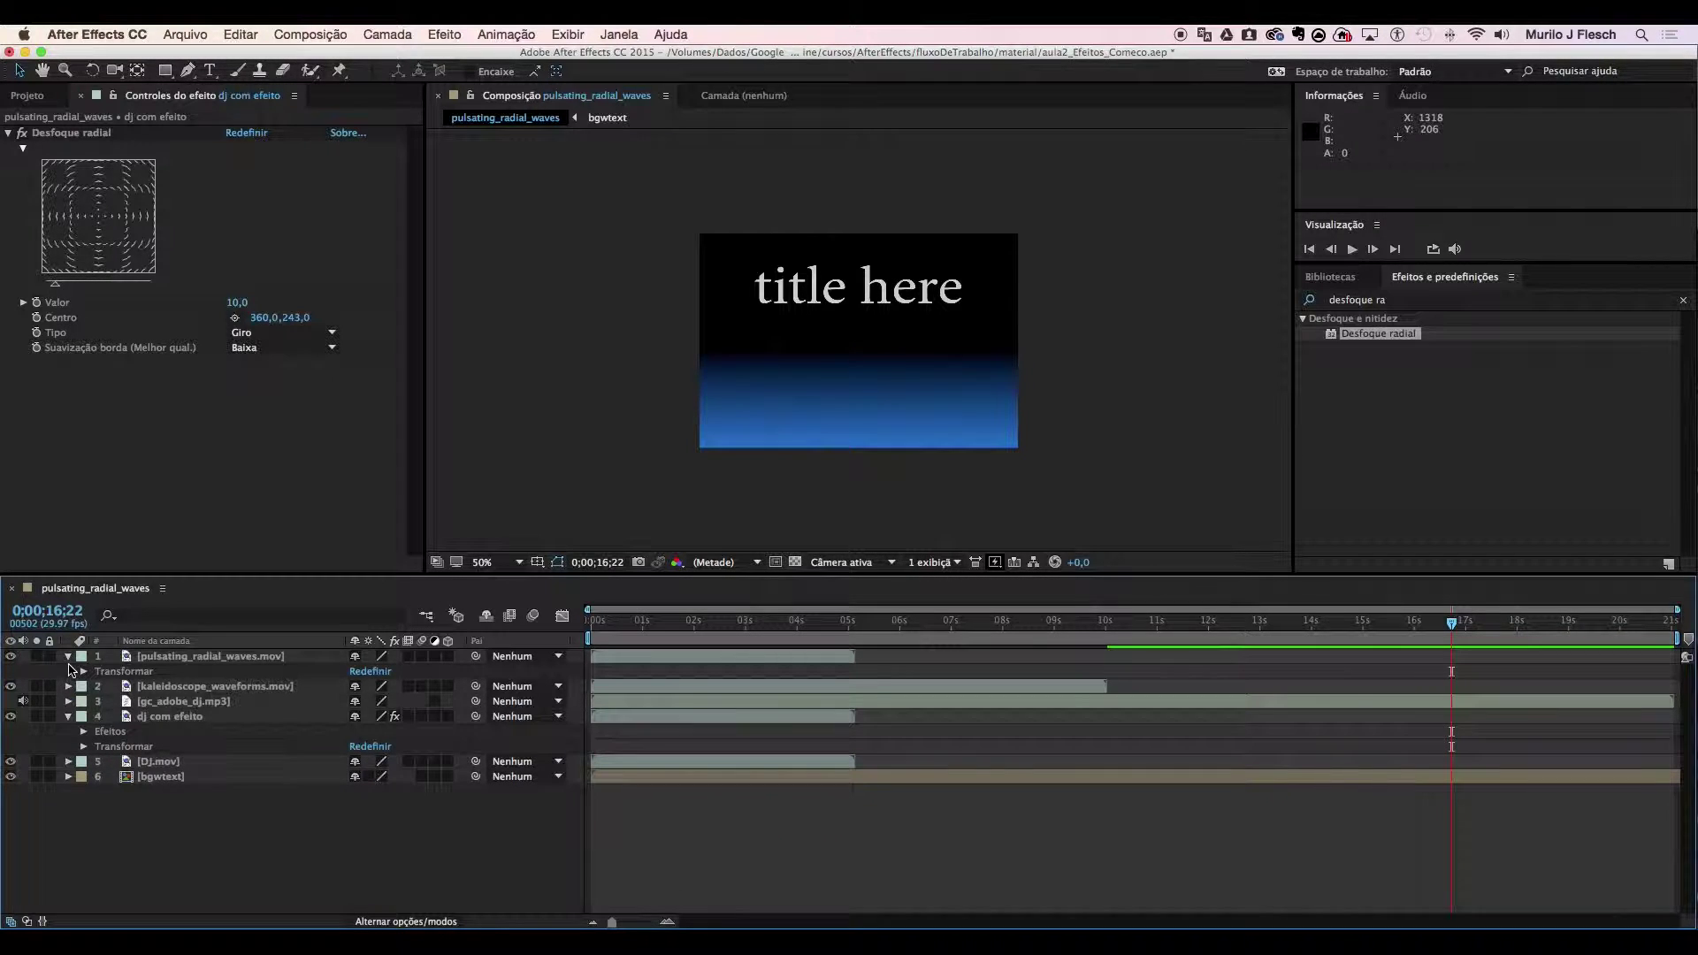
left_click(69, 657)
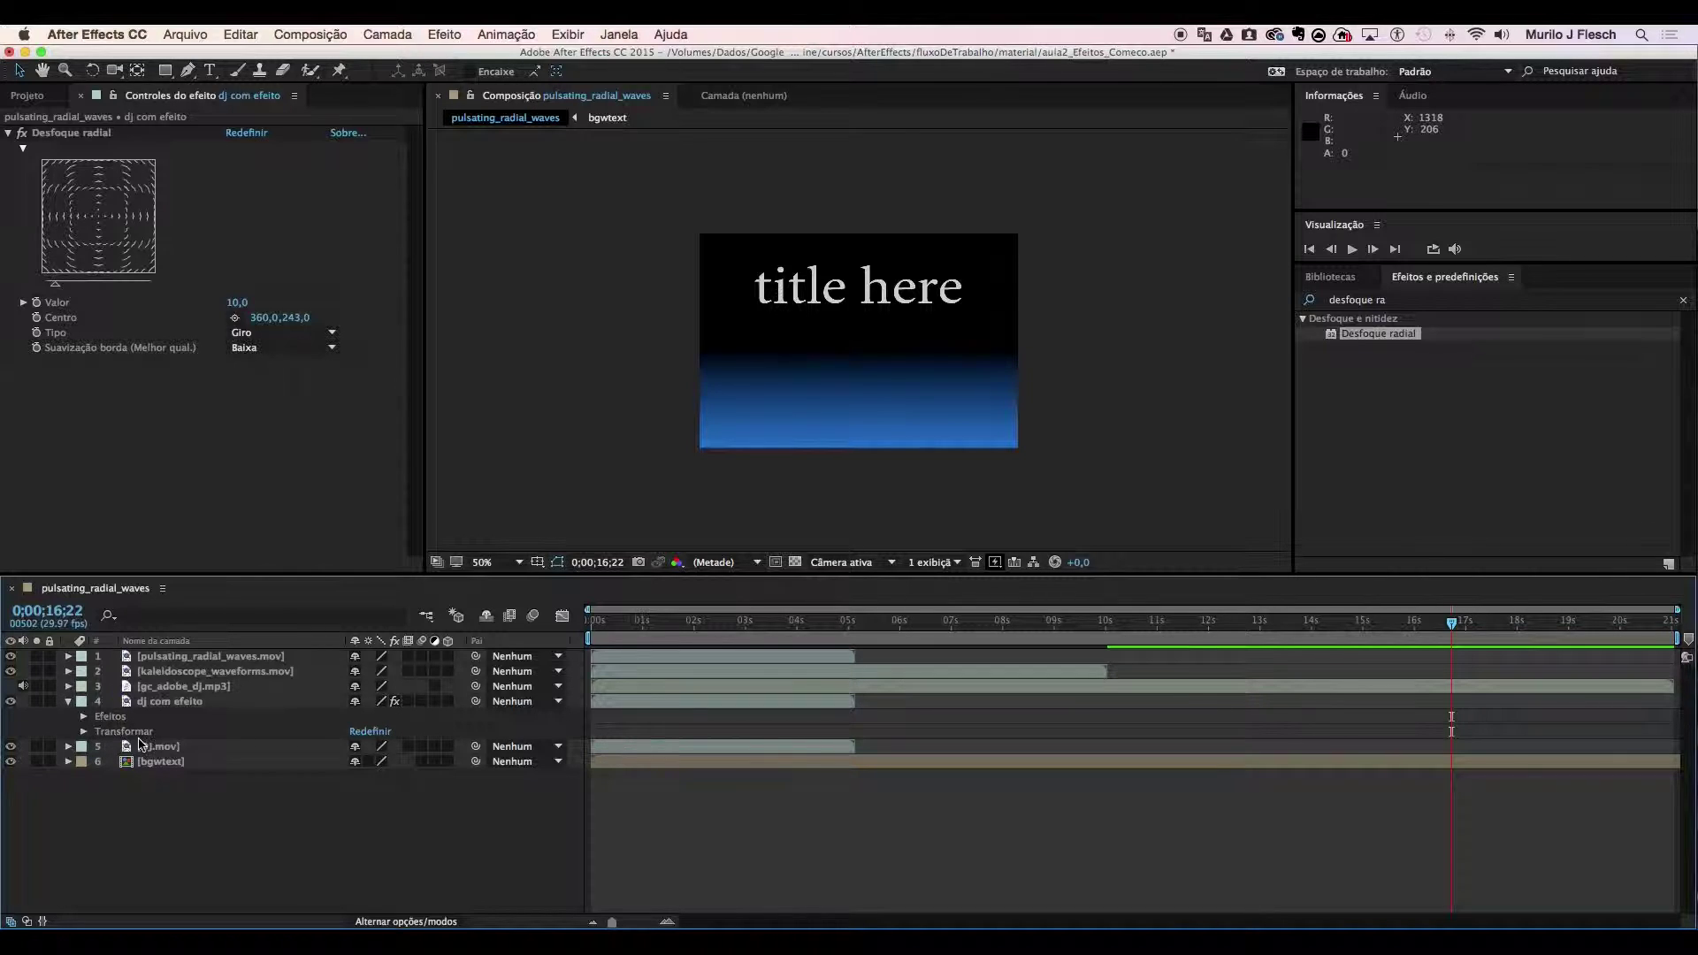
Review the "dj com efeito" layer's Transformar properties and expand its Efeitos group down to the Desfoque radial parameters
left_click(103, 734)
left_click(84, 731)
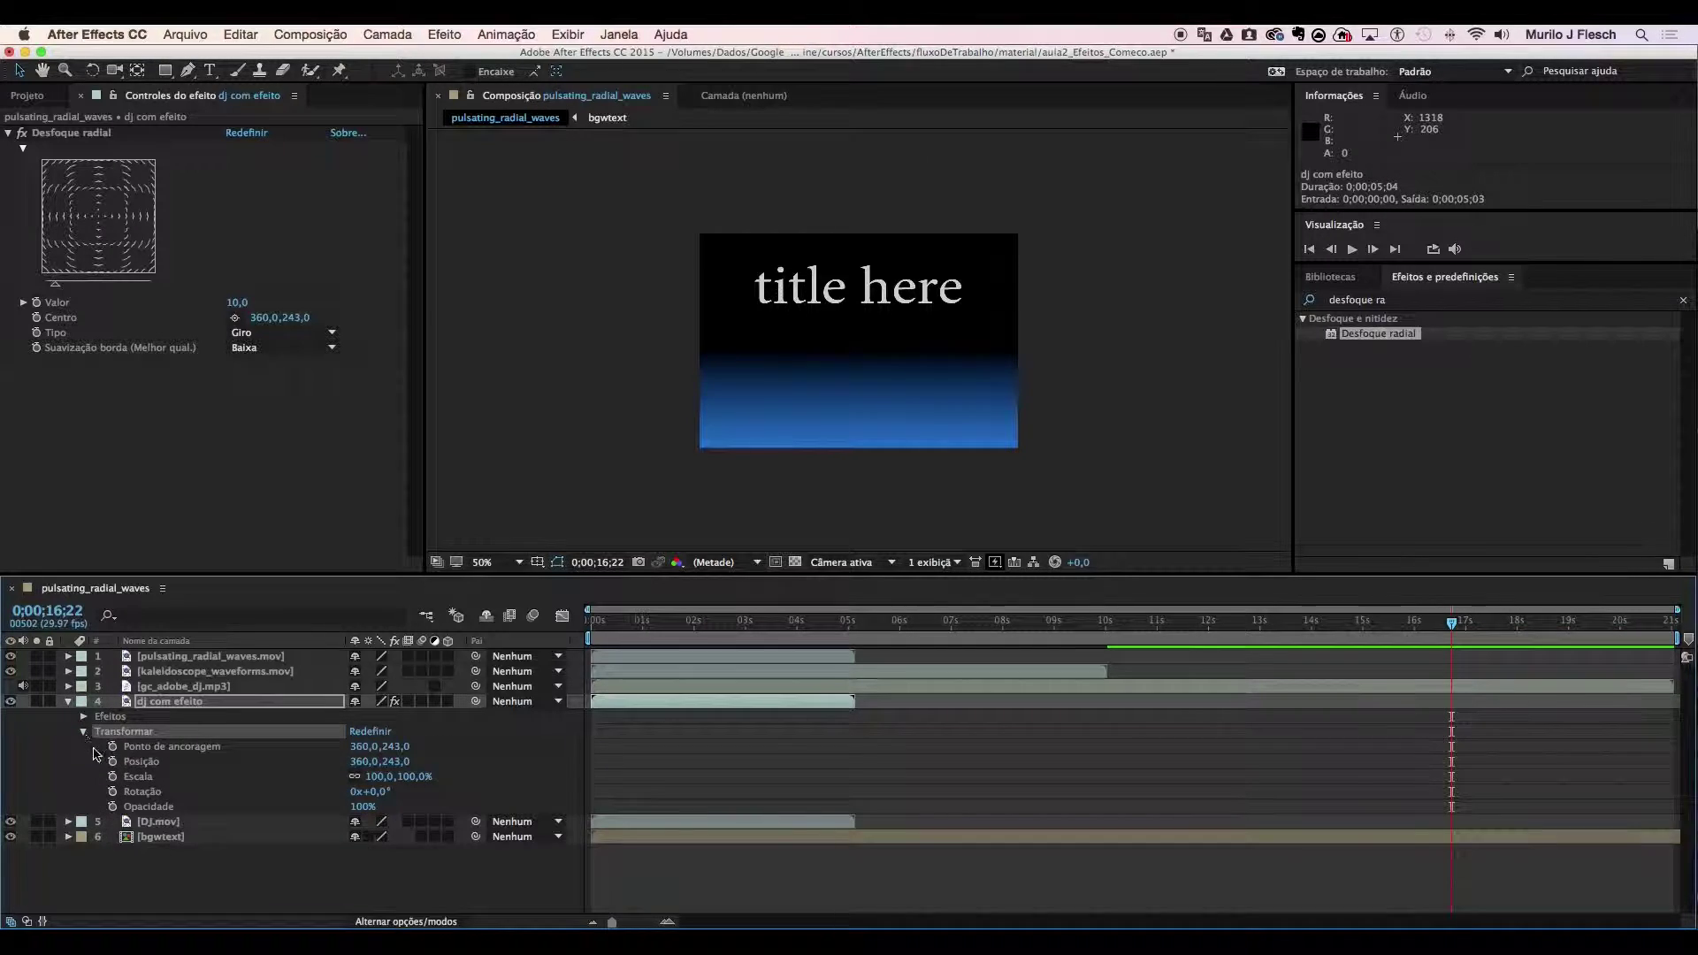
left_click(84, 731)
left_click(83, 717)
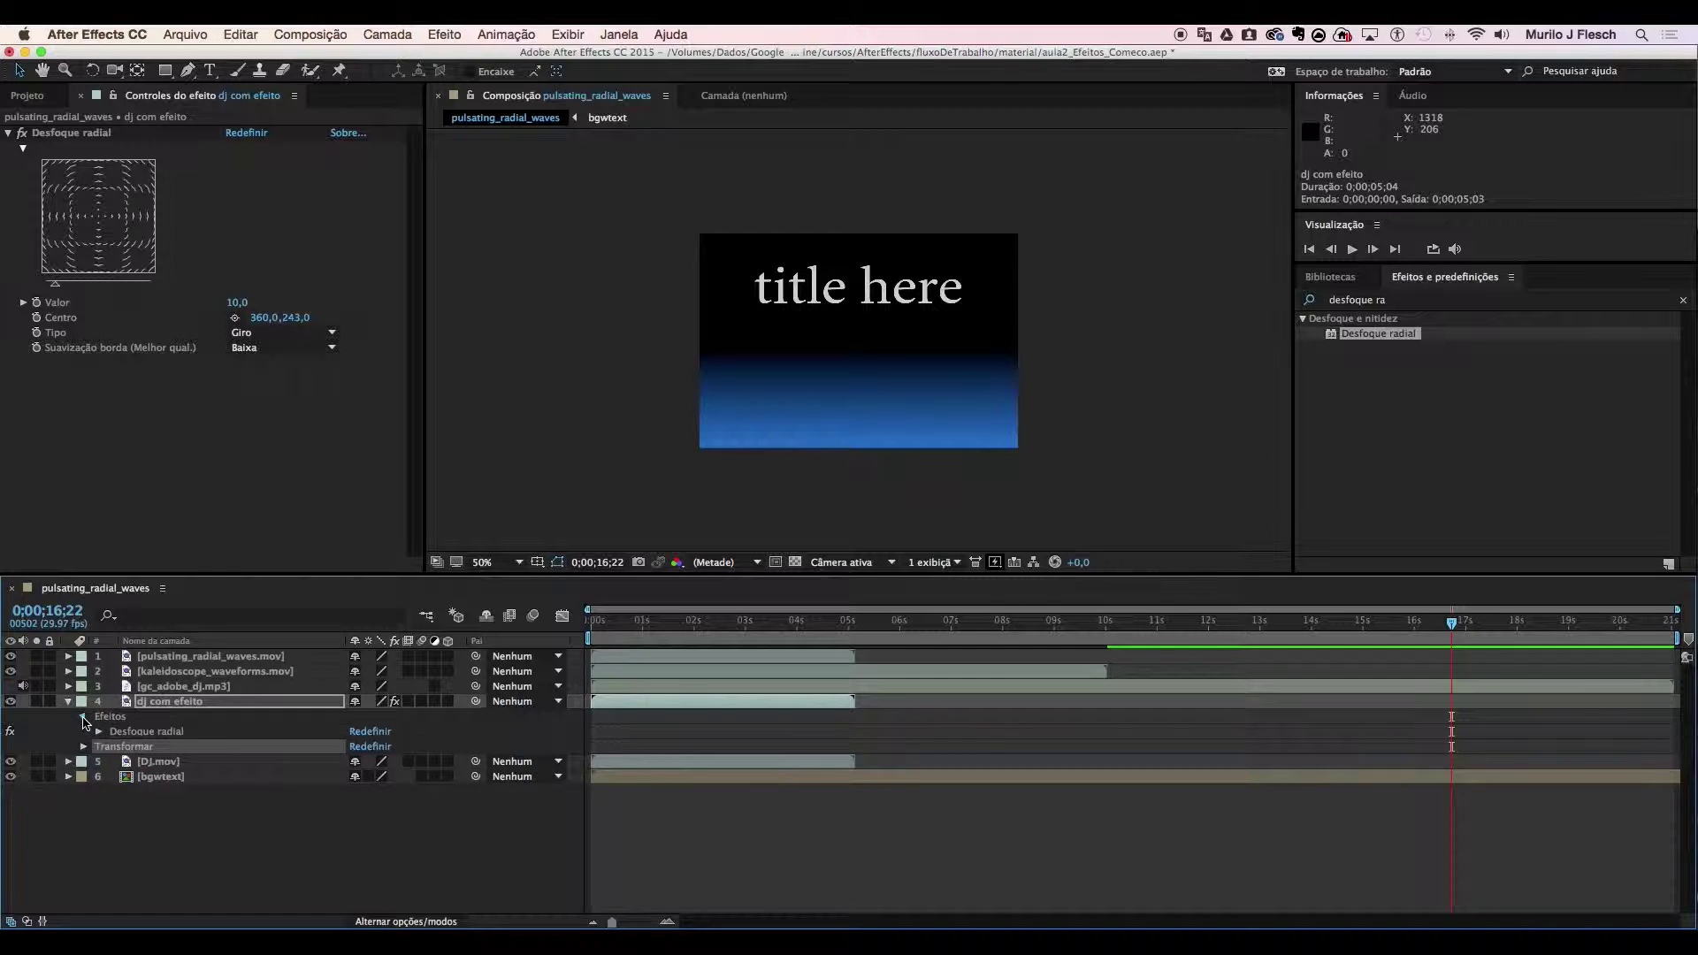
left_click(140, 734)
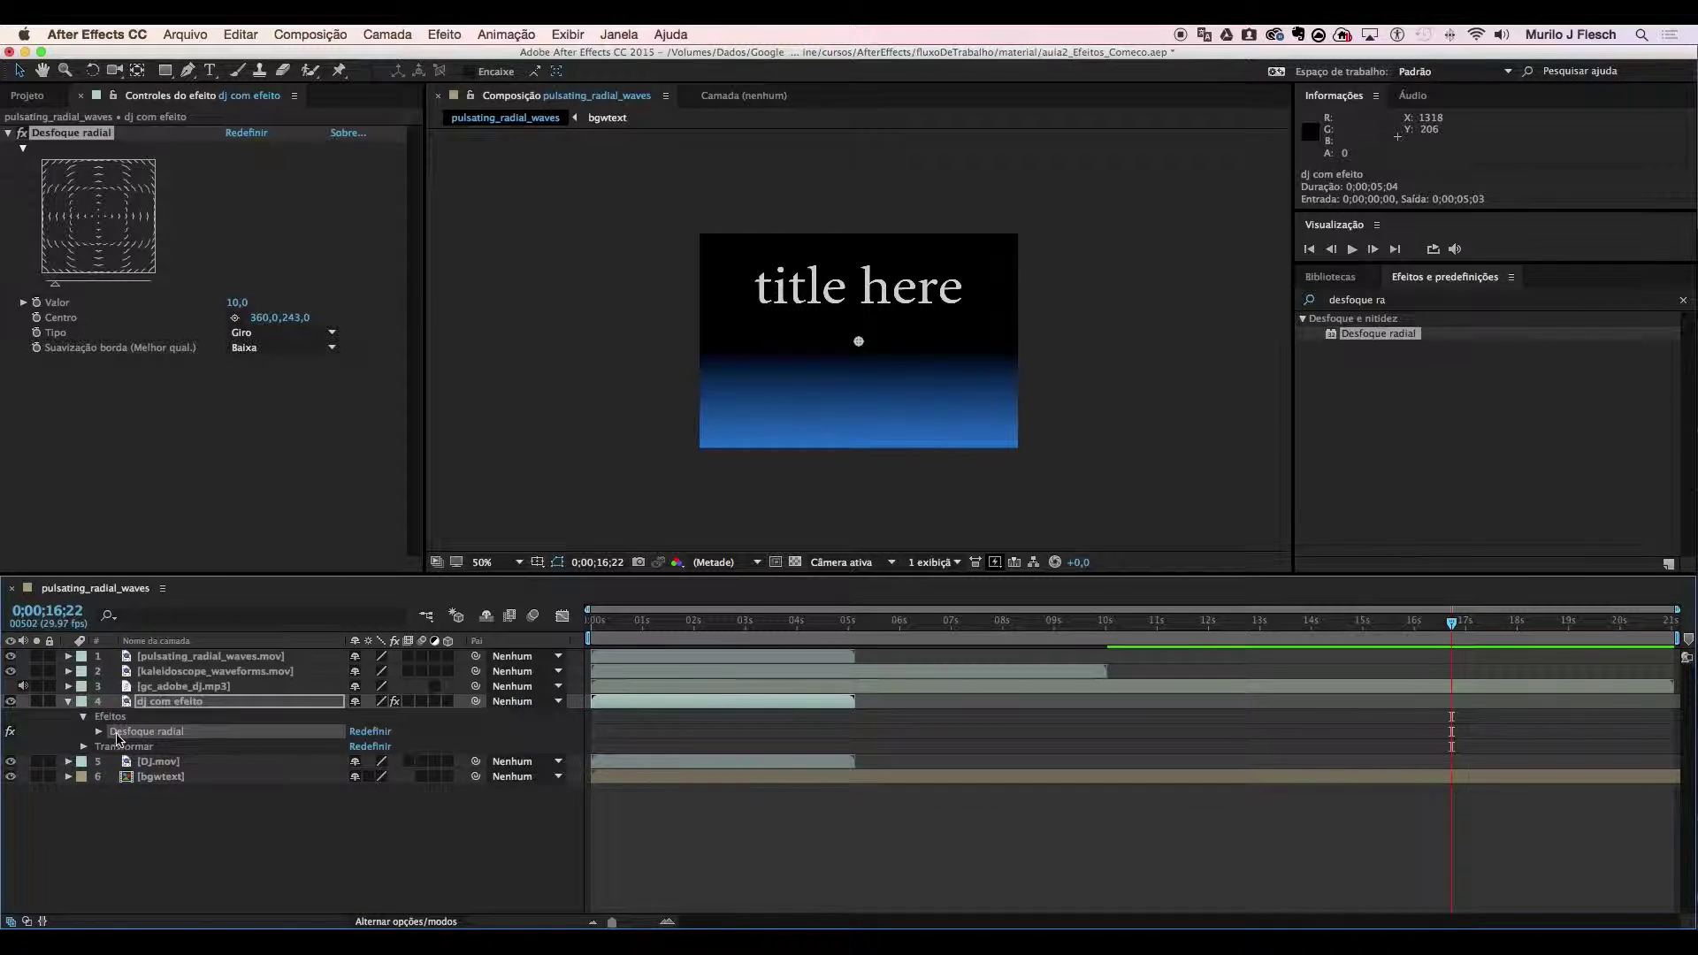
left_click(68, 702)
left_click(68, 702)
left_click(83, 717)
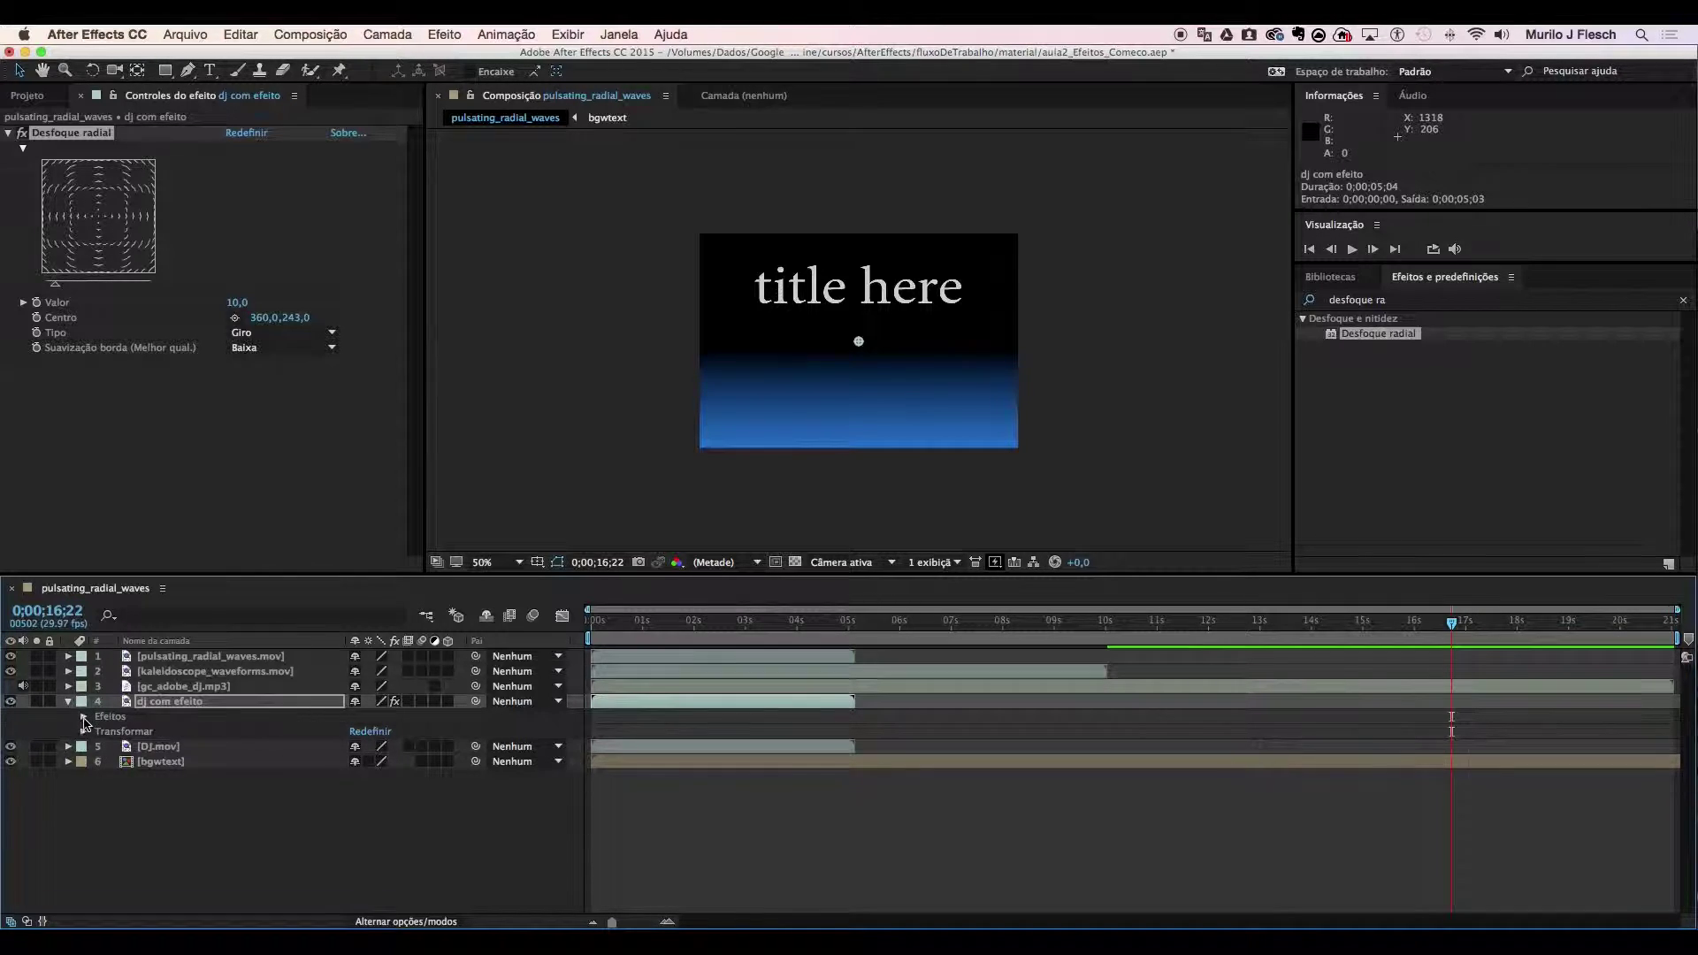
left_click(83, 717)
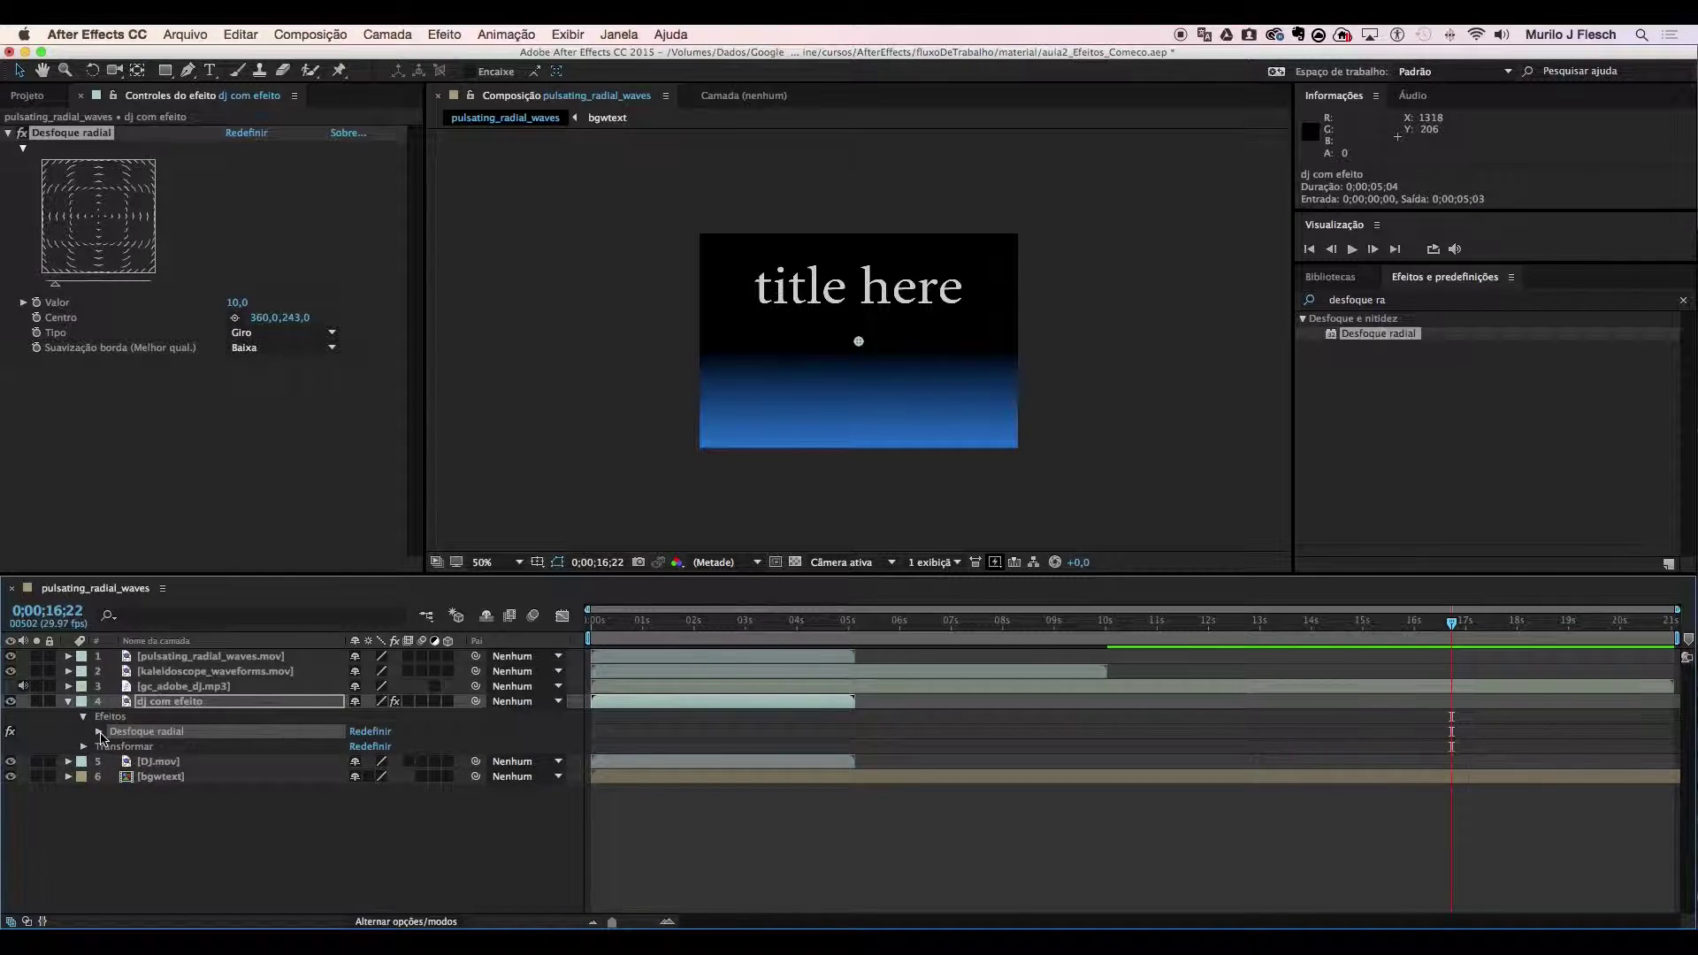
left_click(99, 732)
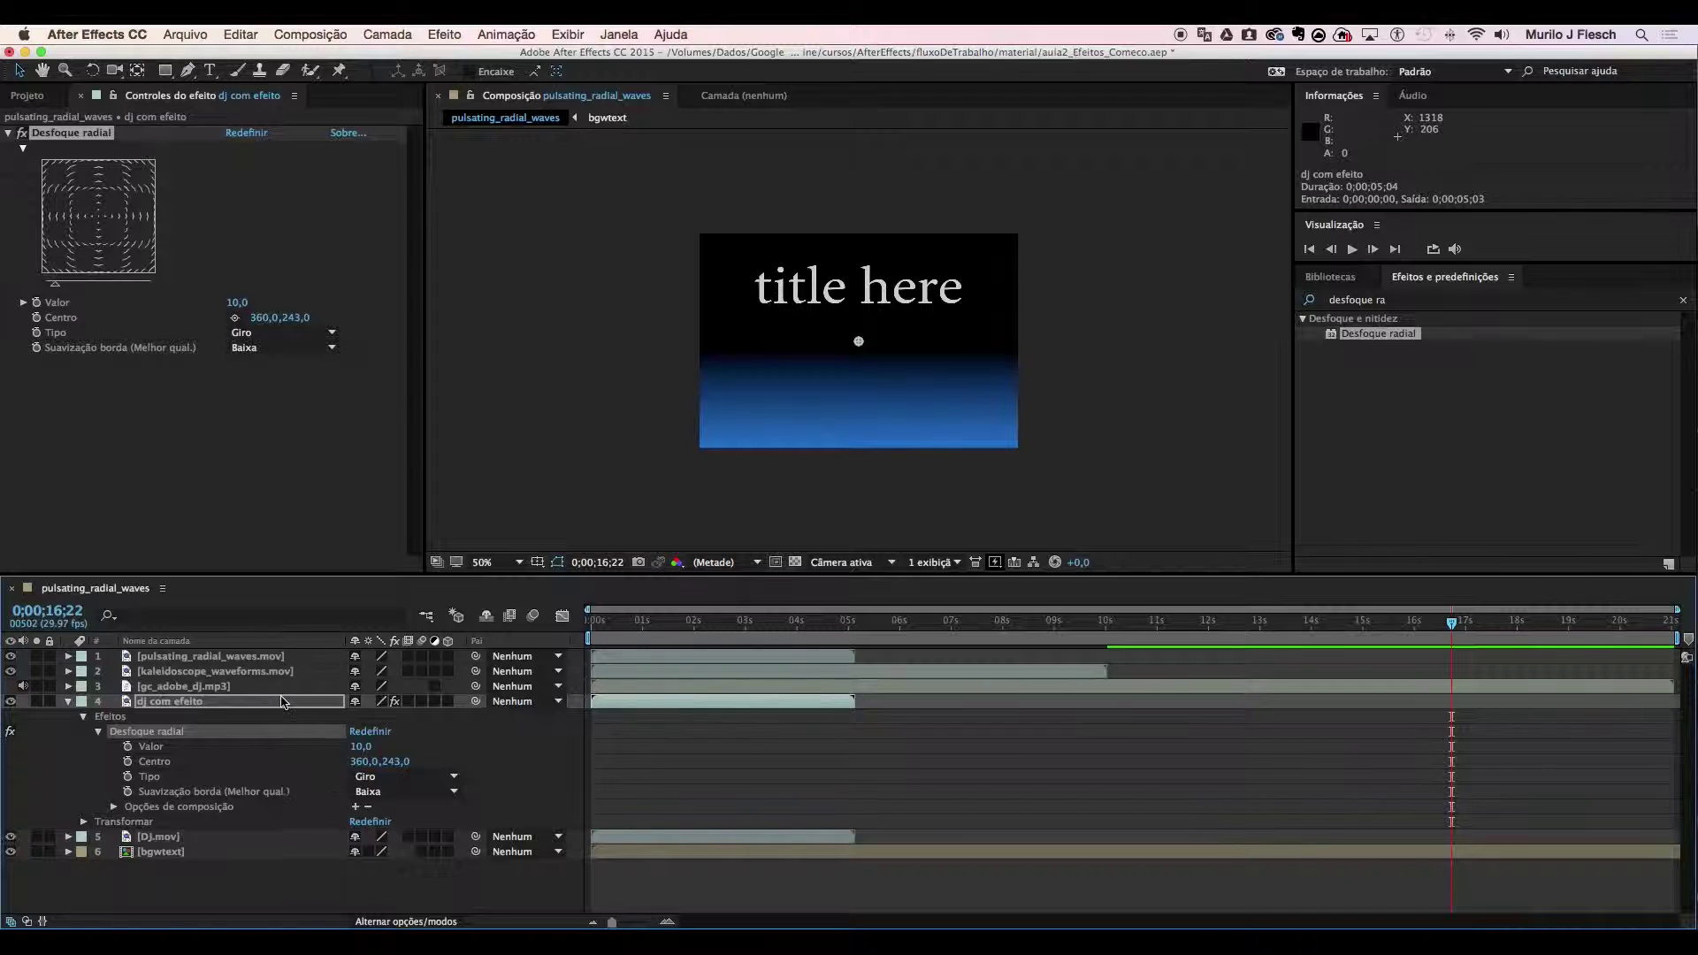
Select the "dj com efeito" layer and widen the effect controls area beside the composition preview
left_click(154, 703)
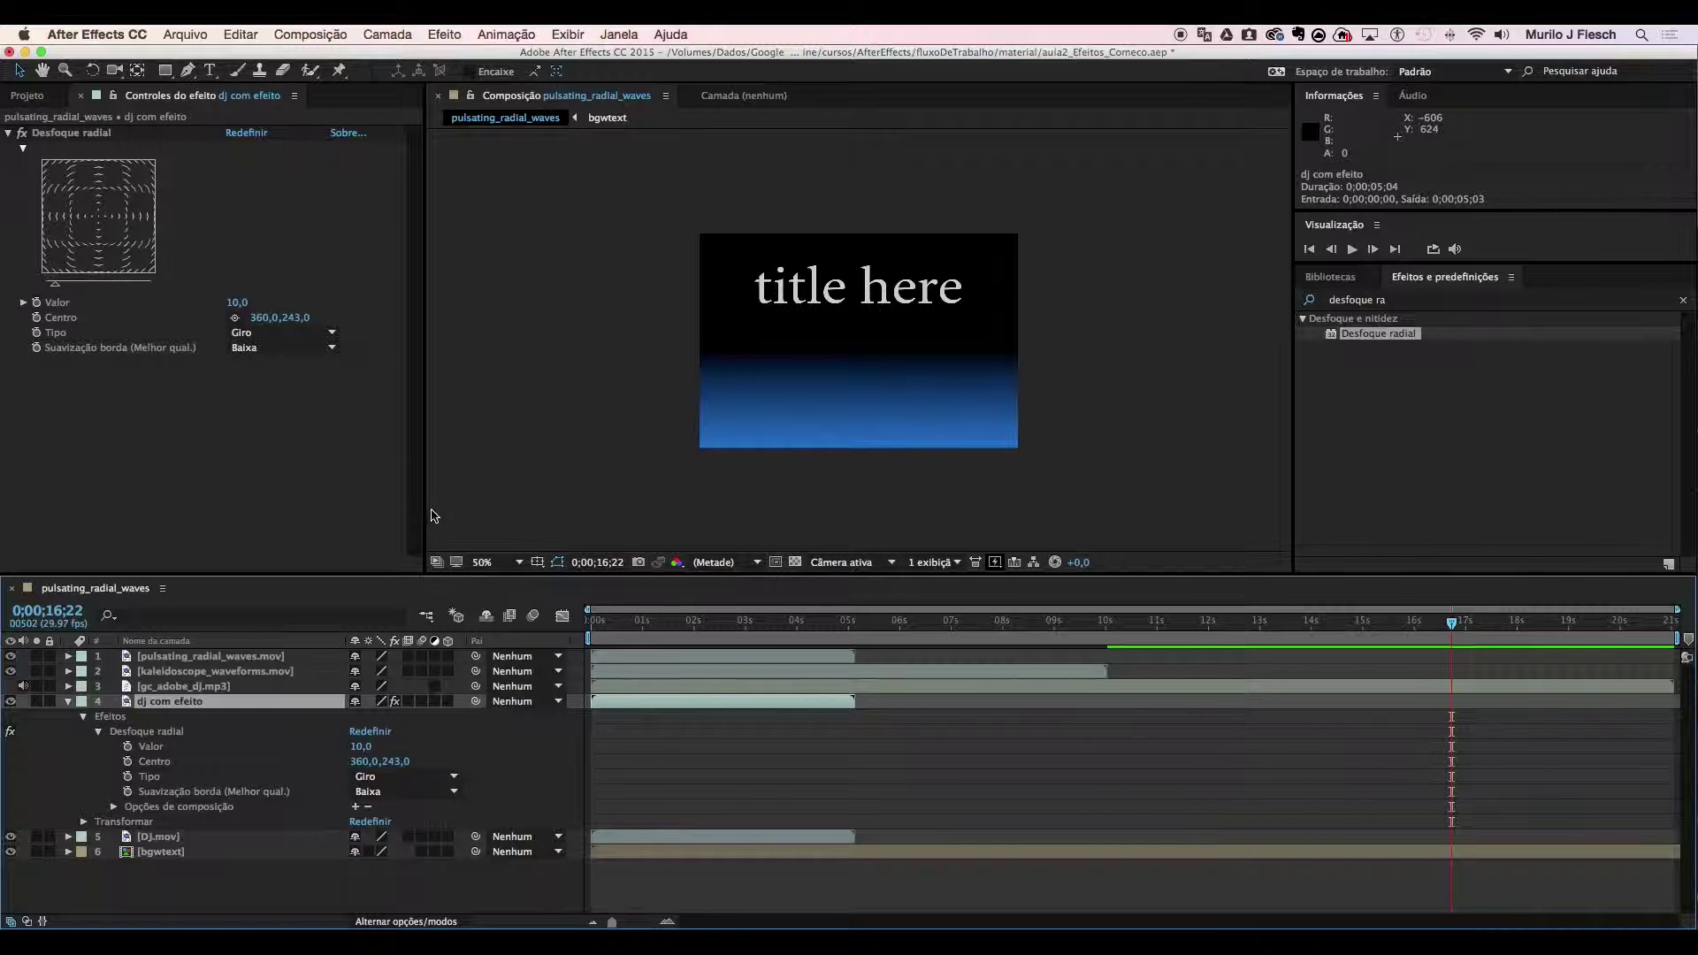
left_click_drag(424, 511, 614, 513)
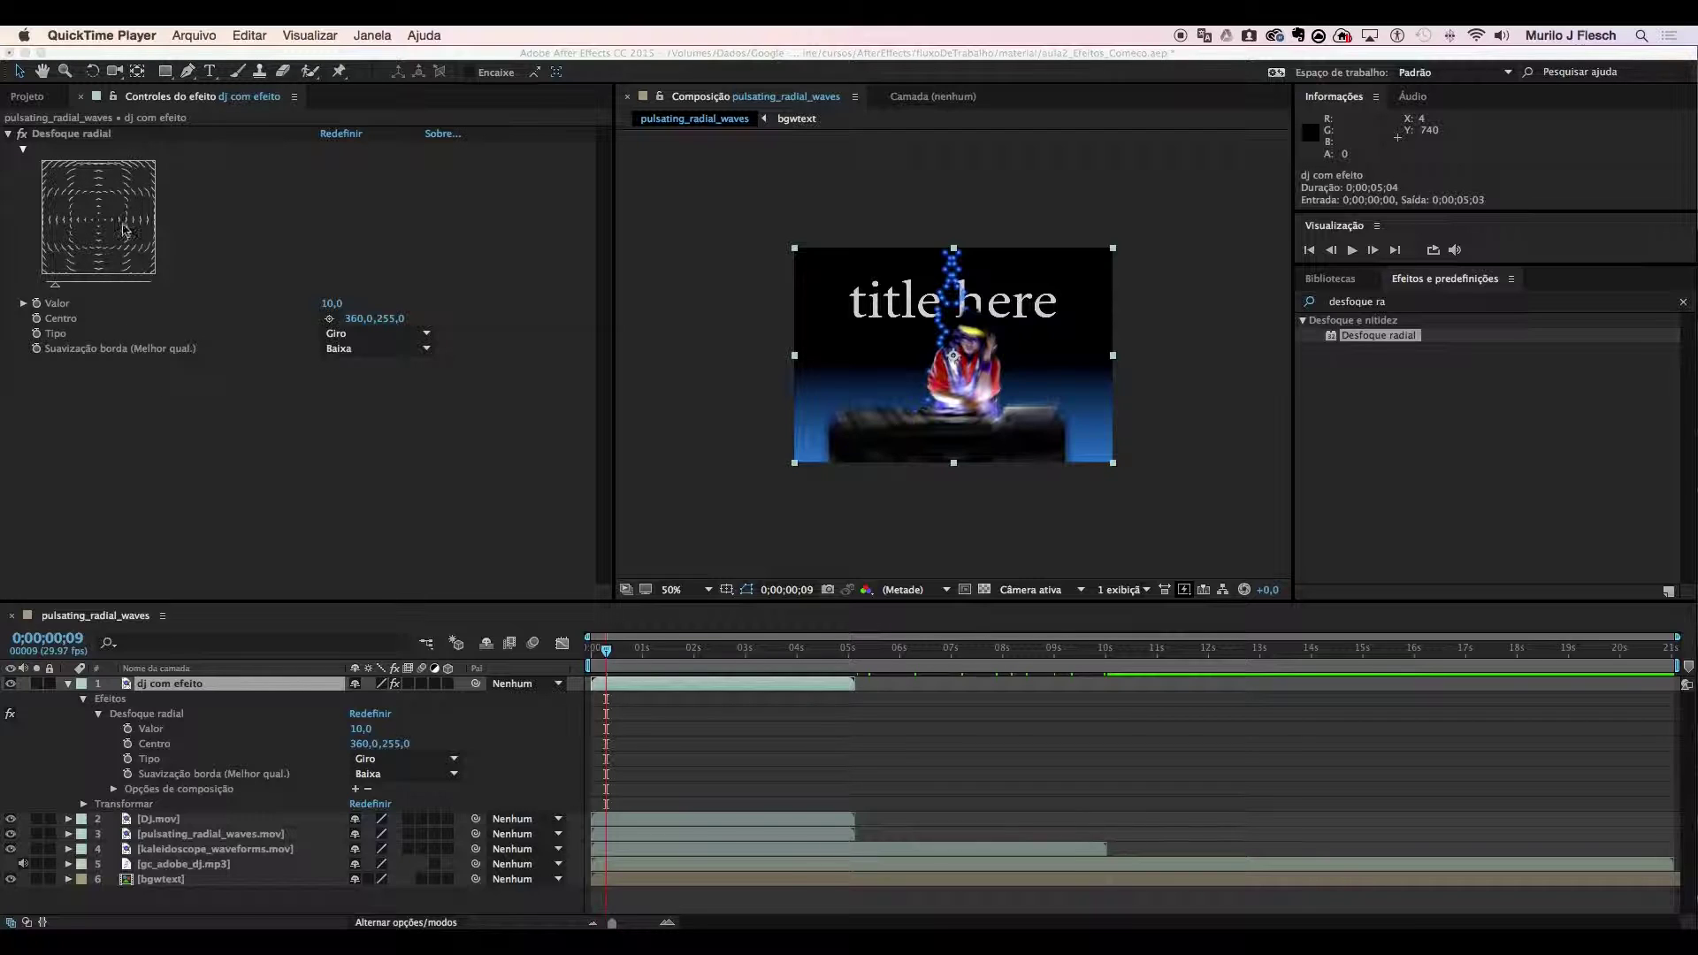
Try several blur amounts on the "dj com efeito" layer's Desfoque radial, setting Valor to 116 and then 58
left_click(60, 311)
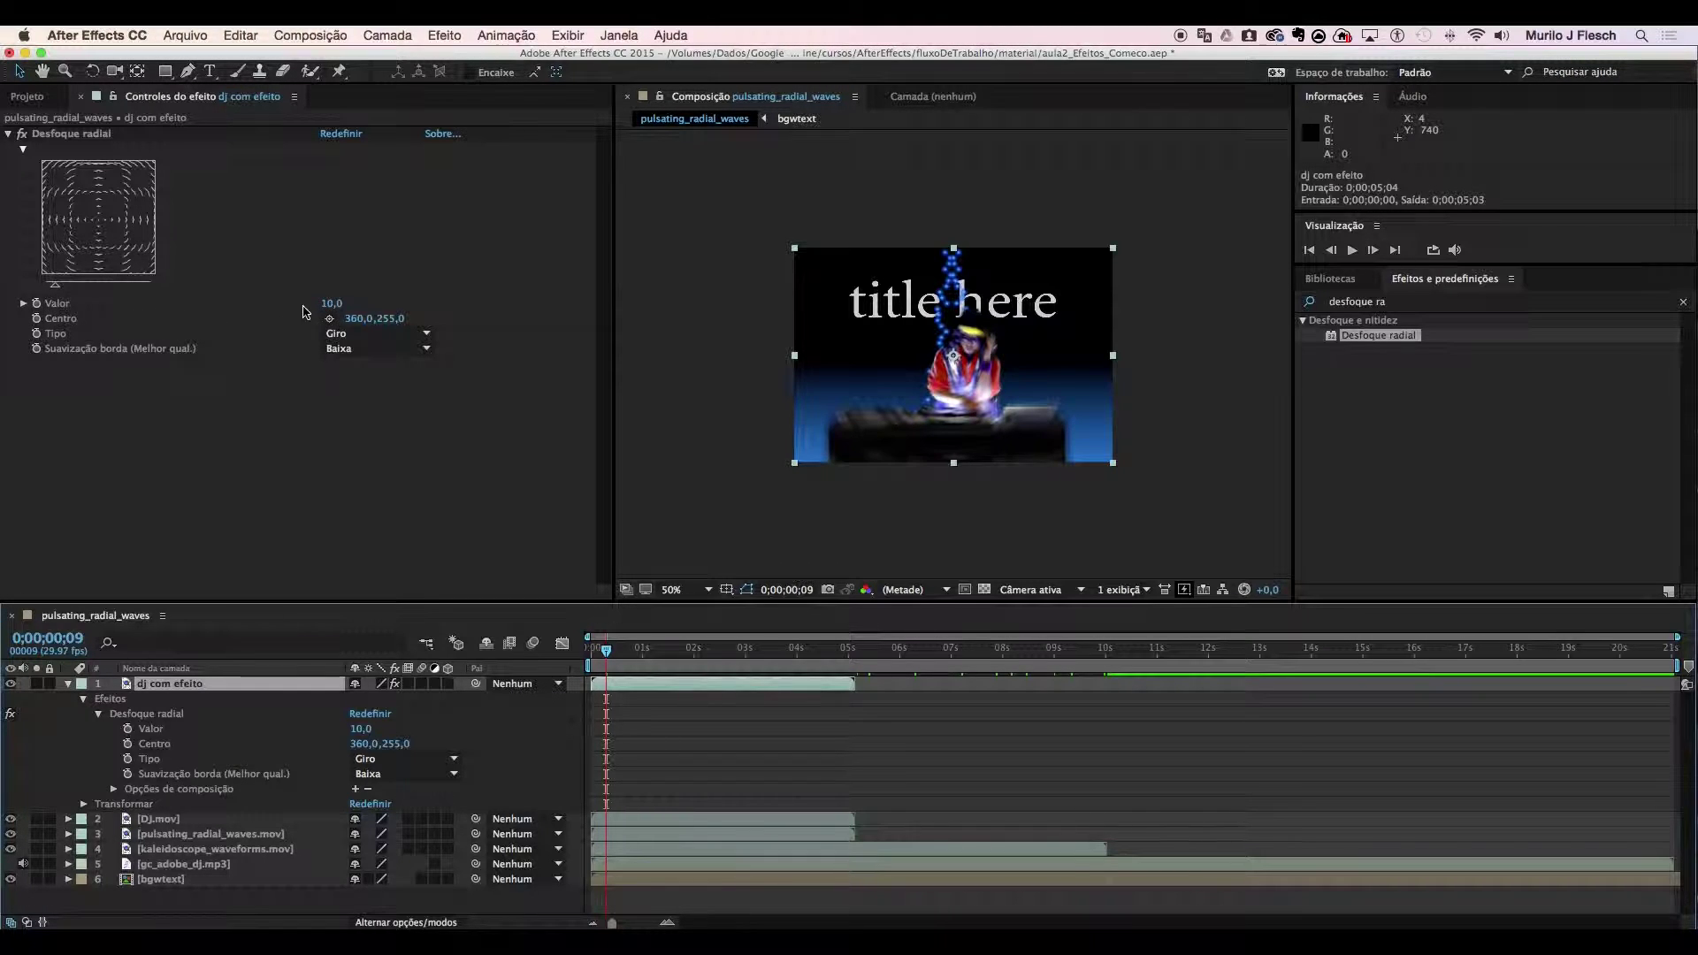
mouse_move(329, 308)
left_mouse_down()
mouse_move(322, 108)
mouse_move(334, 177)
mouse_move(303, 336)
mouse_move(322, 265)
mouse_move(332, 361)
mouse_move(345, 269)
mouse_move(353, 387)
mouse_move(356, 292)
left_mouse_up()
key("ctrl+Up")
key("ctrl+Up")
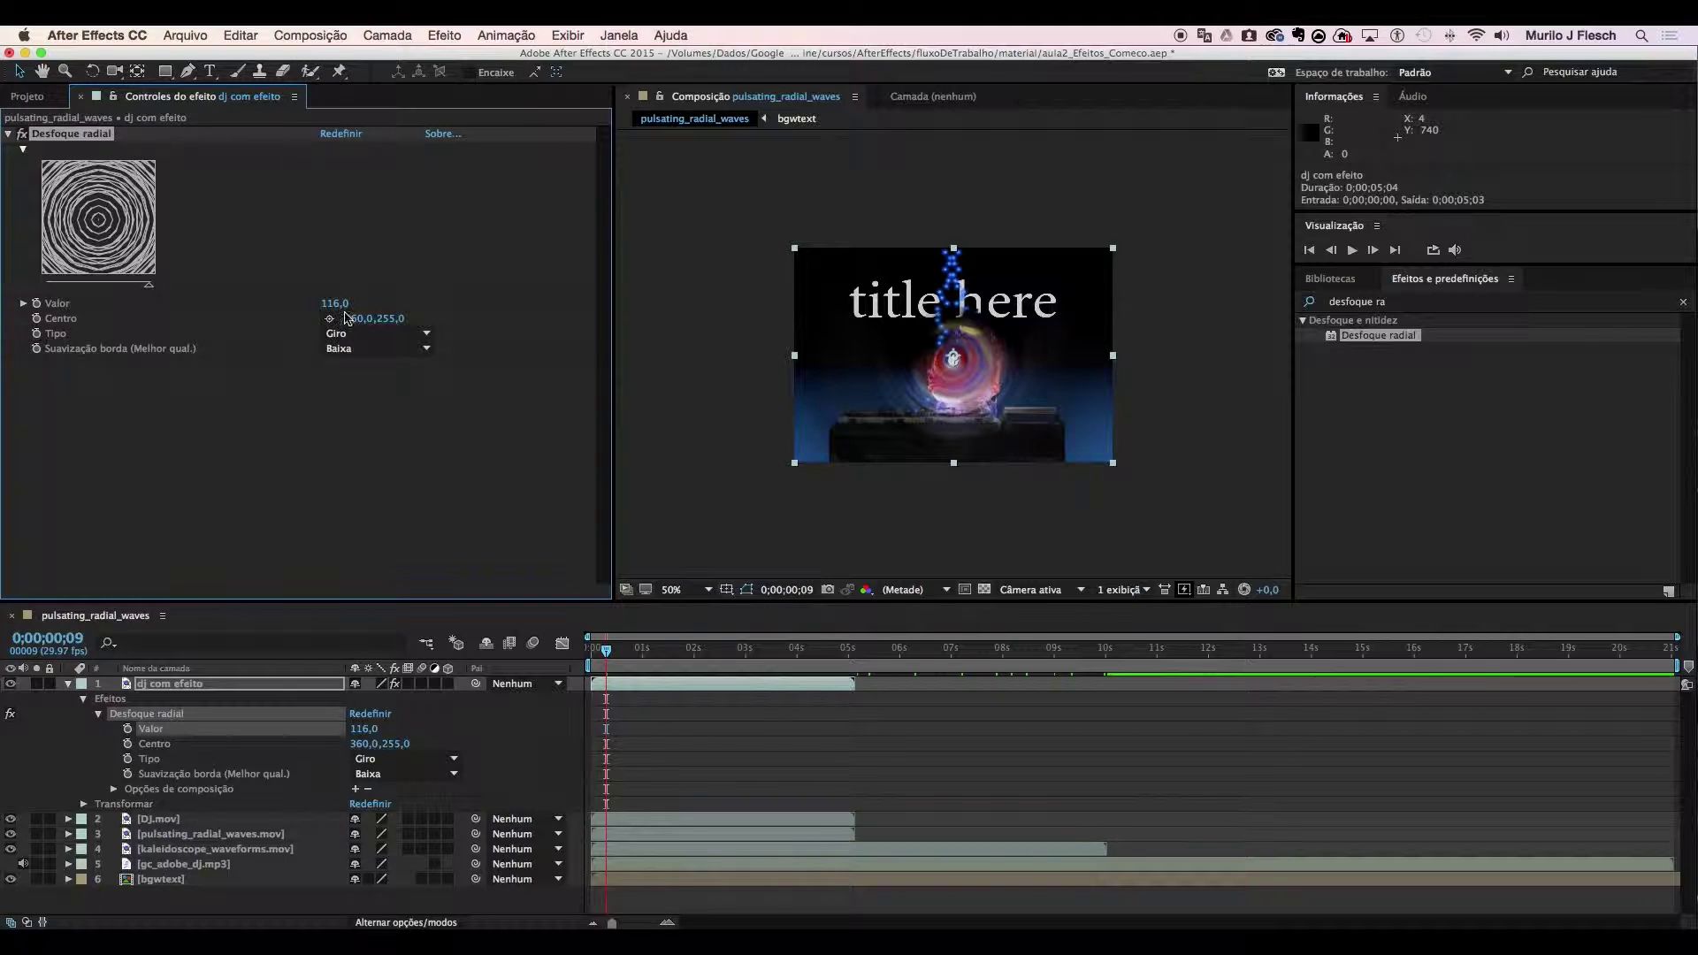
left_click_drag(337, 305, 322, 474)
left_click_drag(329, 303, 316, 247)
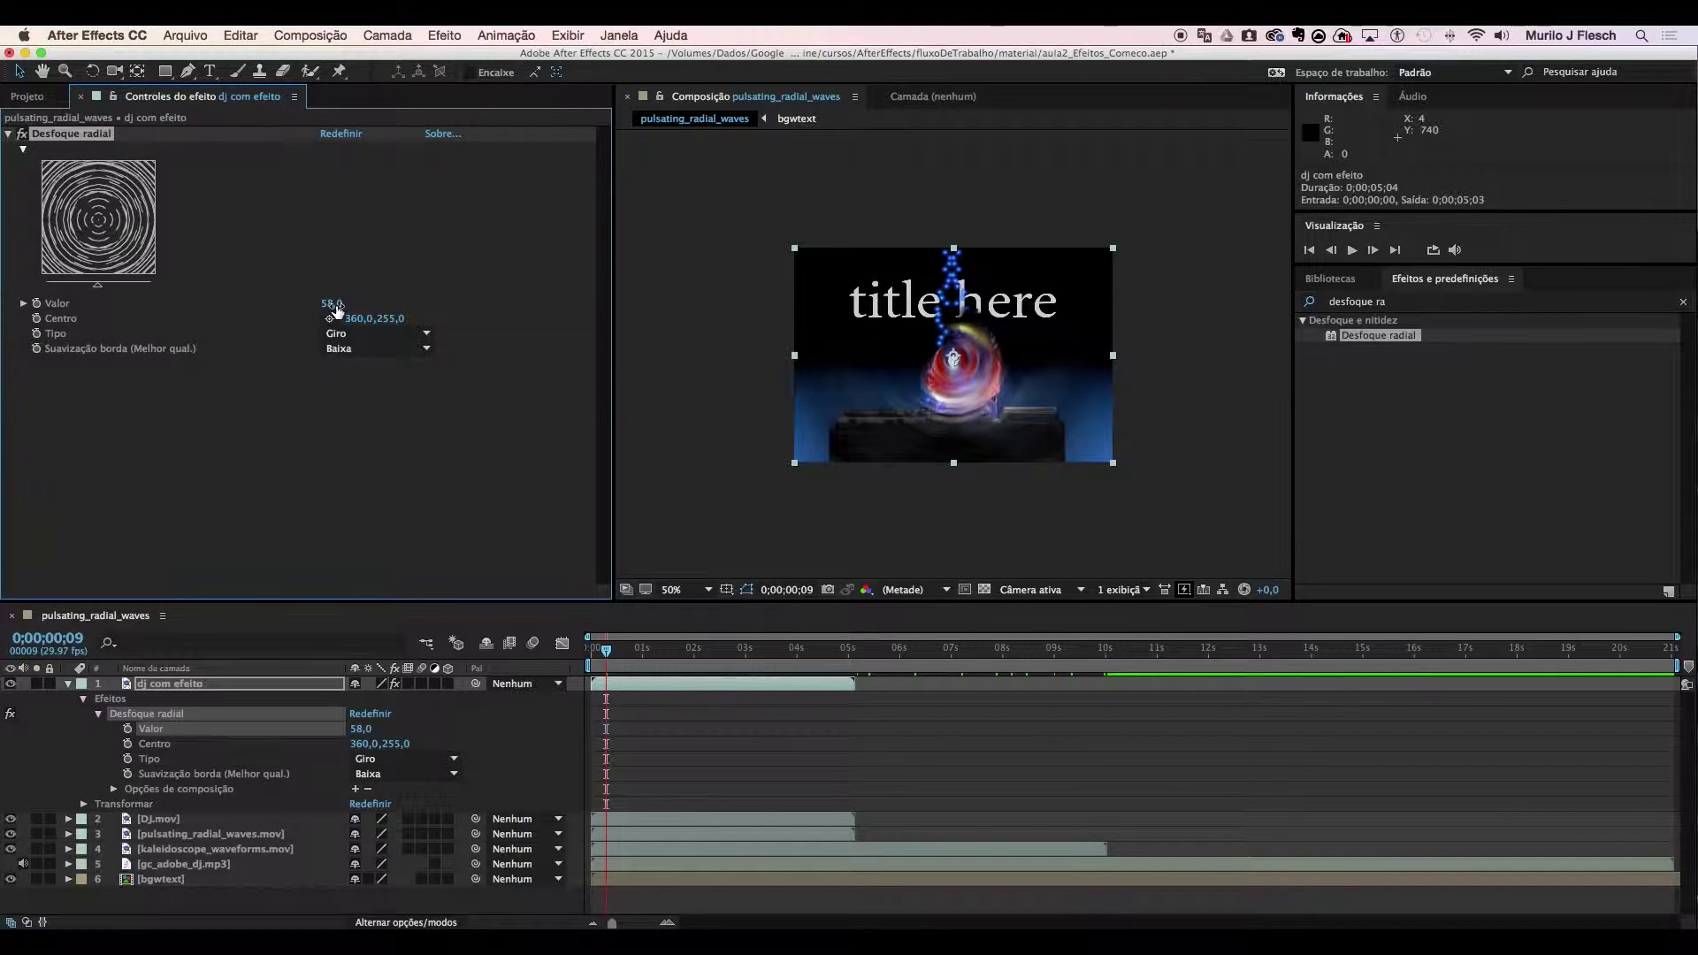
Change the Desfoque radial Tipo to Zoom and set its Valor to 151
left_click(345, 333)
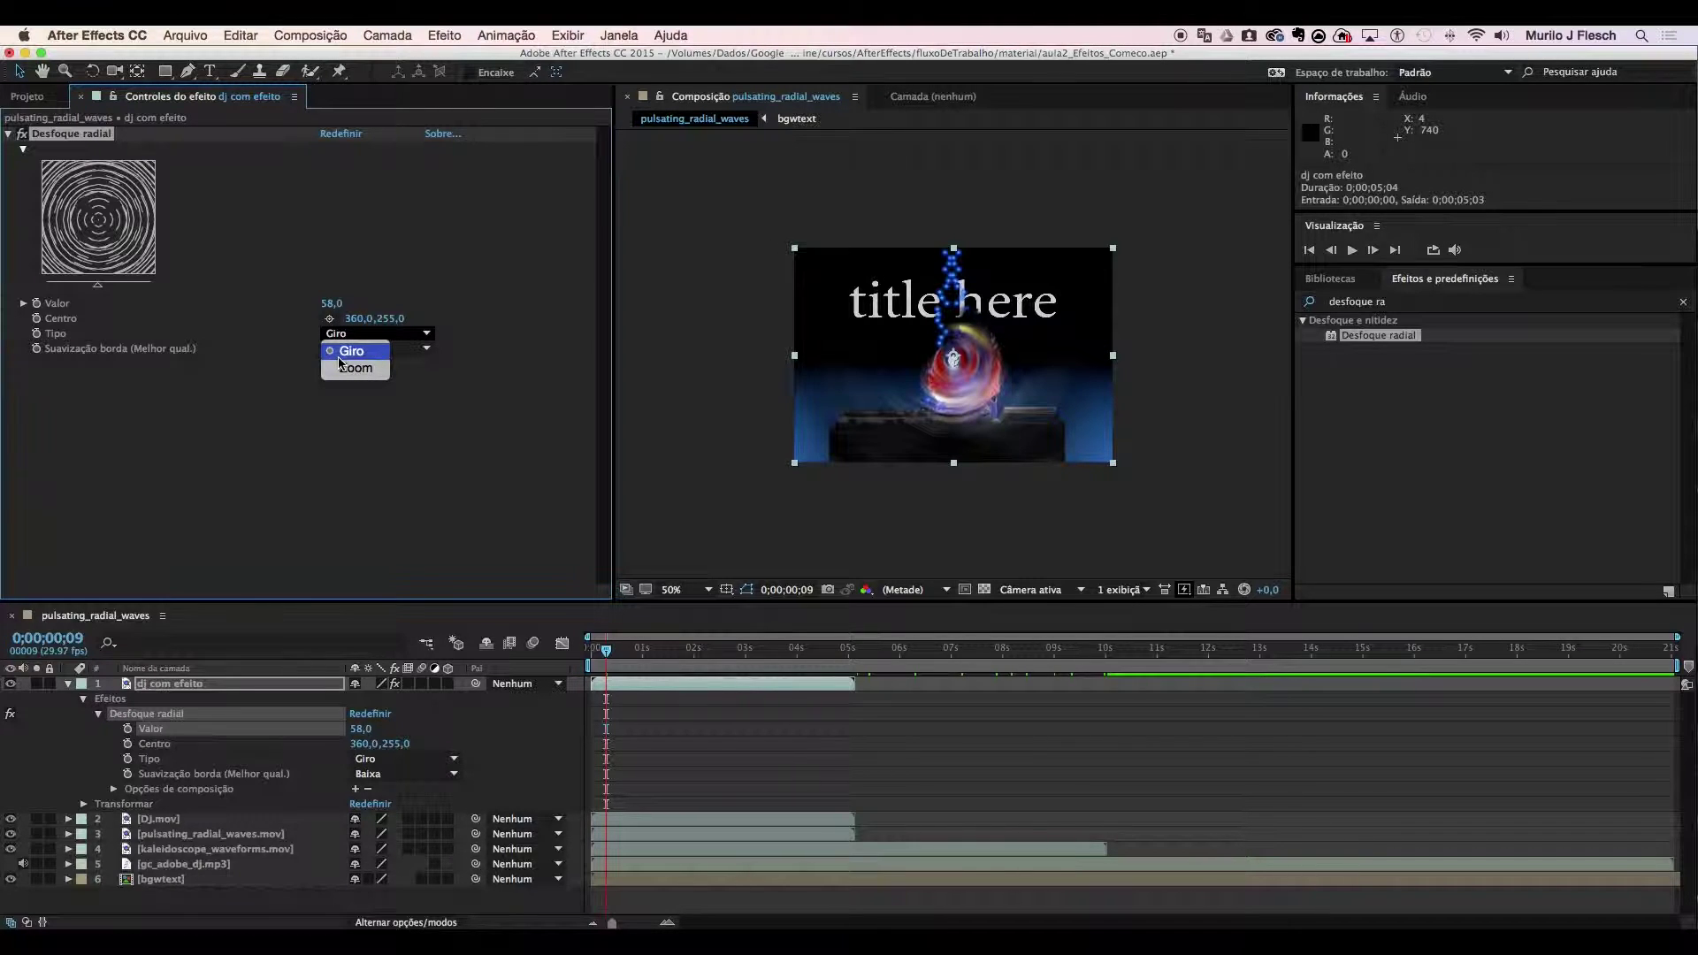
left_click(352, 370)
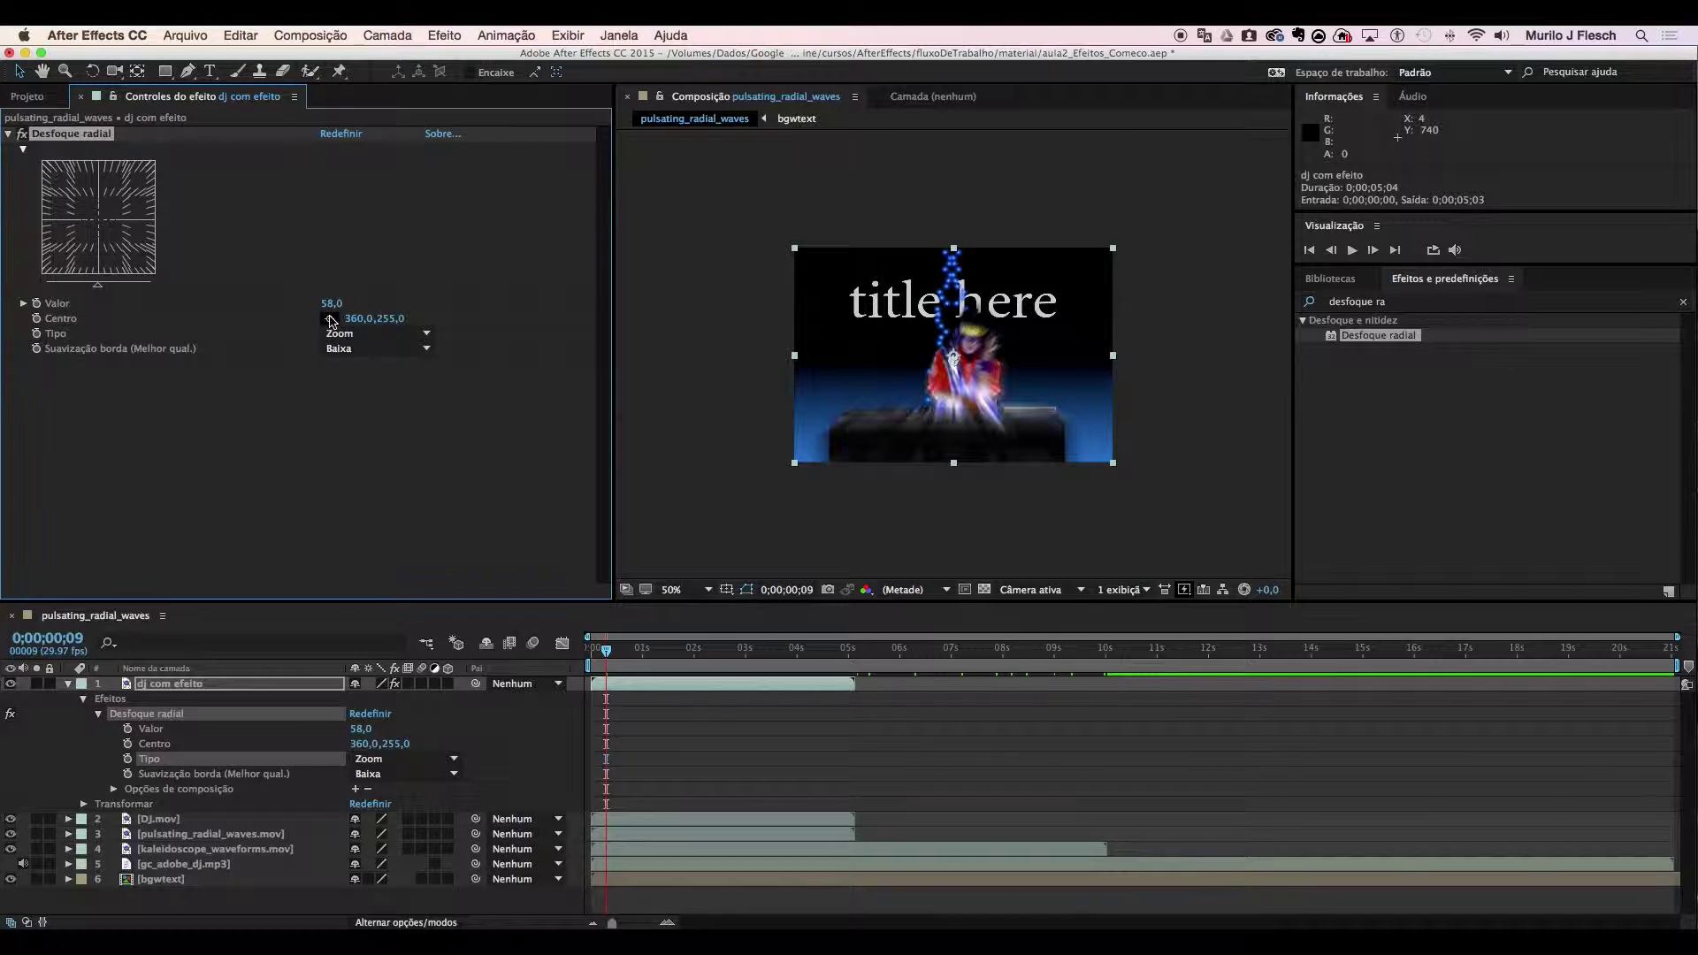
left_click_drag(329, 305, 348, 271)
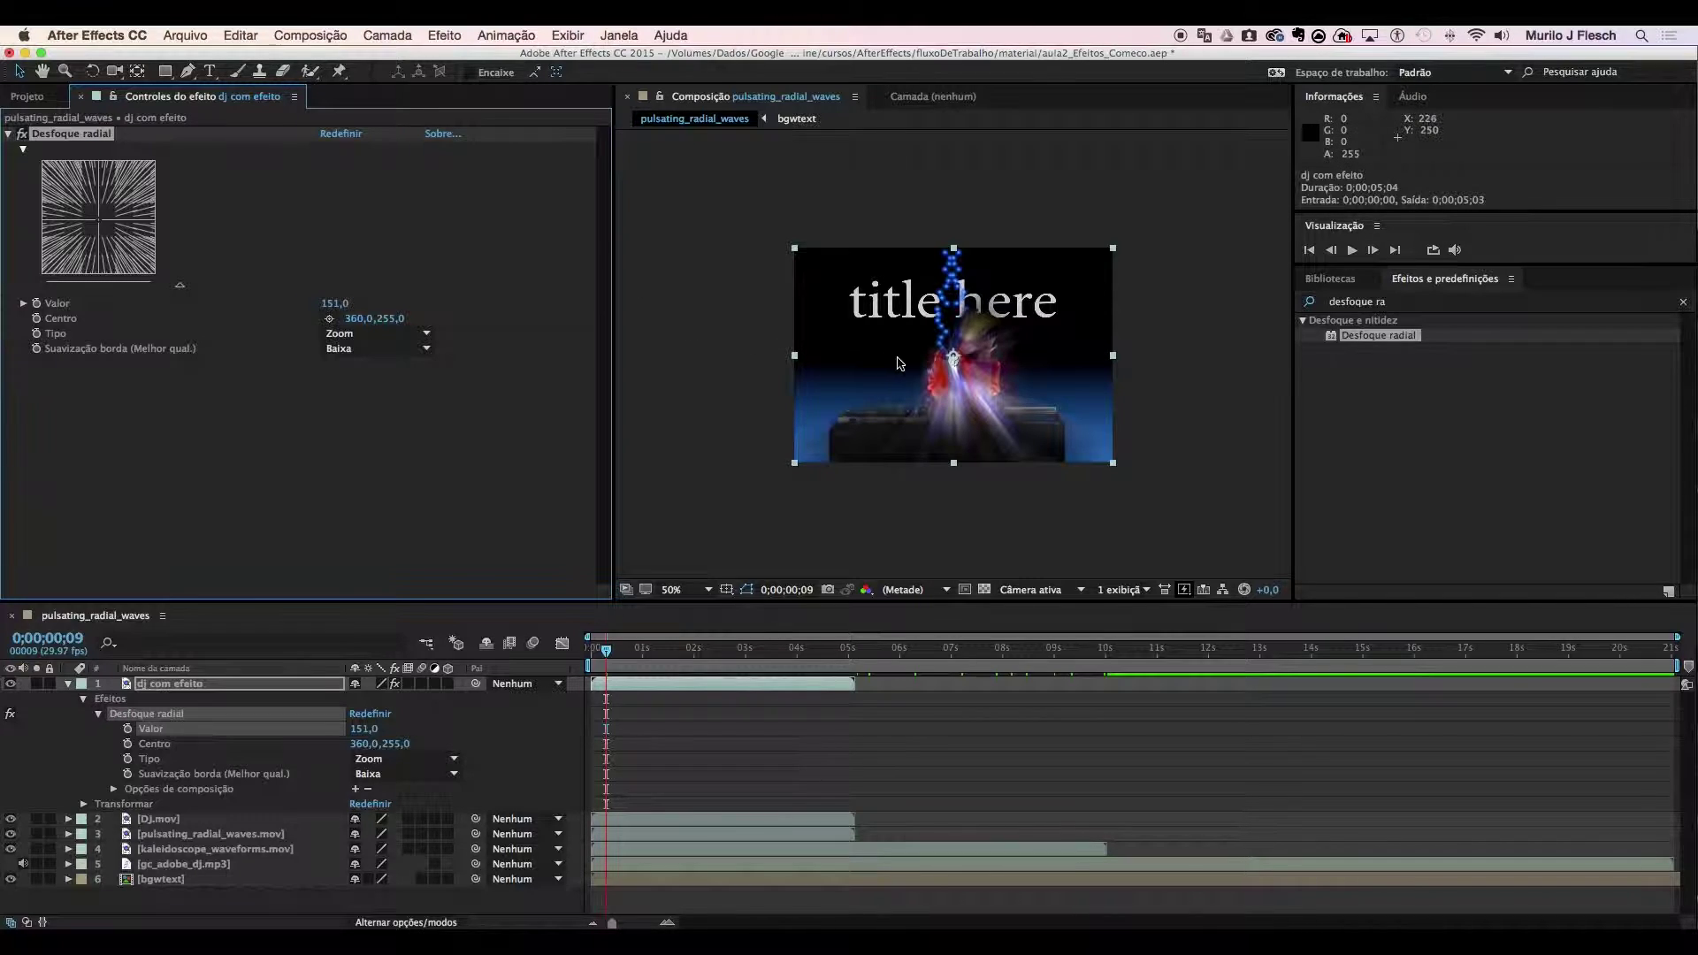
Reposition the Desfoque radial centre point in the composition preview to 364, 437, over the lower part of the DJ table
left_click(954, 359)
left_click_drag(954, 358, 959, 353)
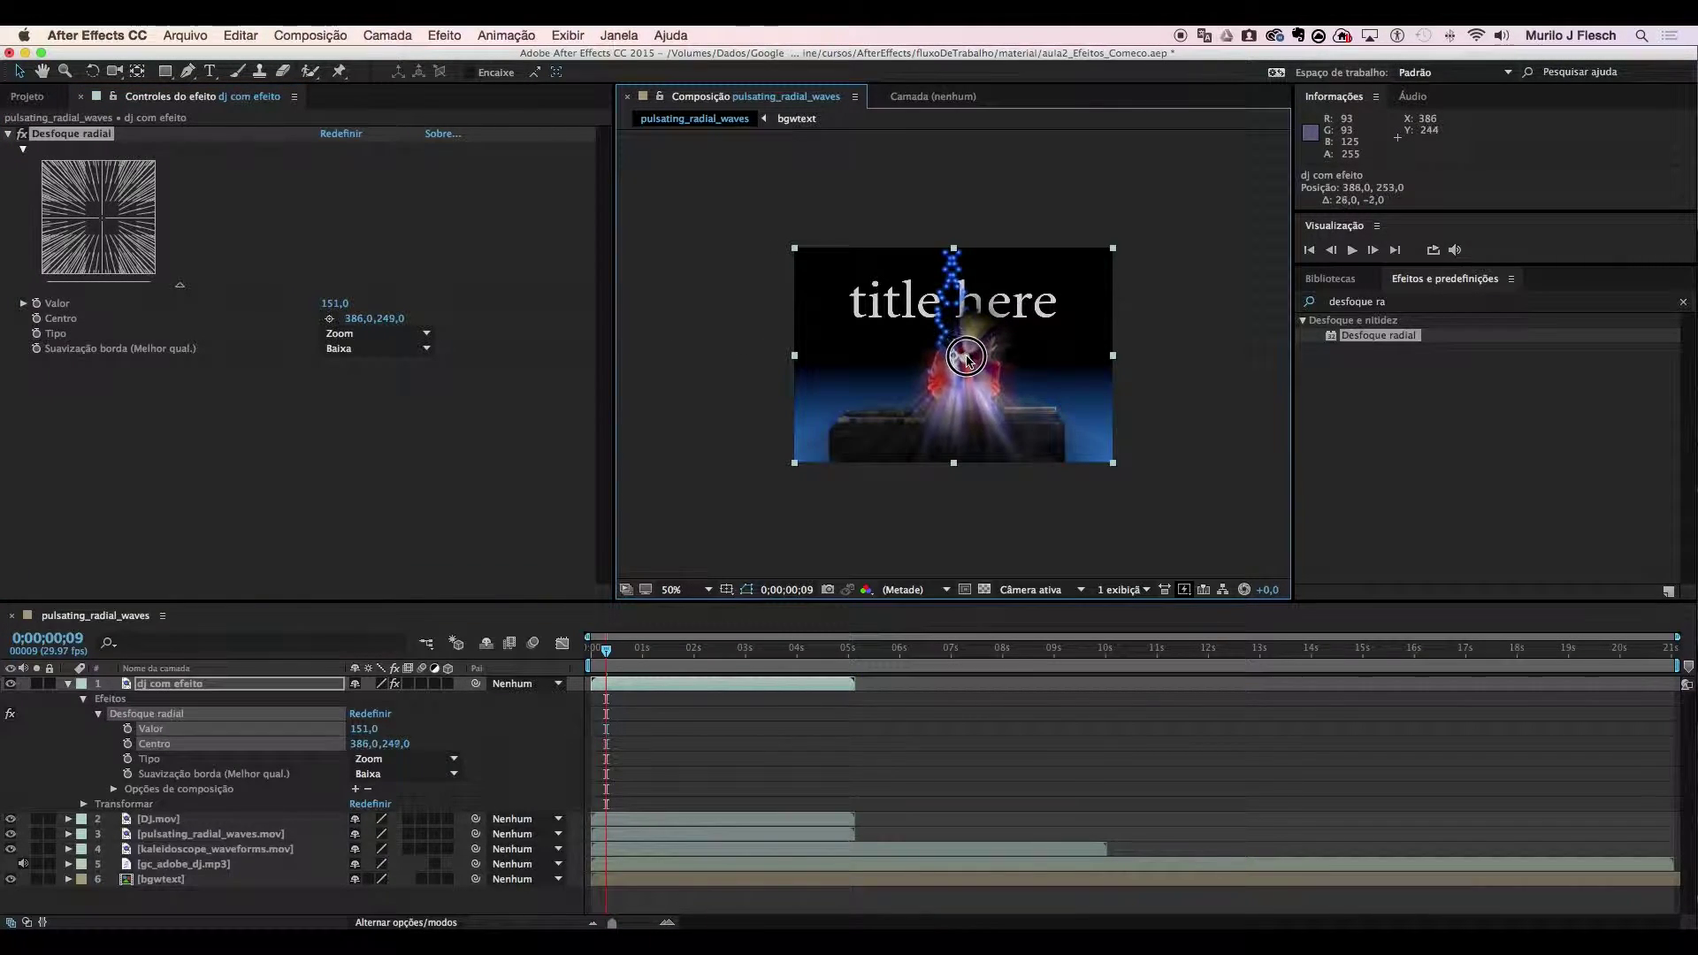
left_click_drag(927, 405, 1000, 314)
left_click_drag(919, 358, 963, 436)
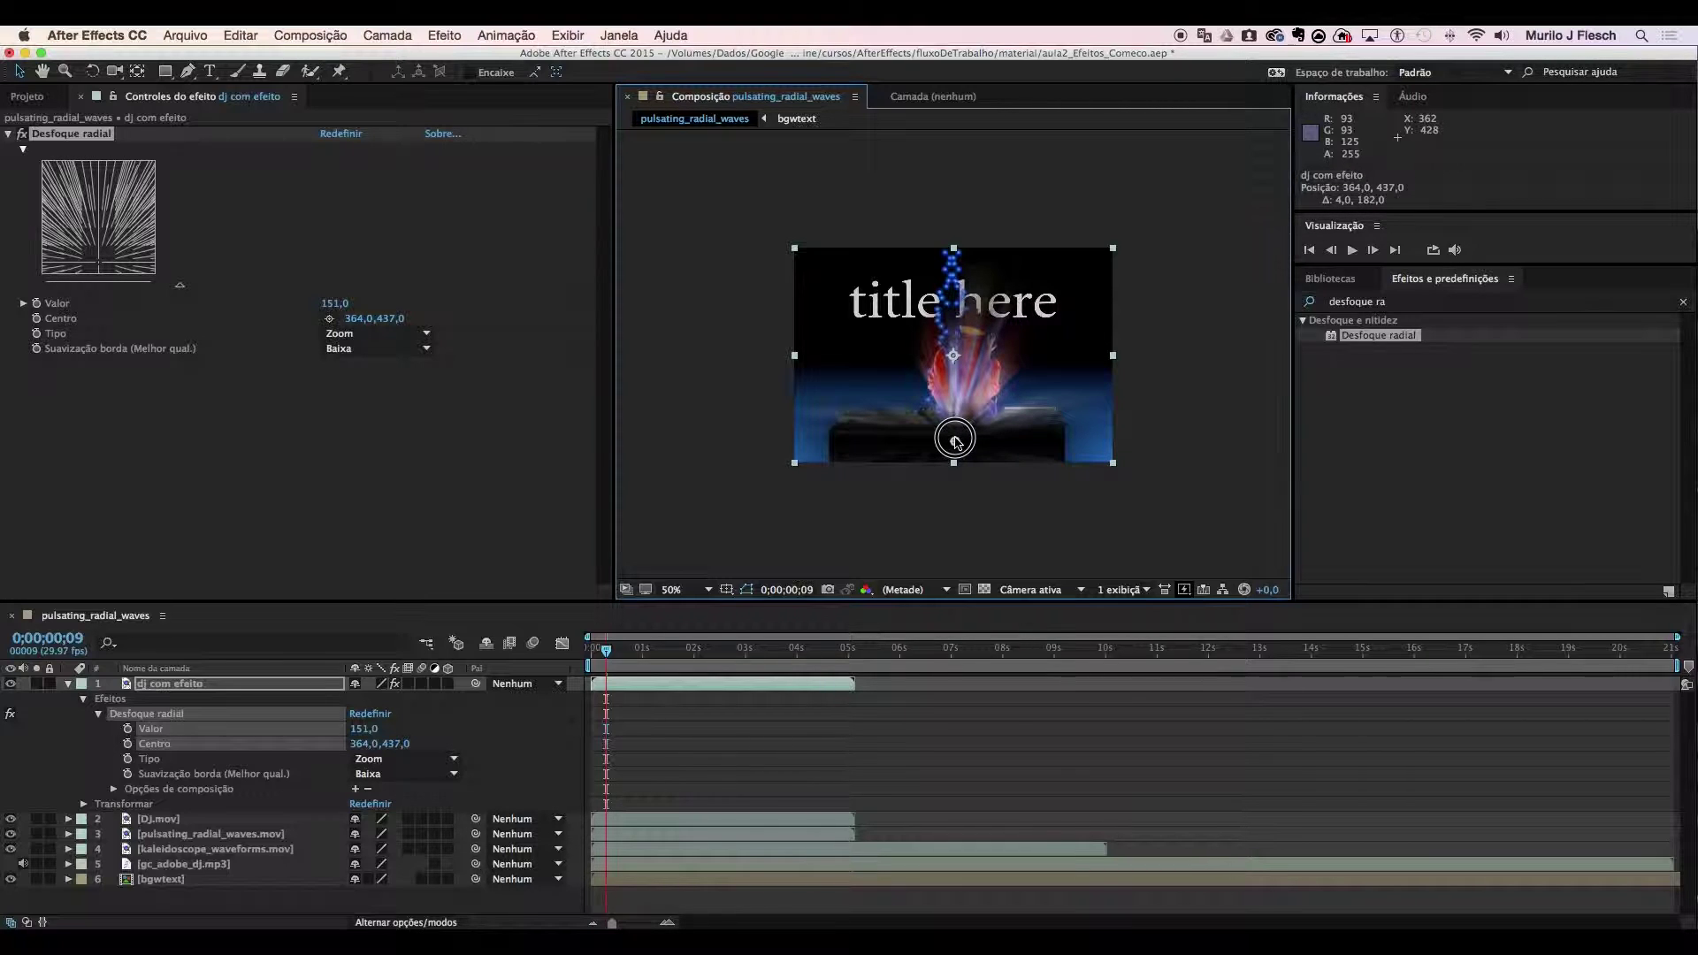
left_click_drag(954, 442, 955, 442)
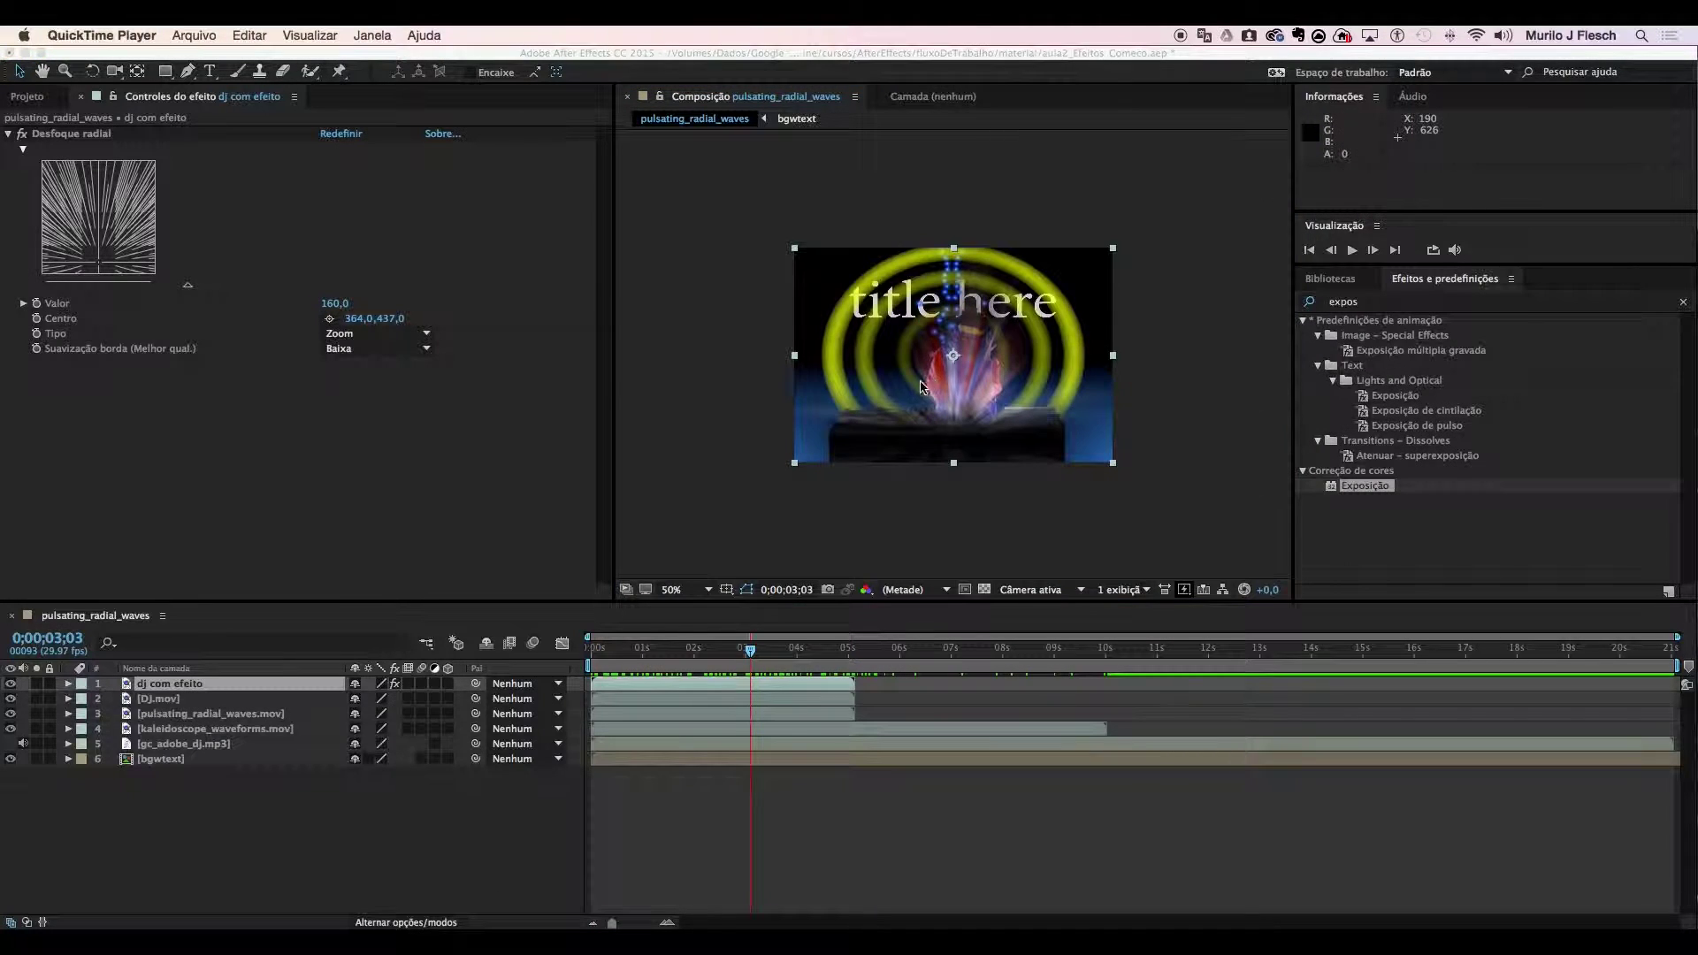
Select the Desfoque radial effect and try different centre point placements in the preview, setting Centro to 398, 389
left_click(979, 478)
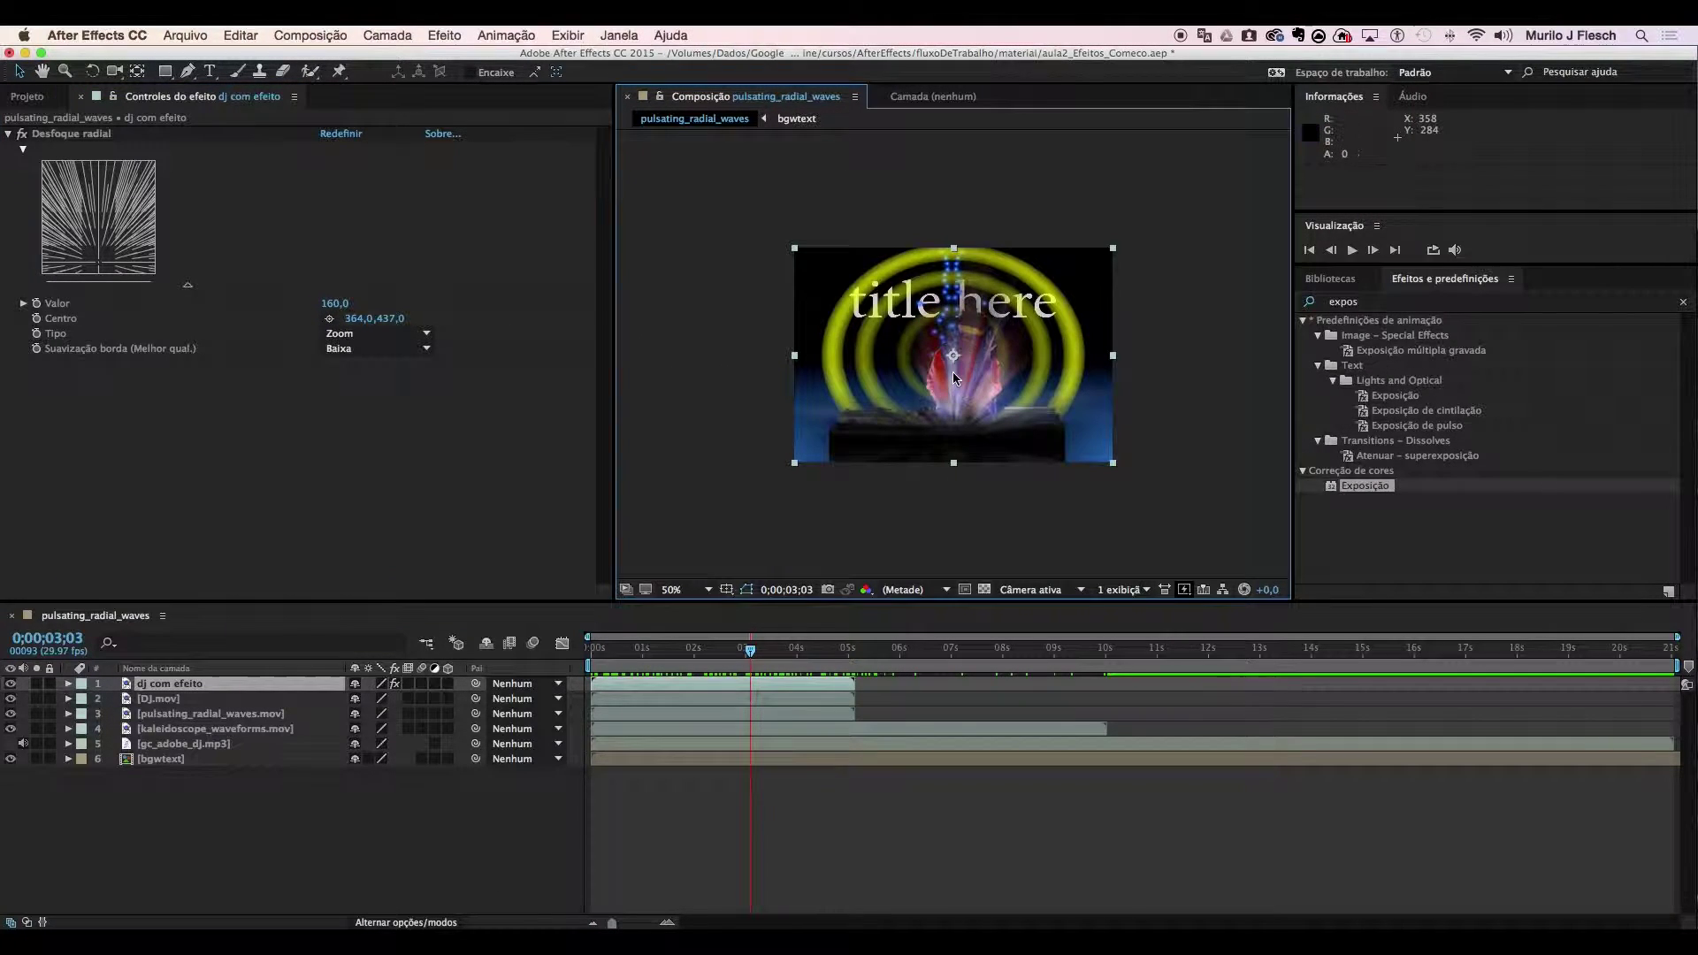
left_click(201, 136)
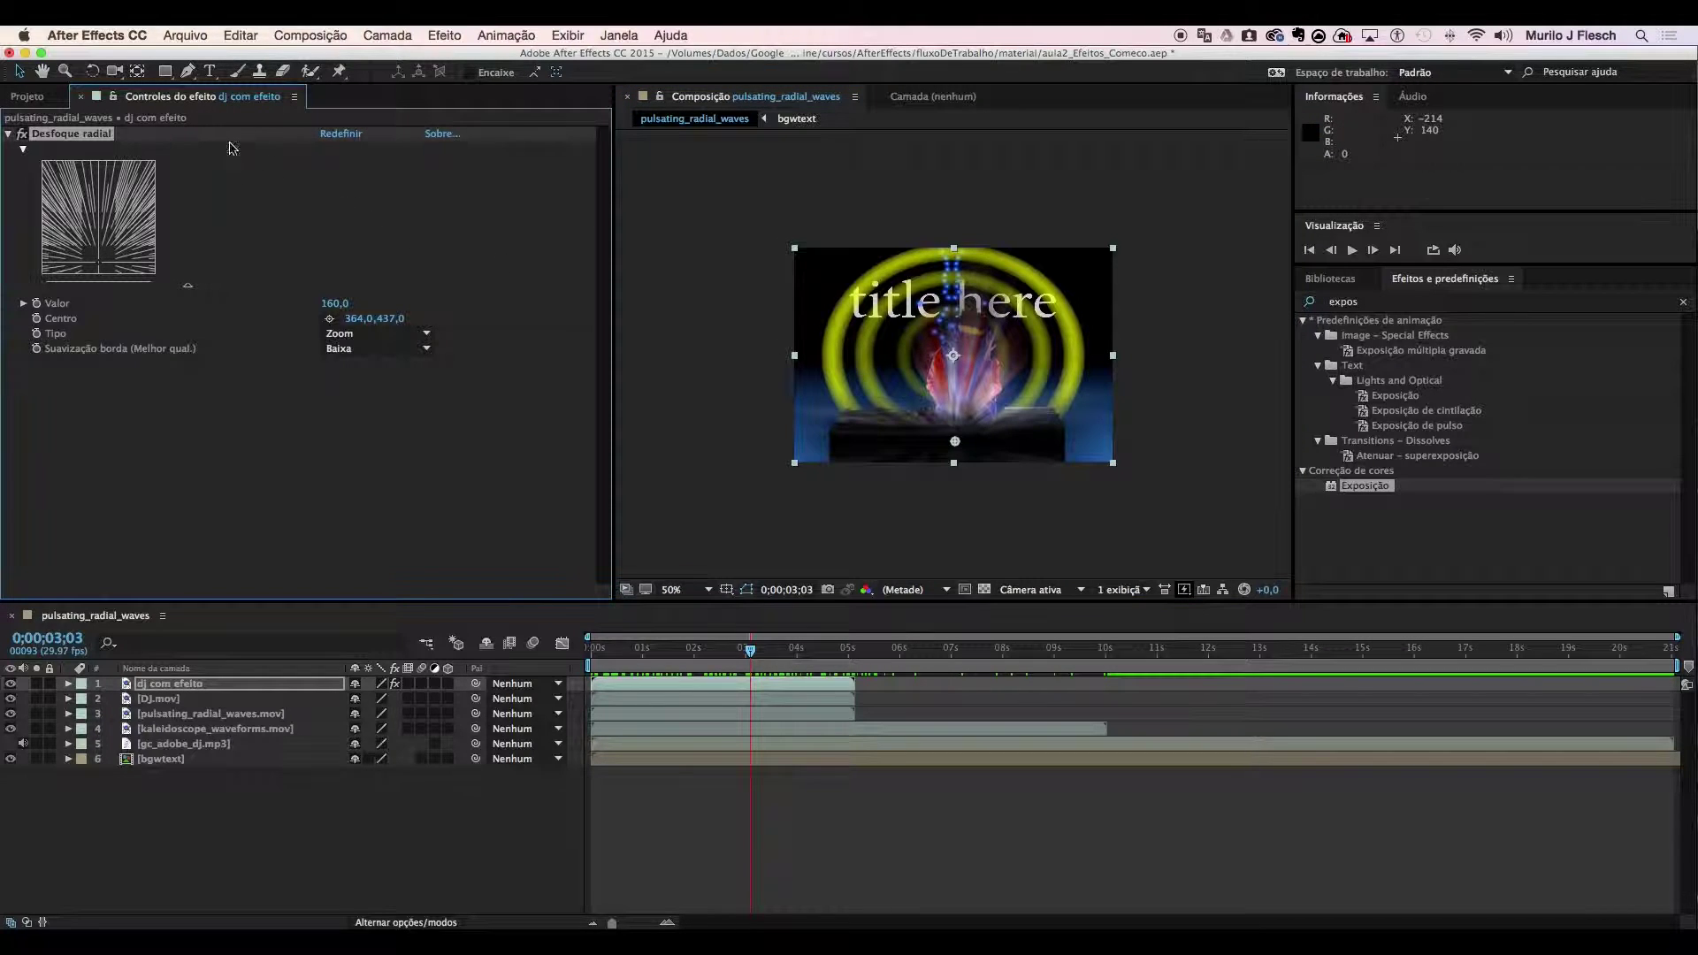
mouse_move(954, 443)
left_mouse_down()
mouse_move(1016, 399)
mouse_move(925, 442)
mouse_move(915, 429)
mouse_move(969, 447)
mouse_move(972, 430)
mouse_move(938, 423)
mouse_move(961, 440)
left_mouse_up()
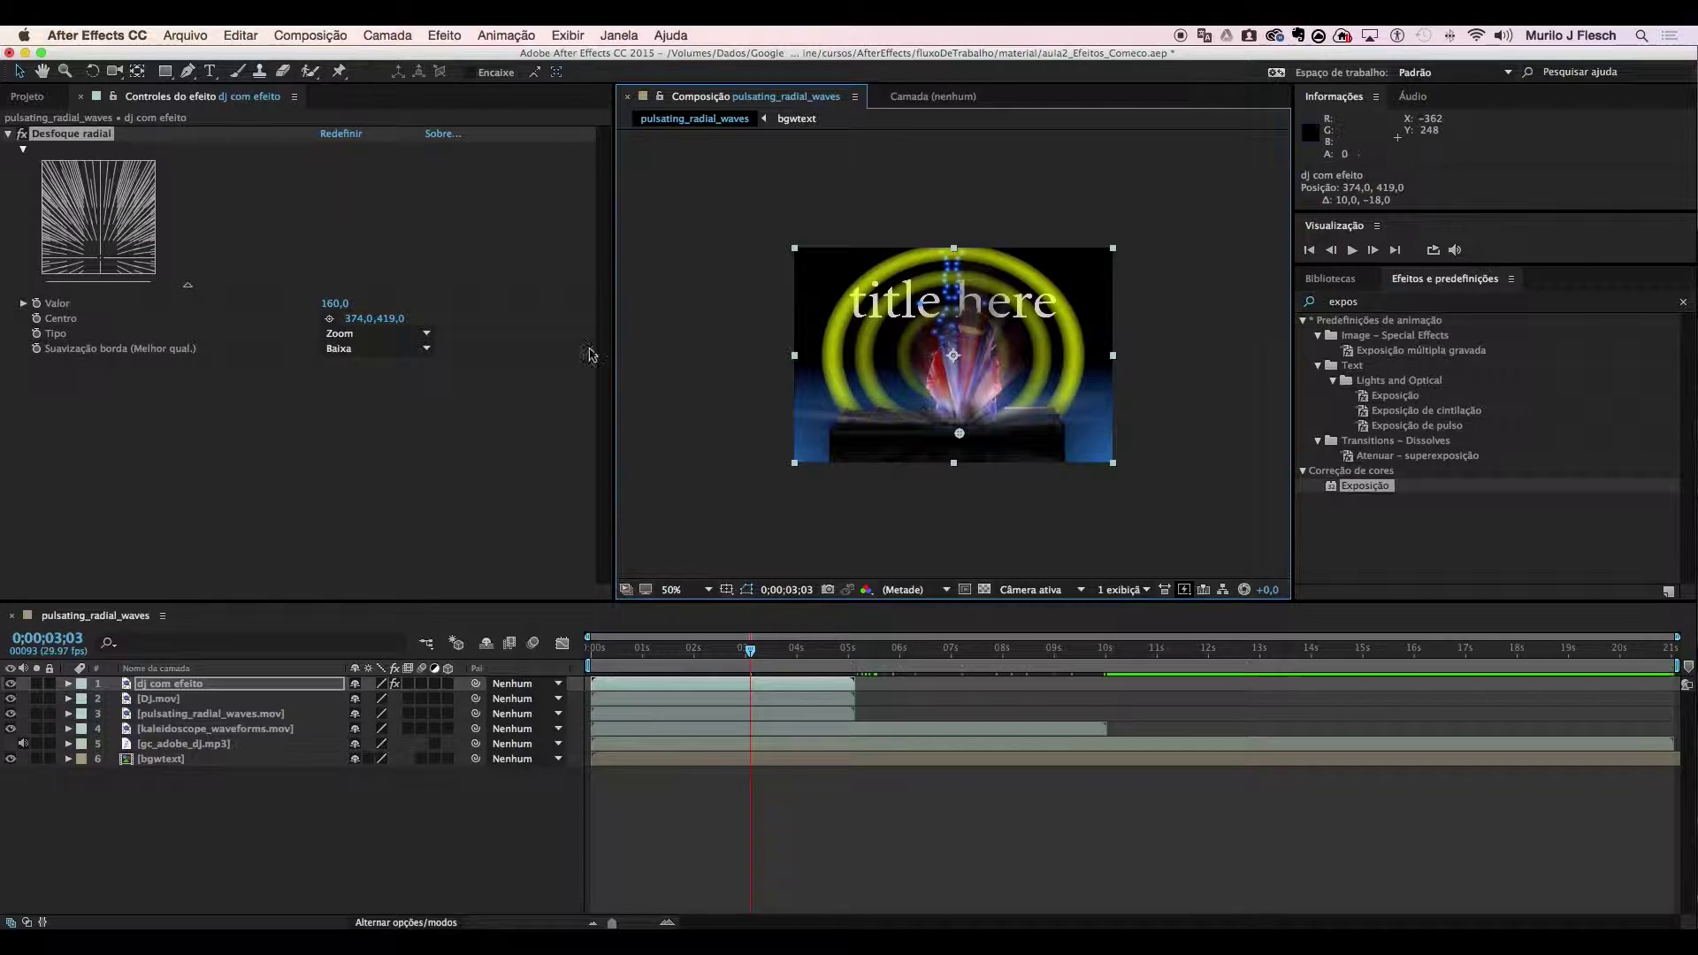
left_click(174, 327)
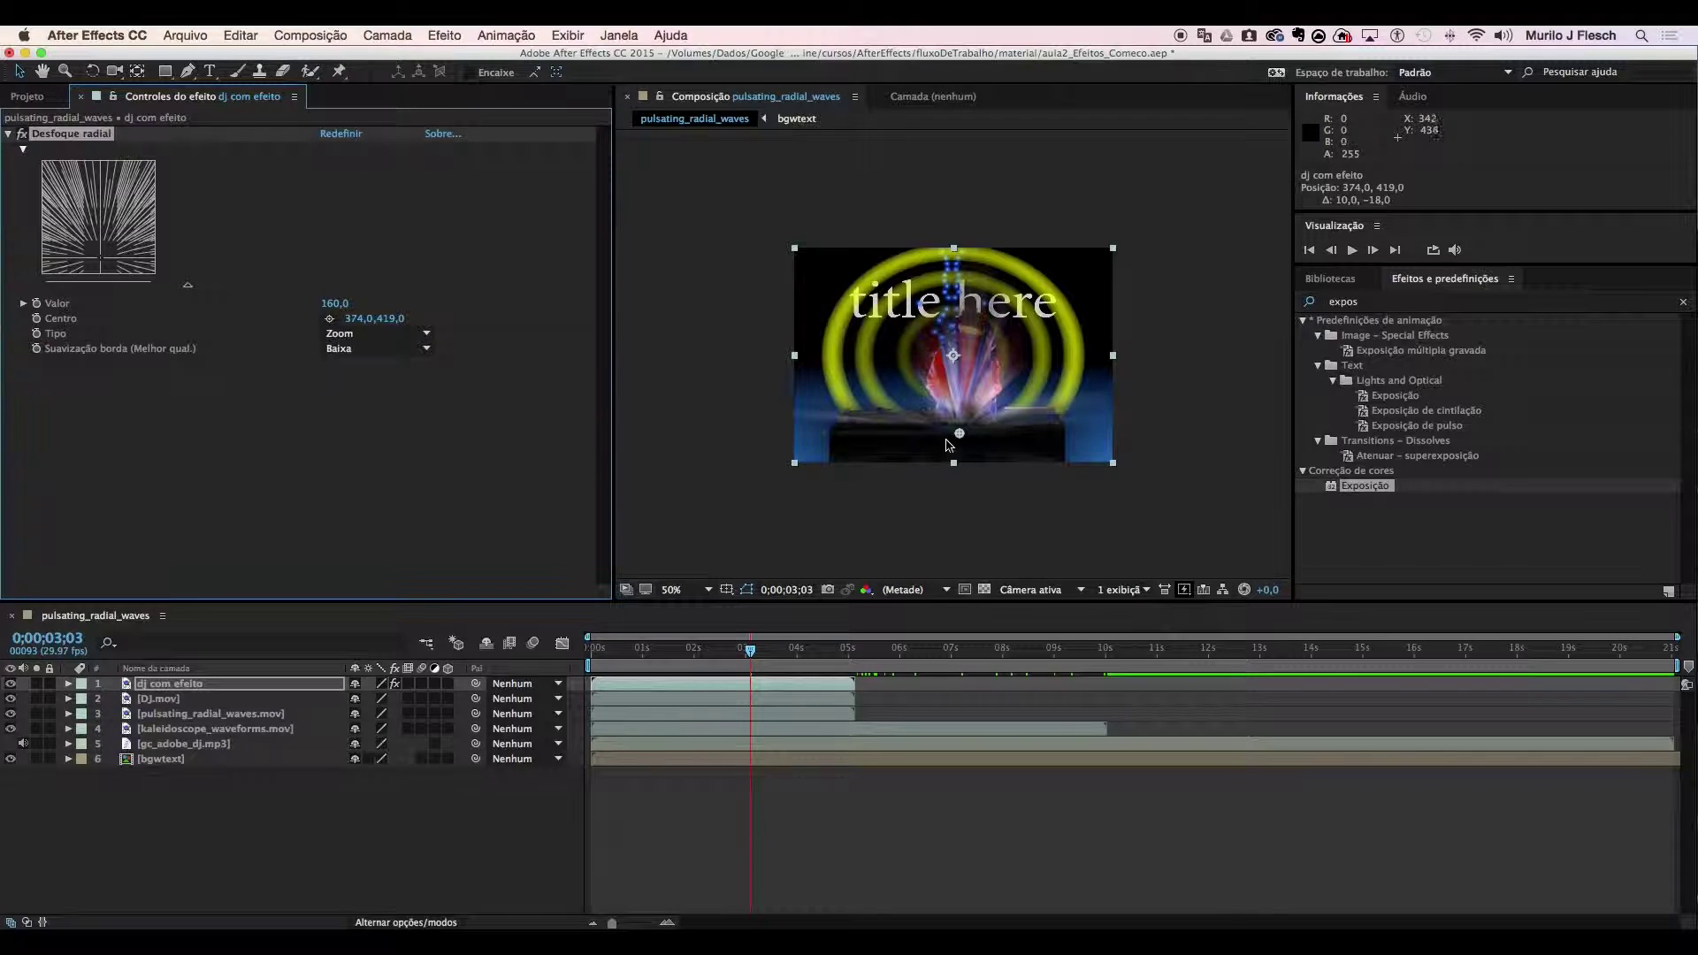
left_click_drag(959, 432, 878, 444)
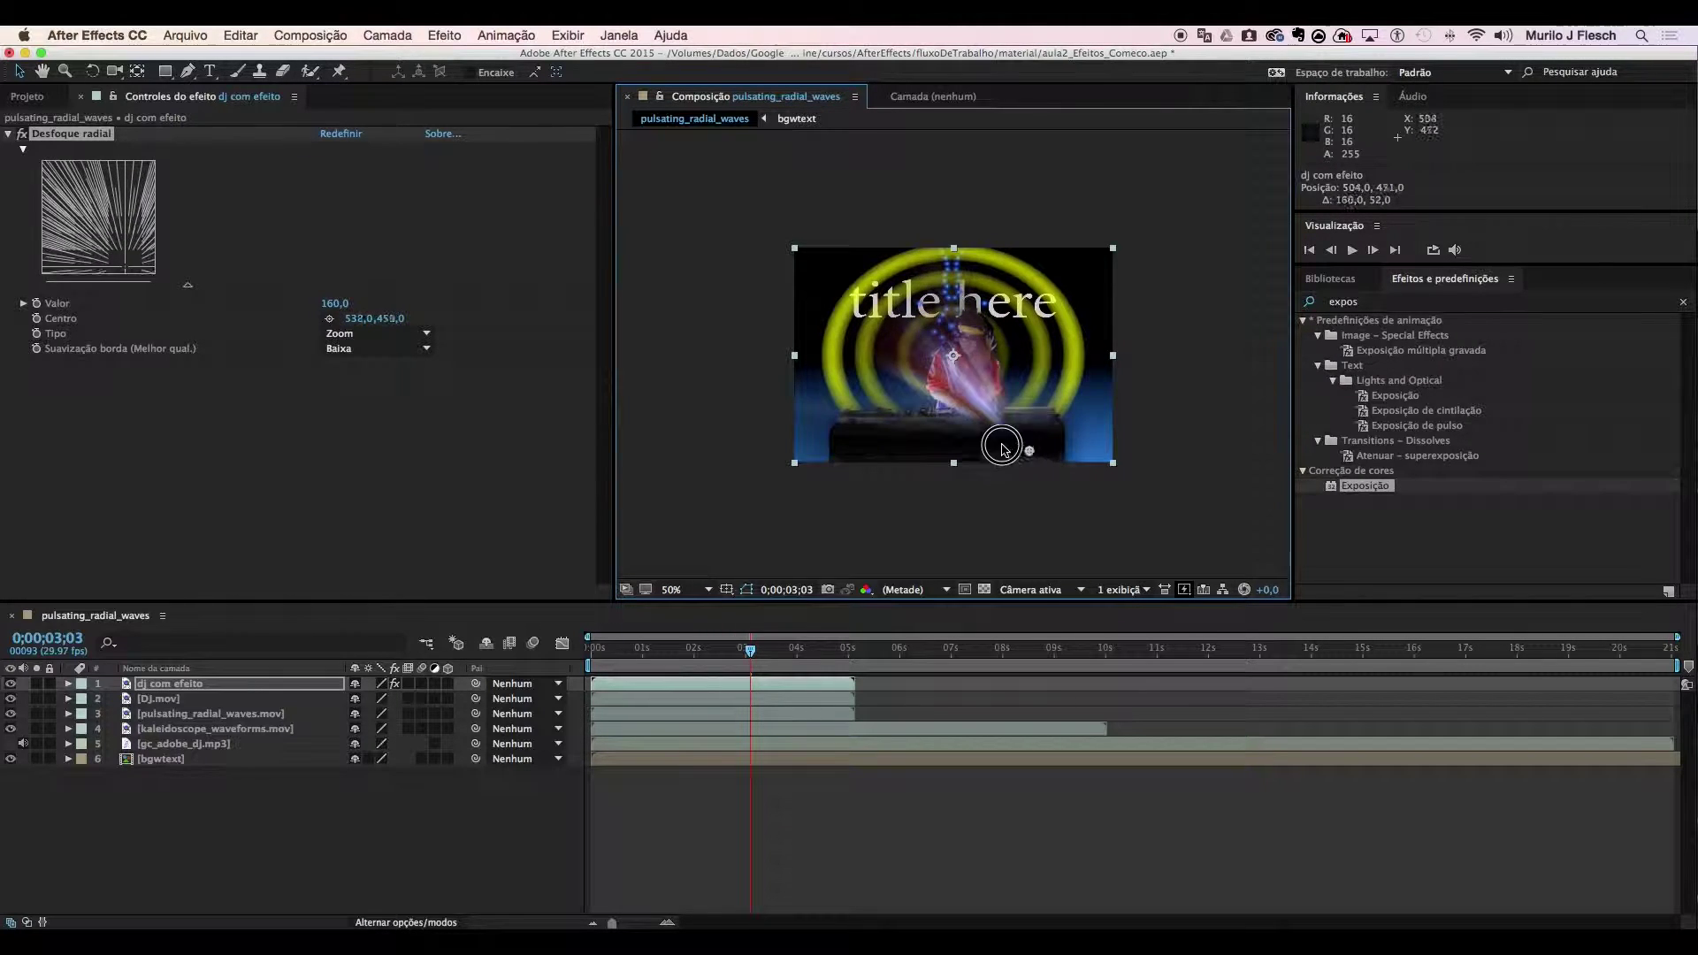
left_click_drag(1008, 448, 887, 440)
left_click_drag(887, 436, 955, 431)
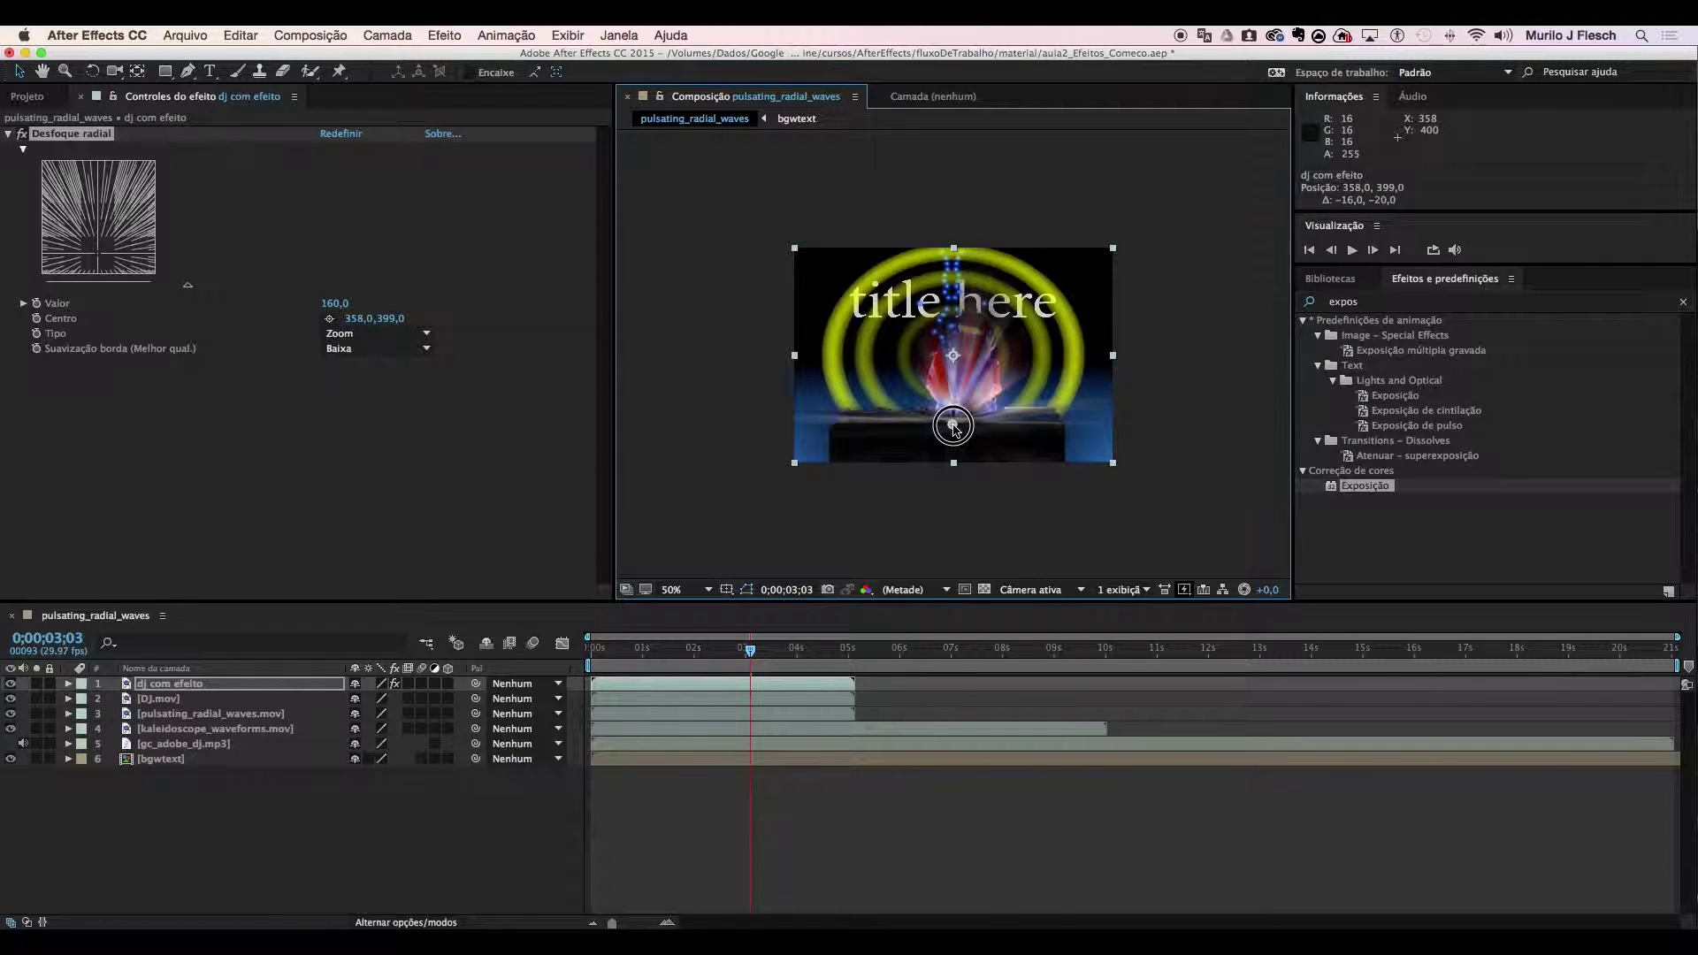
left_click_drag(955, 429, 970, 420)
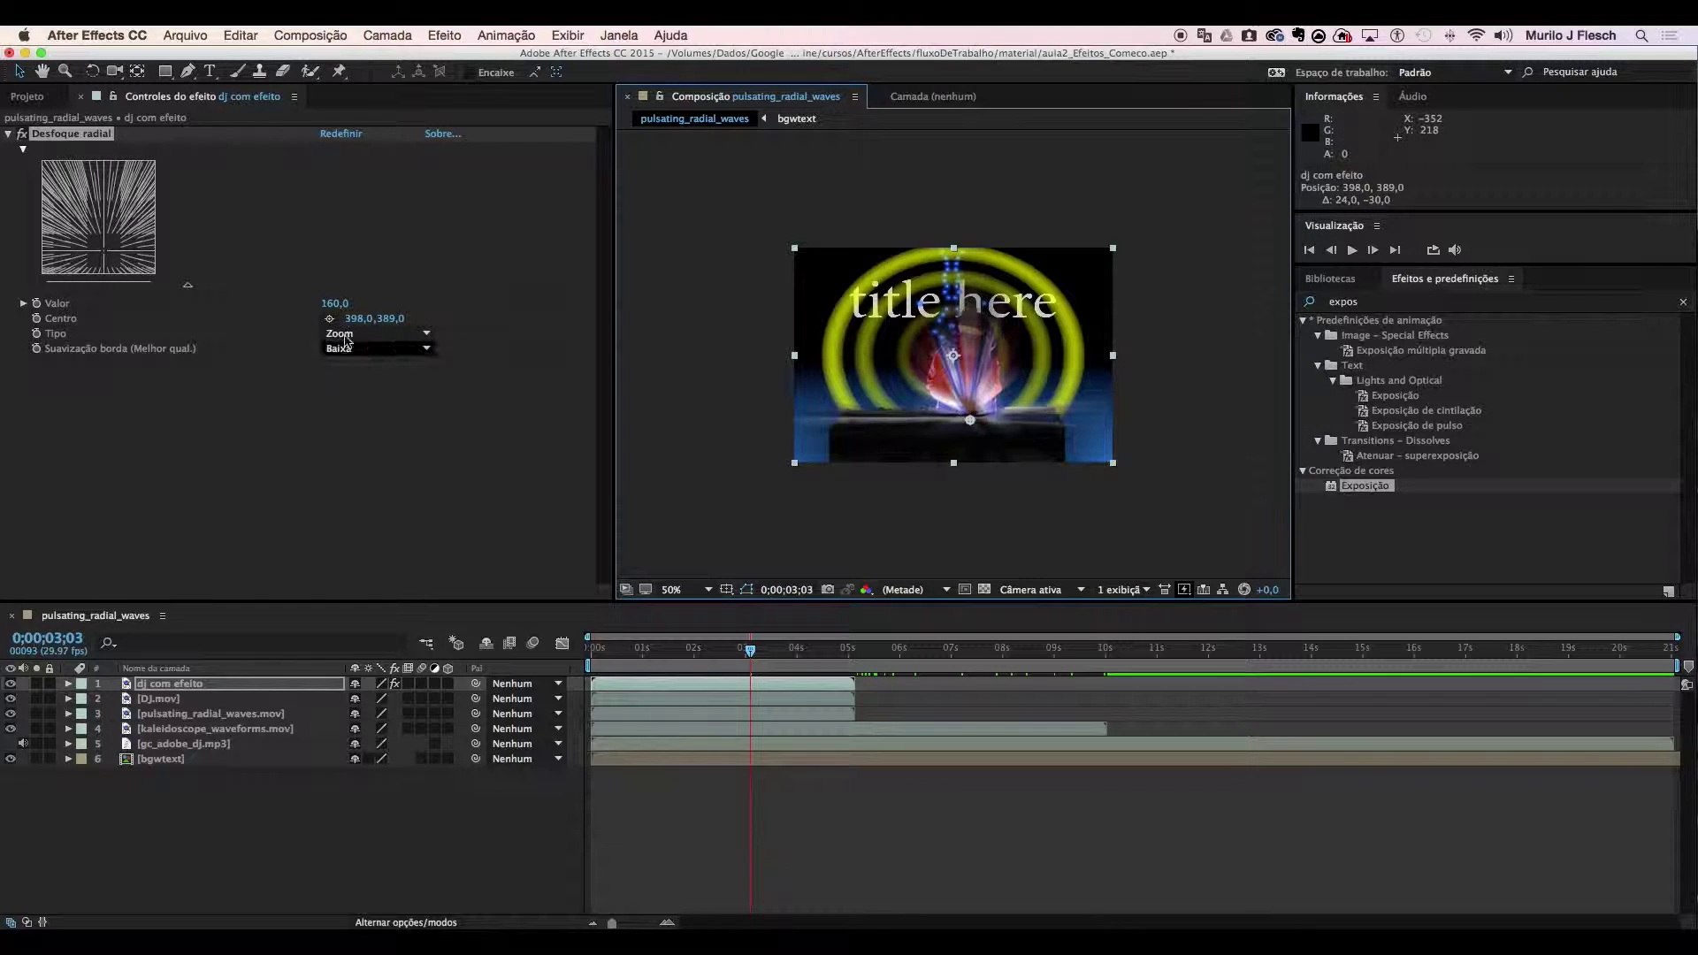
Try moving the whole "dj com efeito" layer by its anchor point to 240, 227 and undo the move
left_click(130, 140)
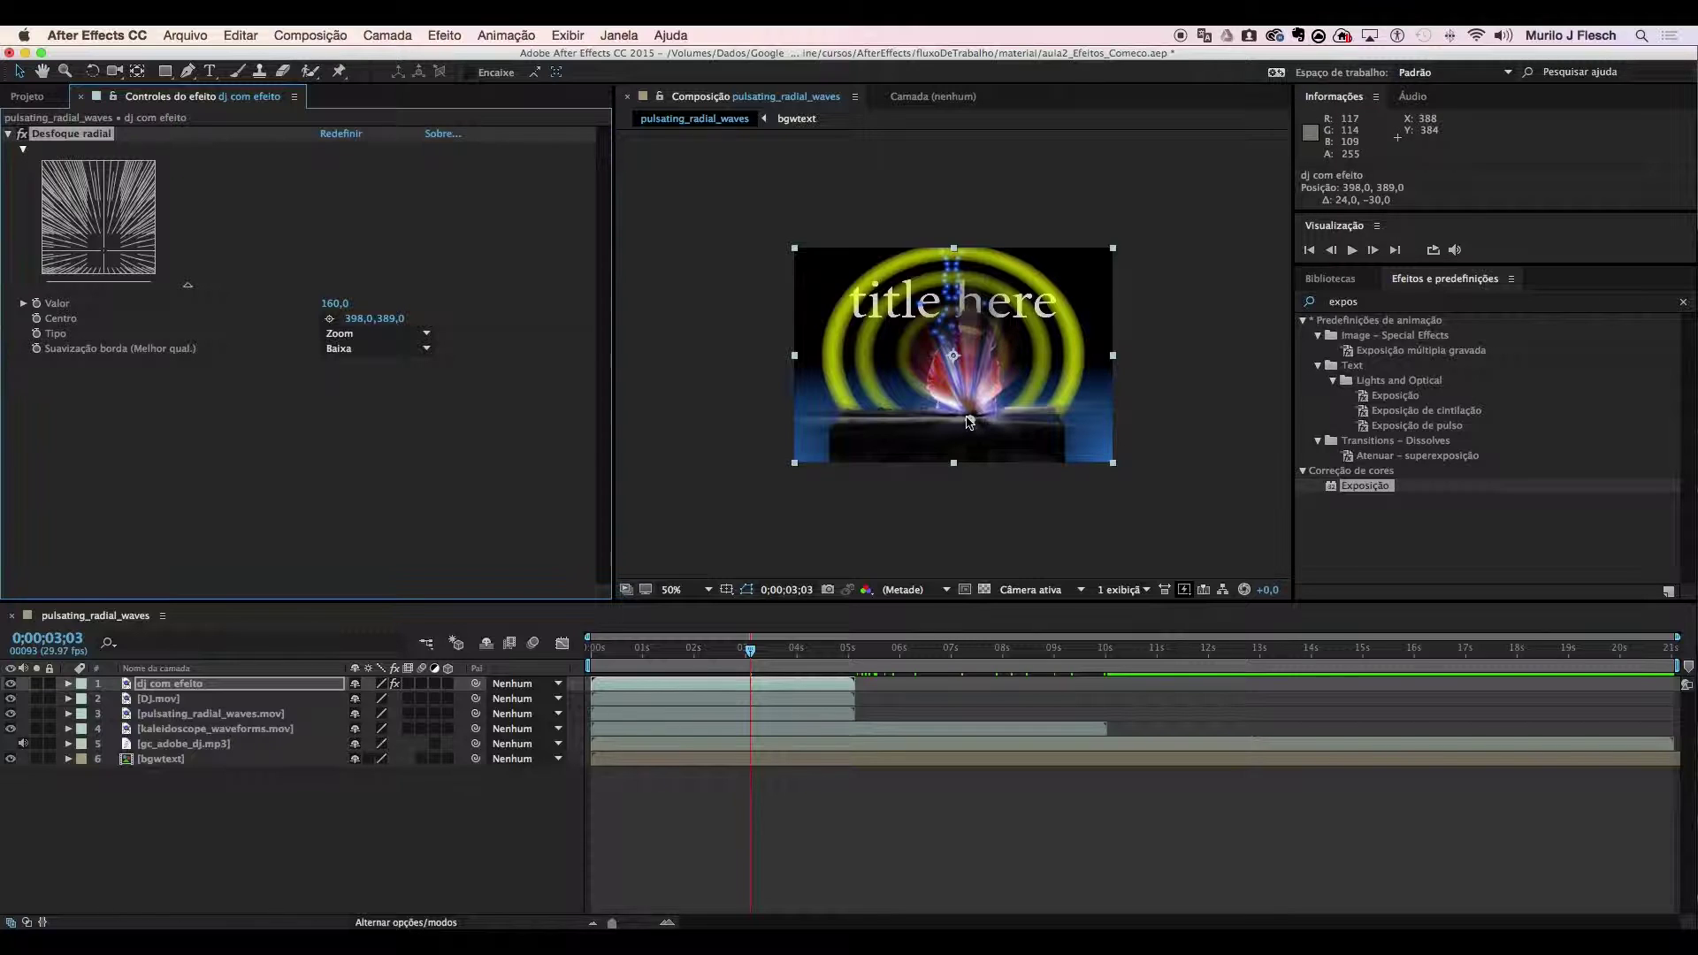
left_click(466, 459)
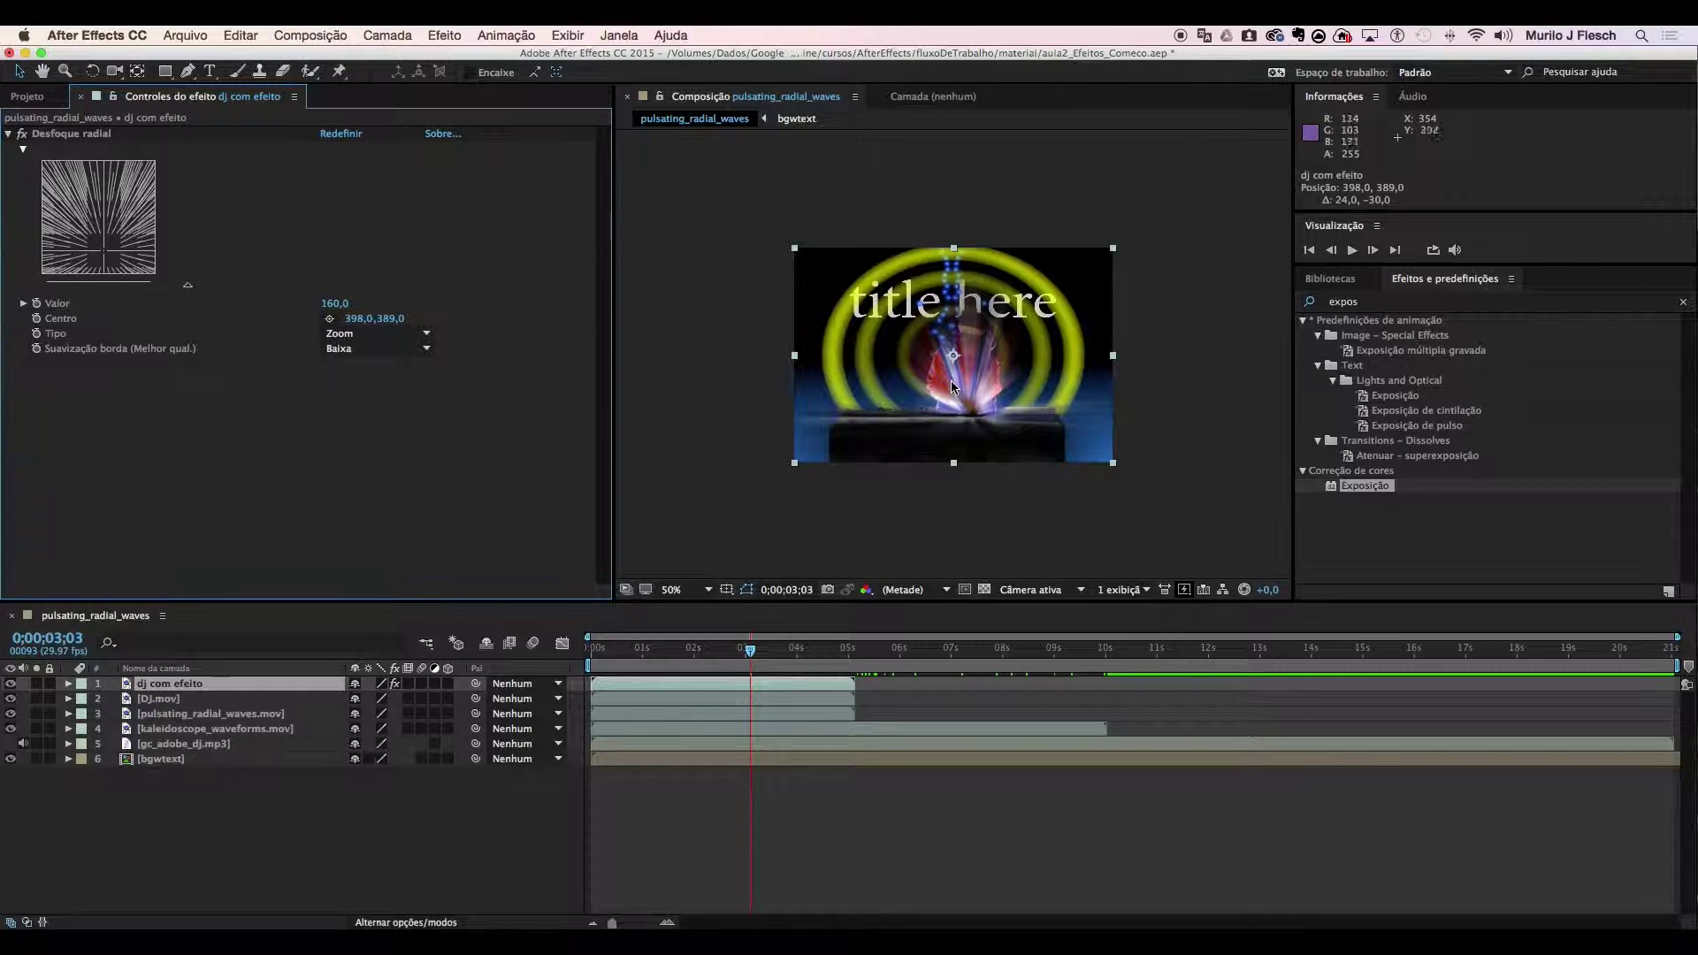
left_click_drag(953, 358, 900, 349)
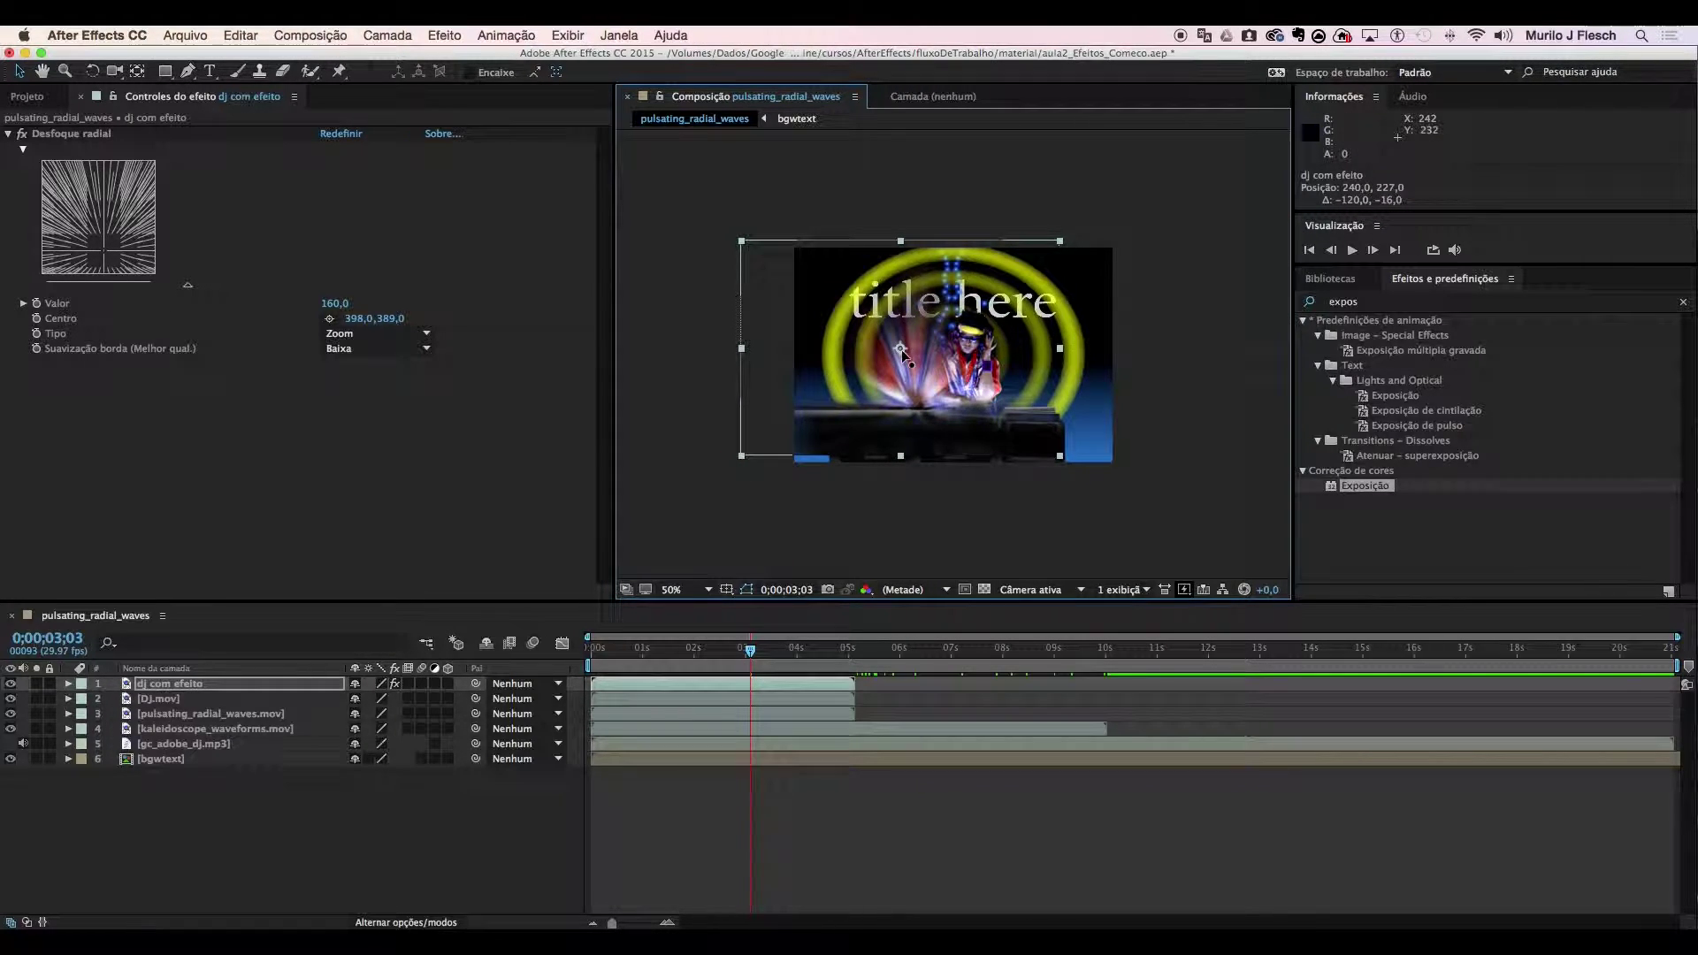
key("super+z")
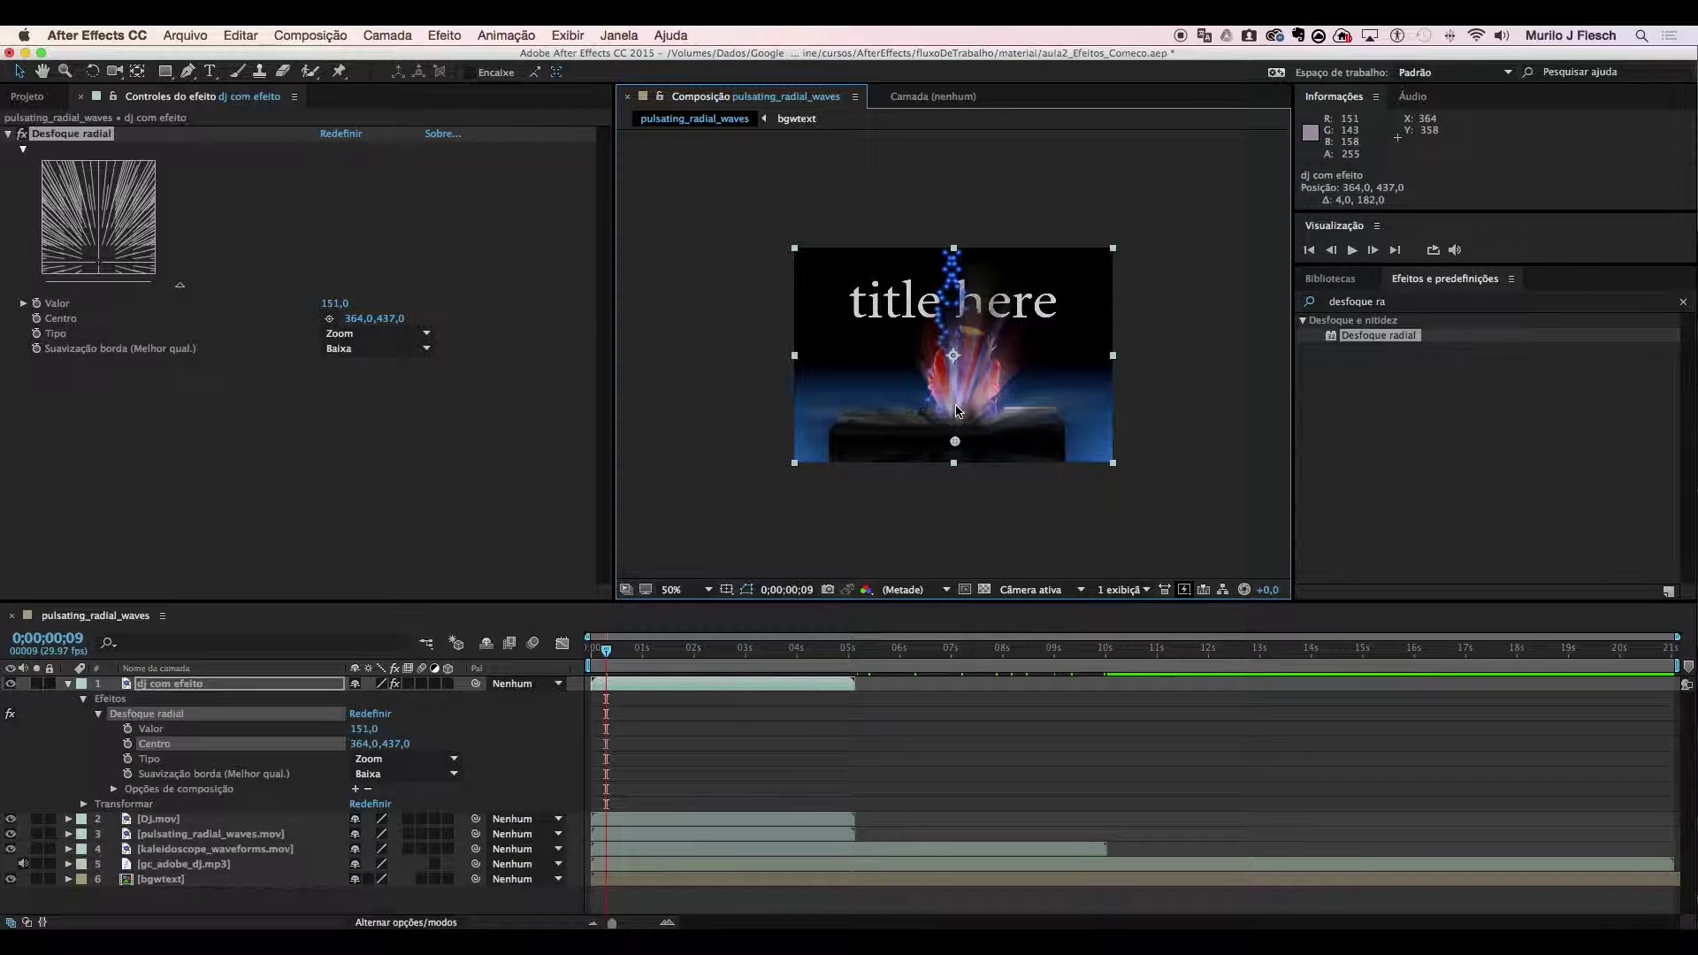
Keep the Desfoque radial Tipo on Zoom, set its Valor to 160 and preview the blur along the timeline
left_click(154, 336)
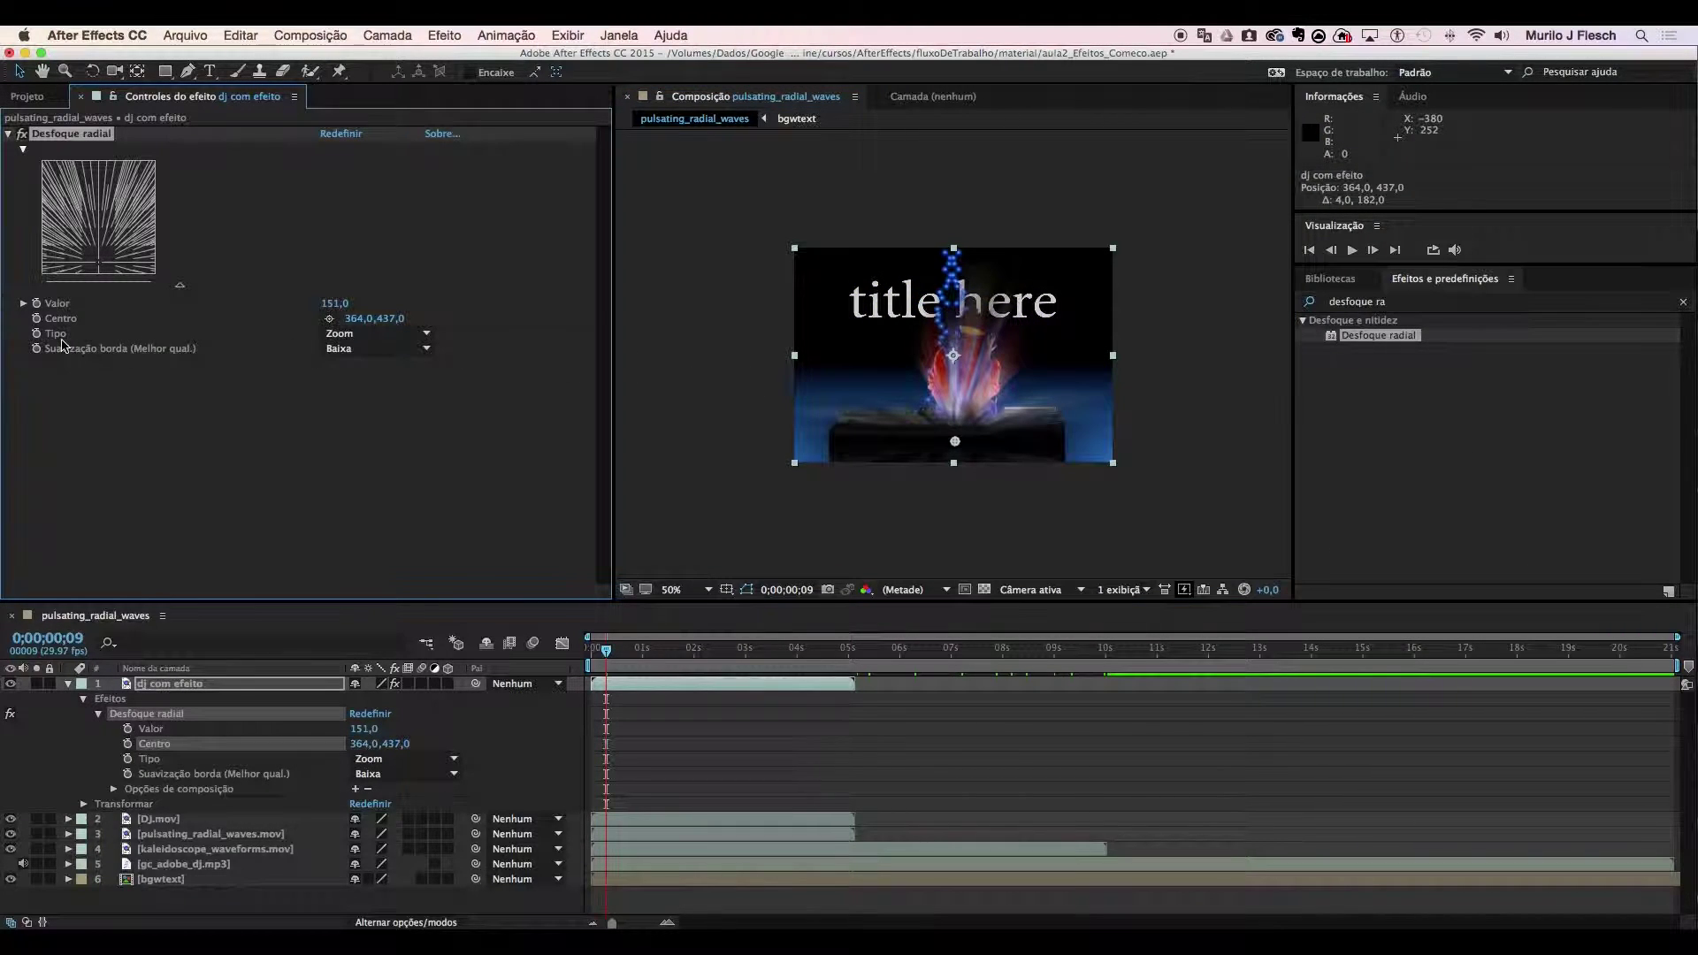
left_click(372, 335)
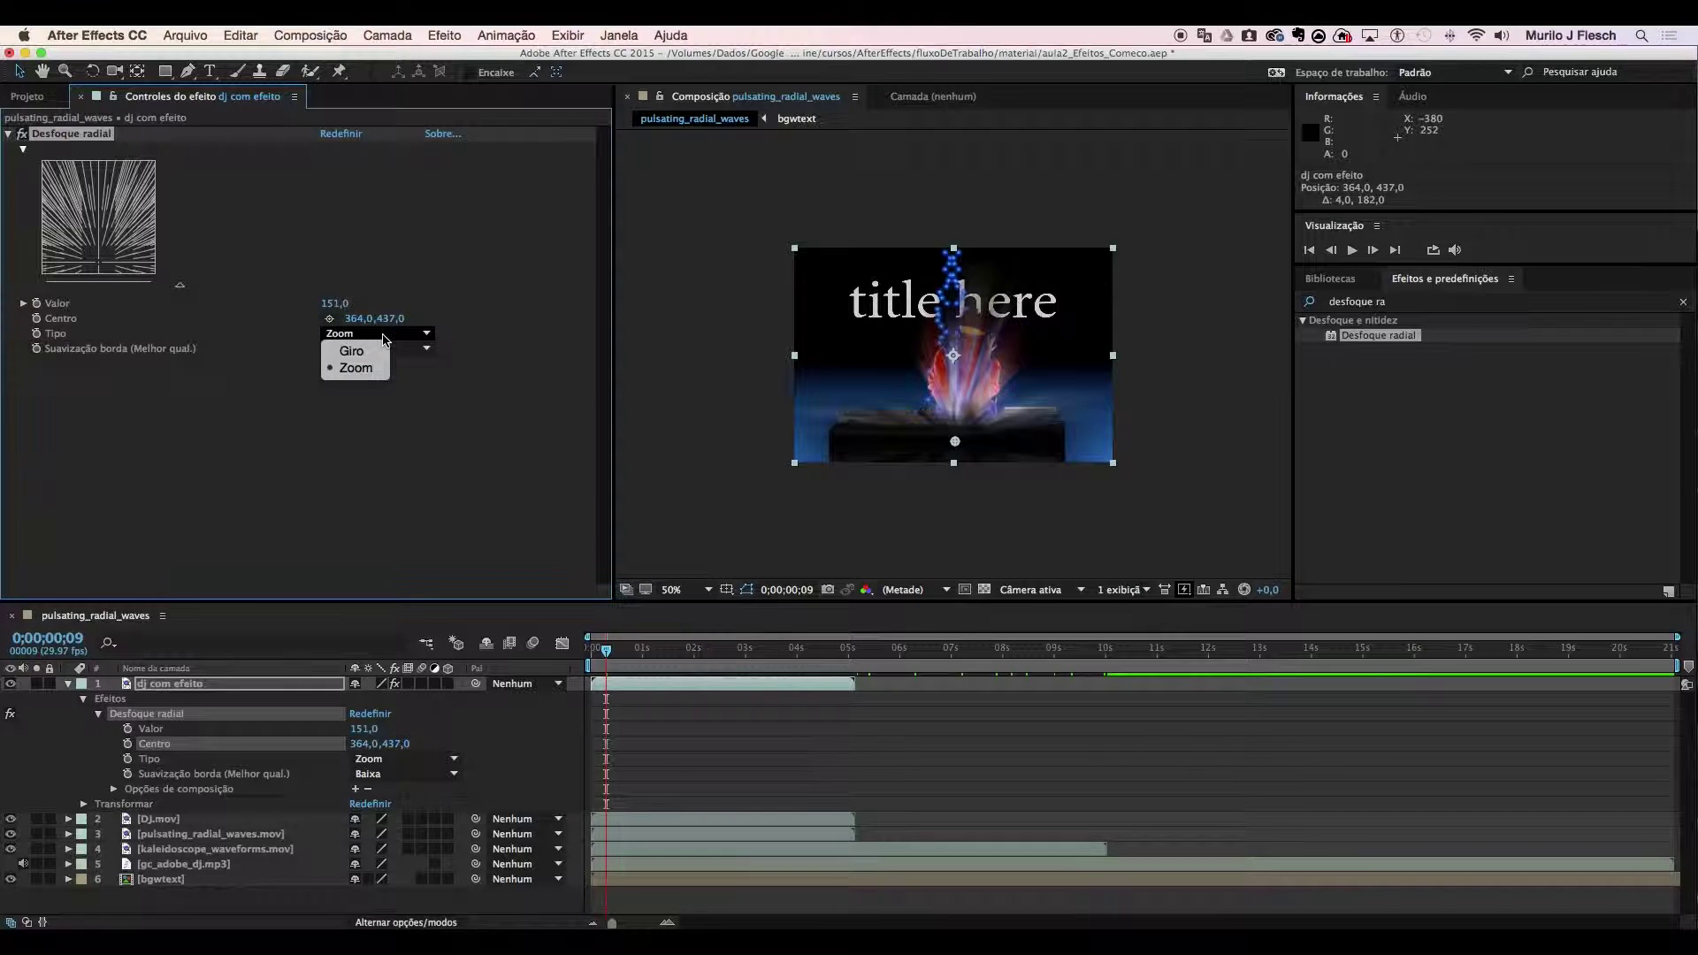
left_click(353, 368)
left_click(324, 303)
type("160")
key("Return")
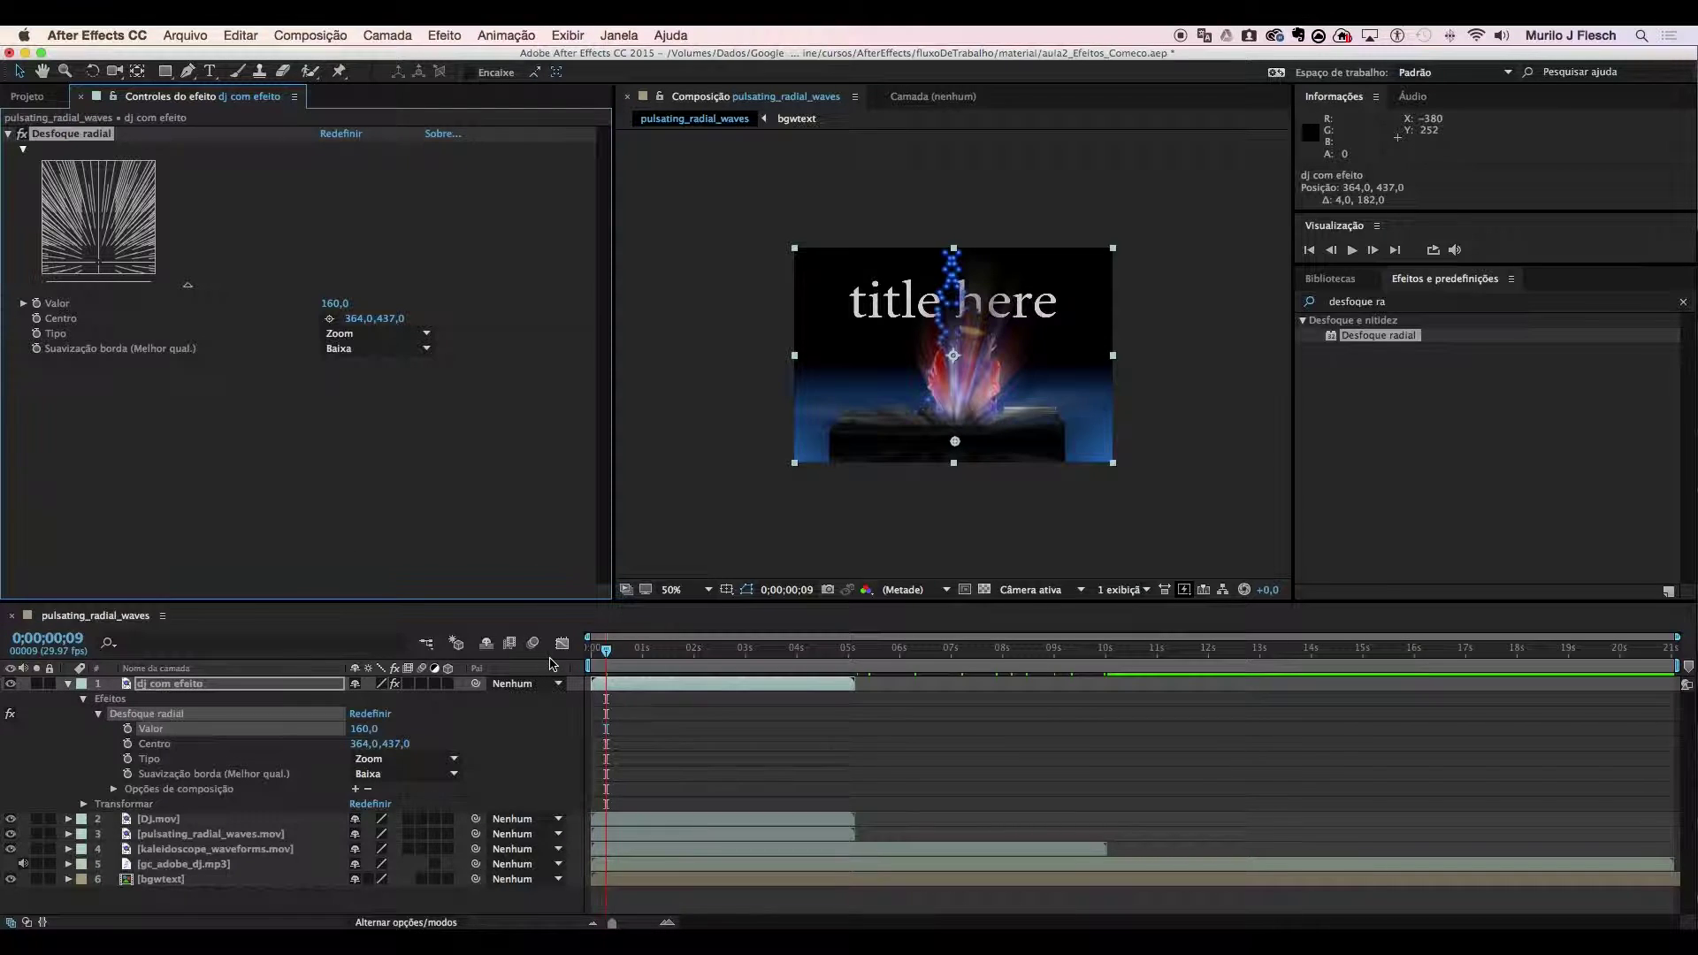
left_click_drag(607, 654, 808, 712)
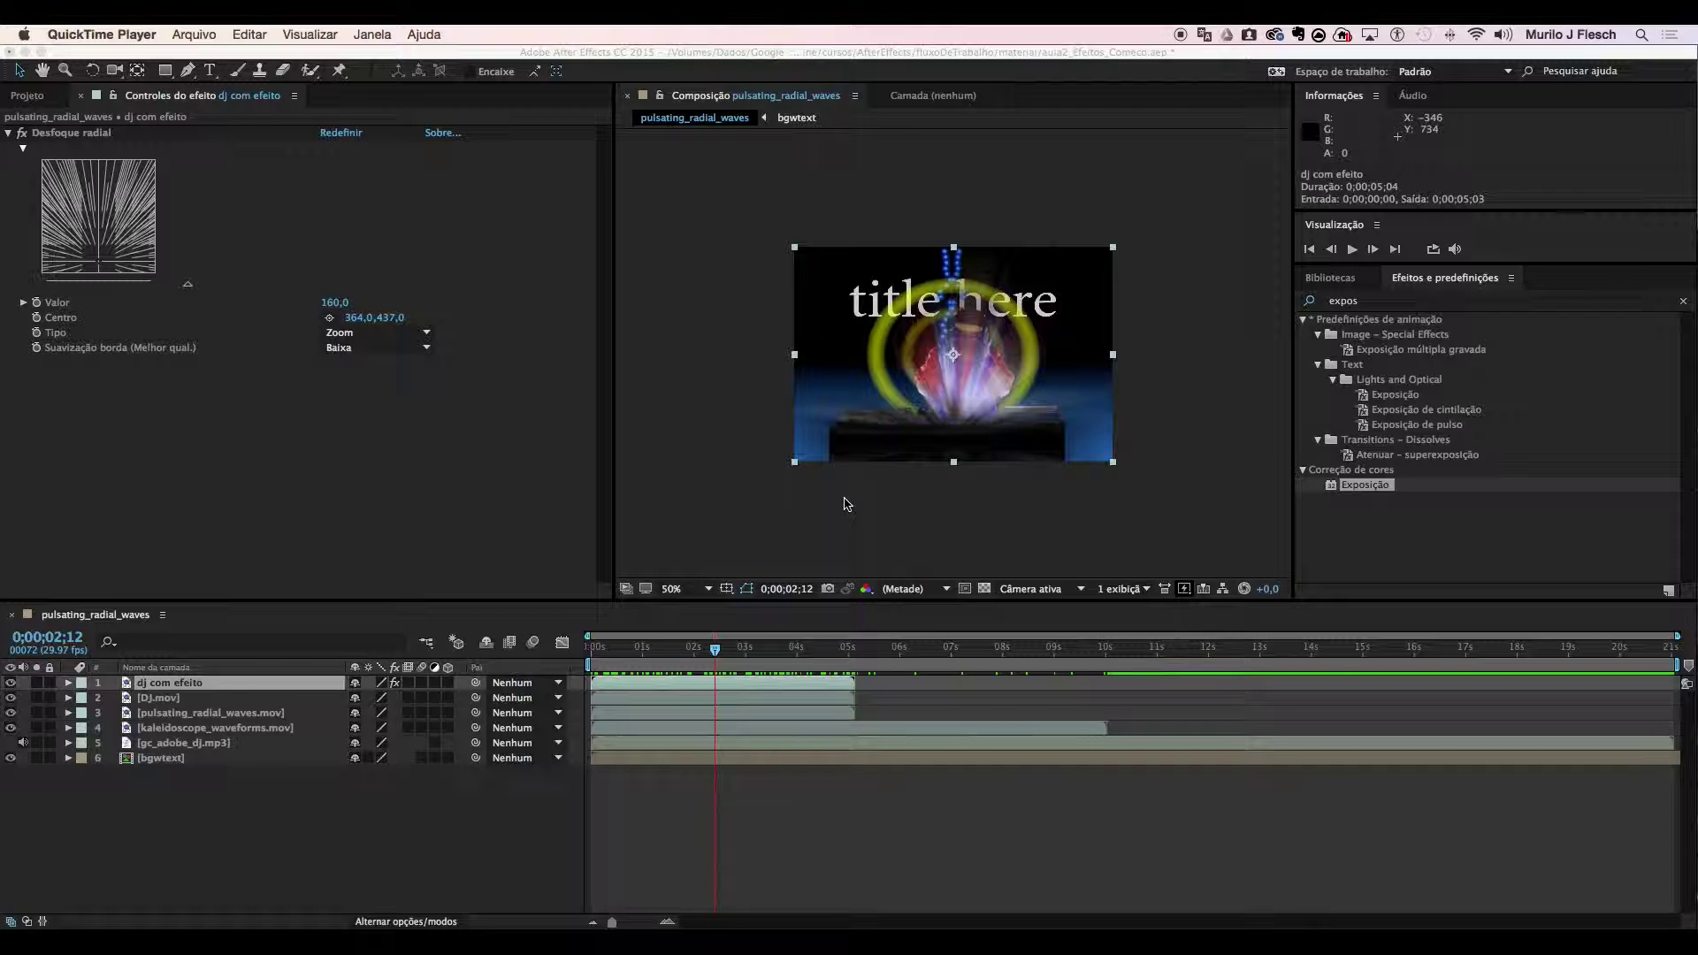
Apply the Correção de cores effect Exposição to the "dj com efeito" layer and collapse the Desfoque radial settings, leaving Exposição expanded
left_click(439, 515)
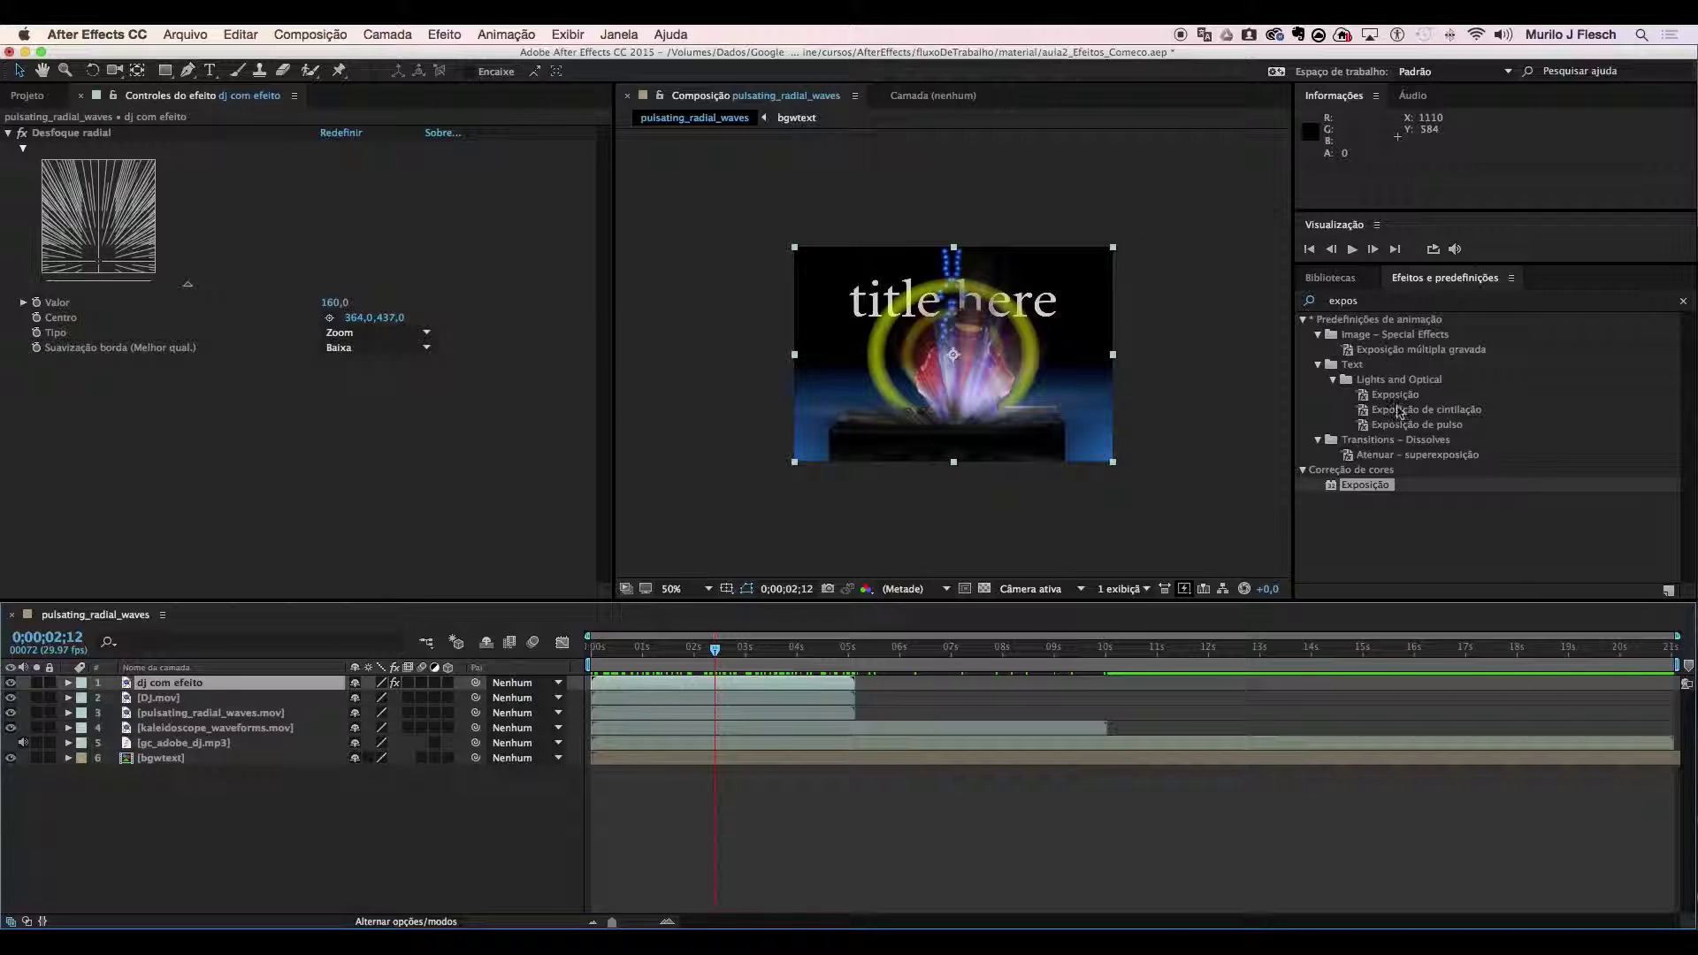
left_click_drag(1364, 492, 165, 689)
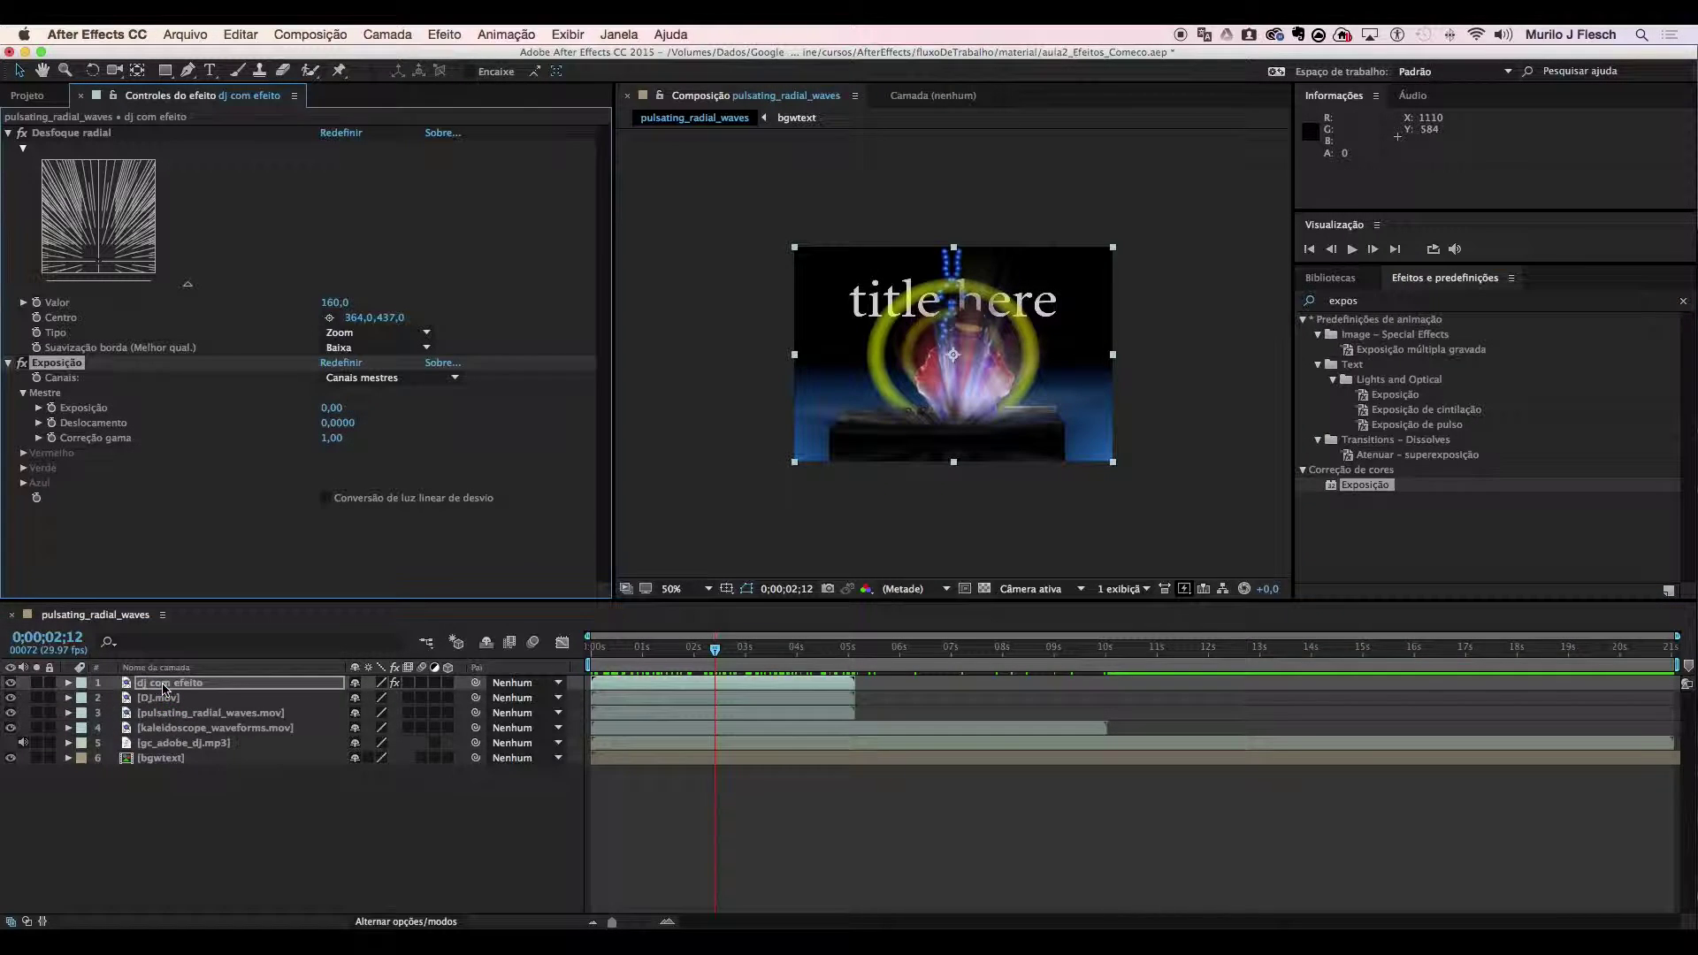
left_click(8, 133)
left_click(8, 147)
left_click(113, 179)
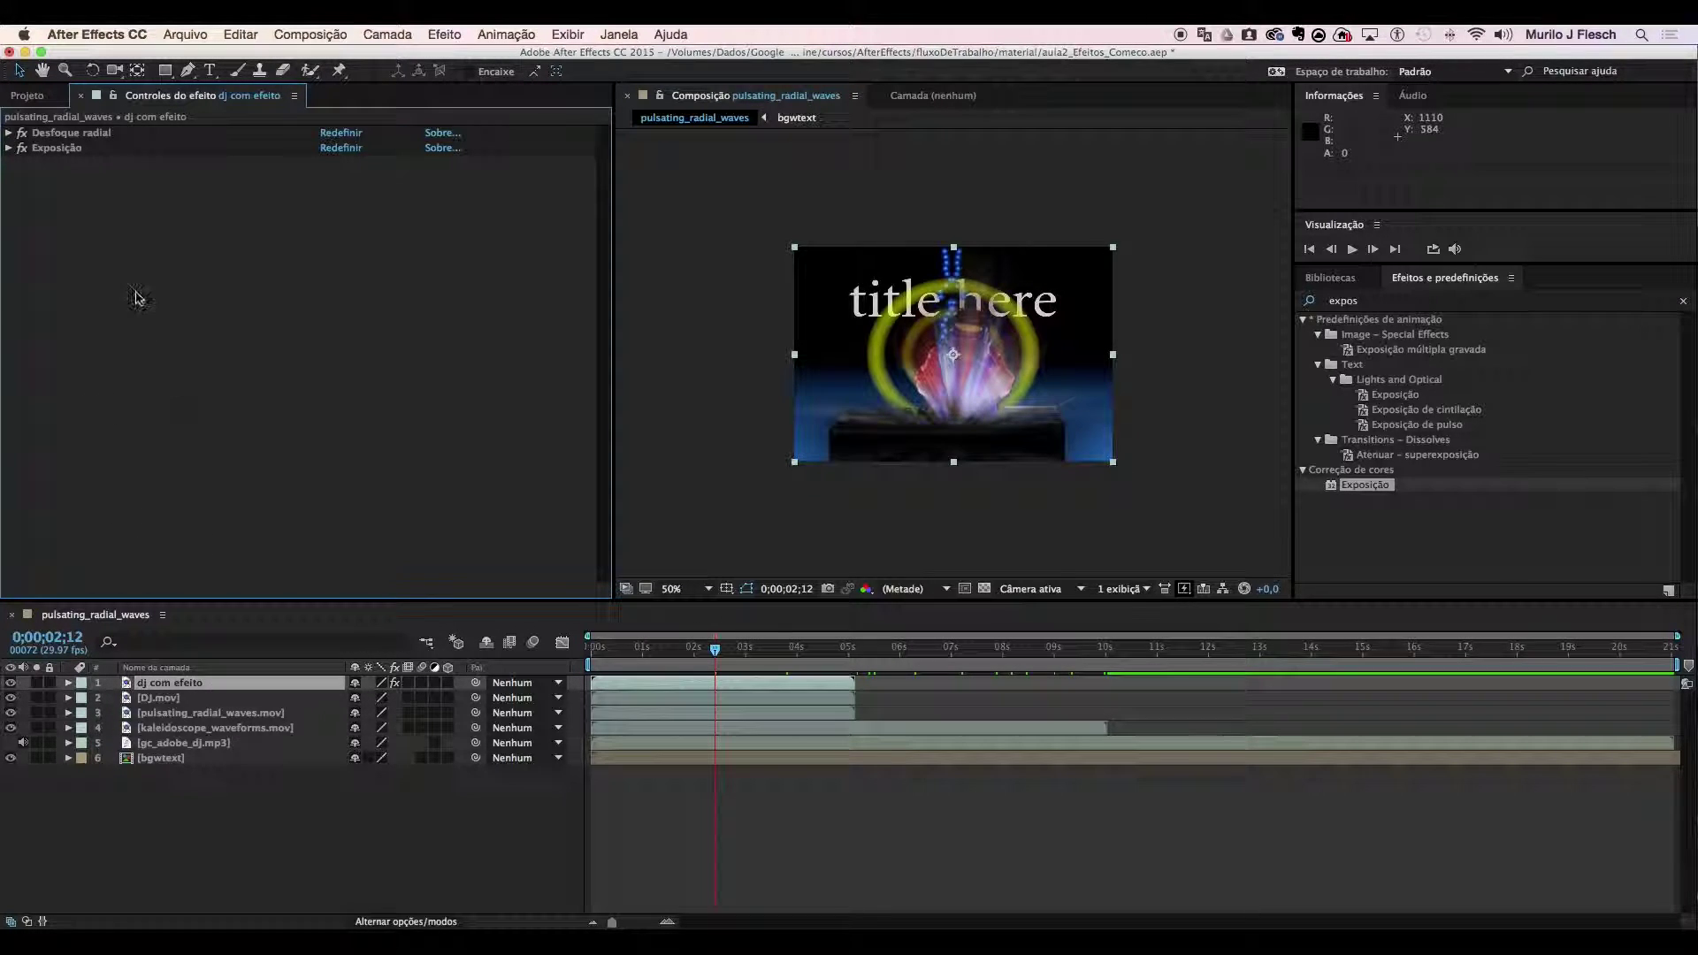
left_click(9, 149)
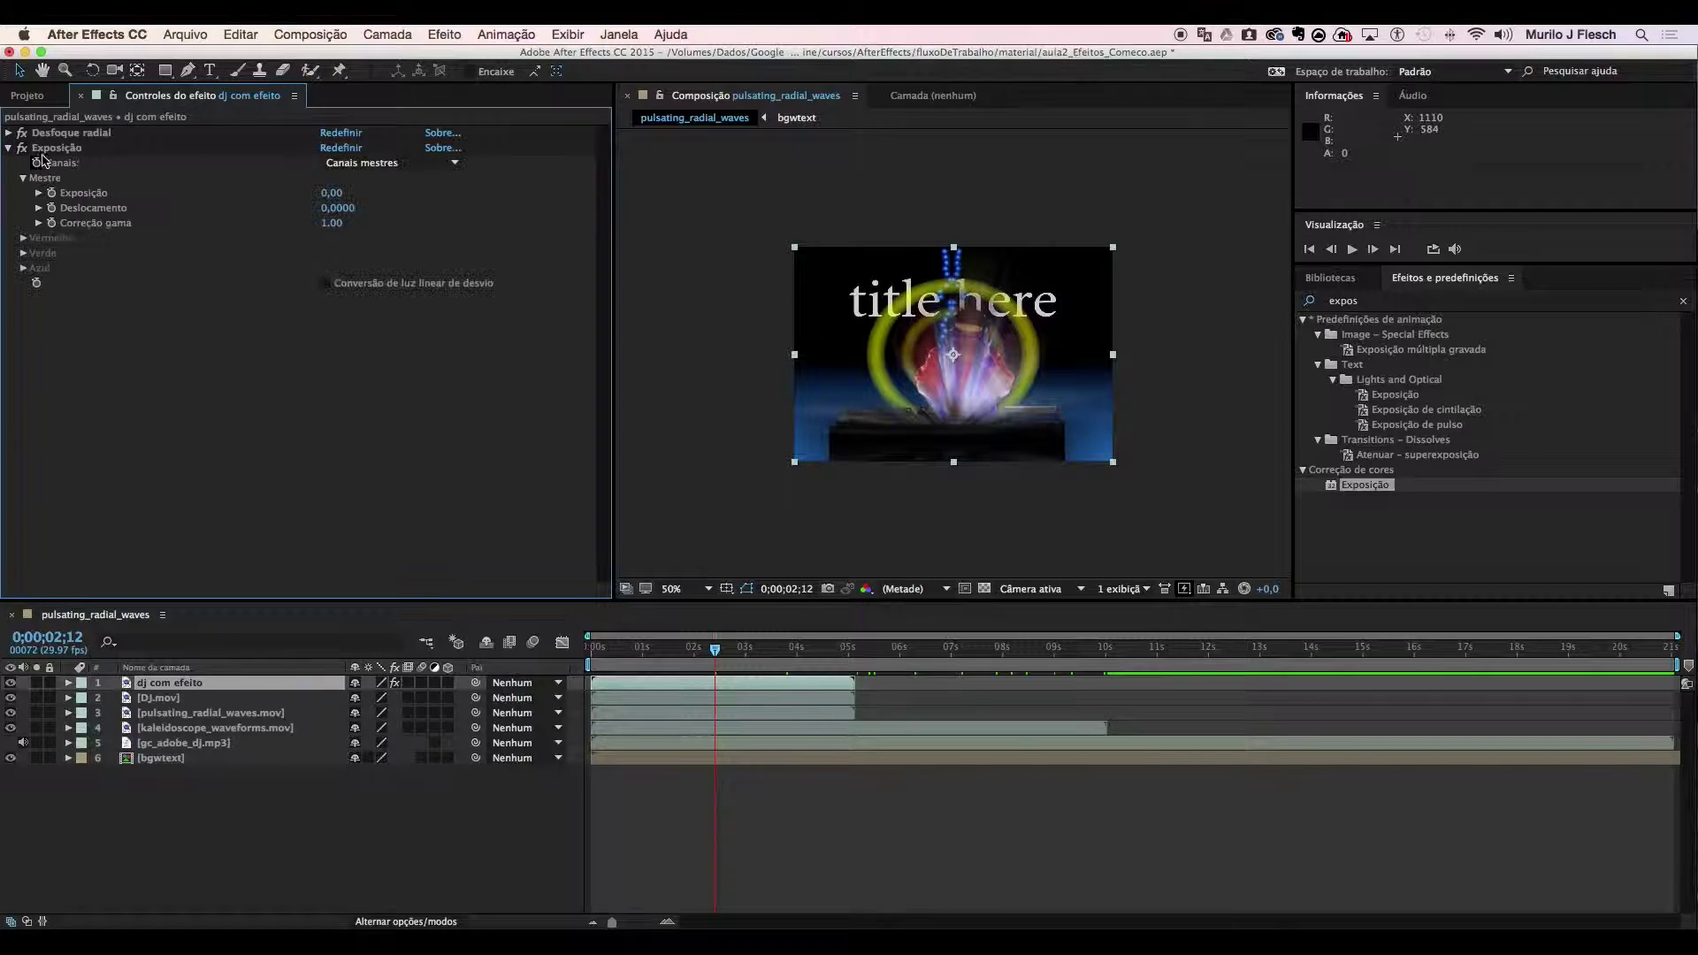
left_click(95, 152)
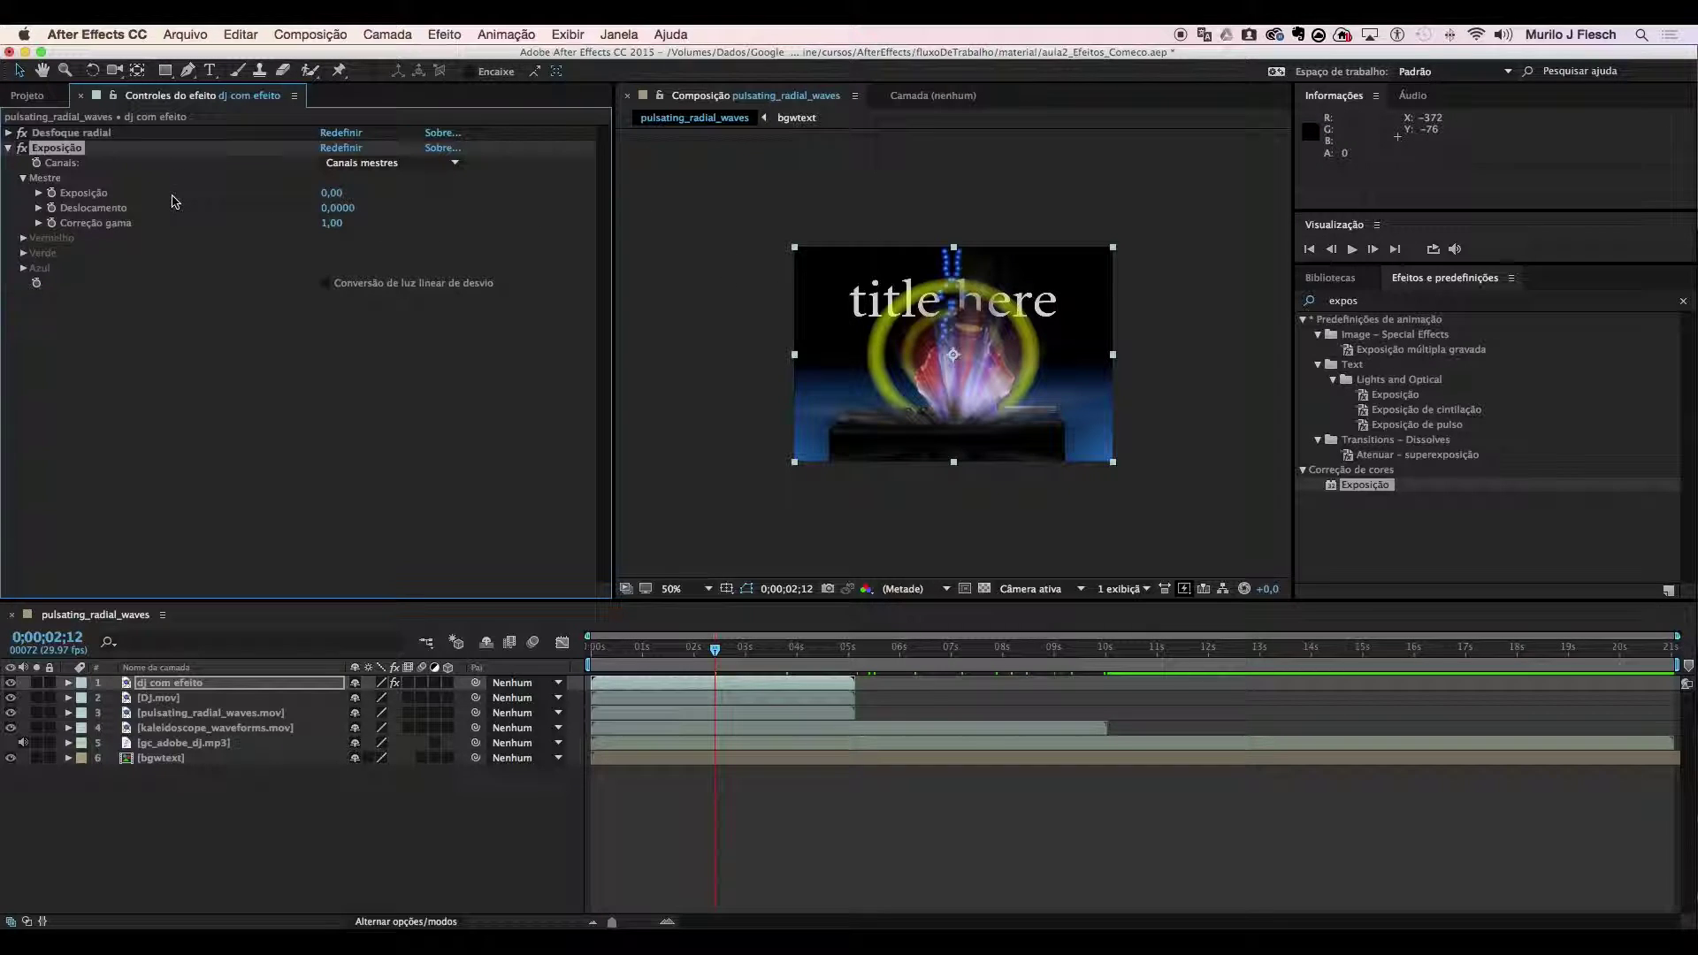
Set the master Exposição value to 1,61 and preview the brightened DJ along the timeline
left_click_drag(332, 194, 348, 80)
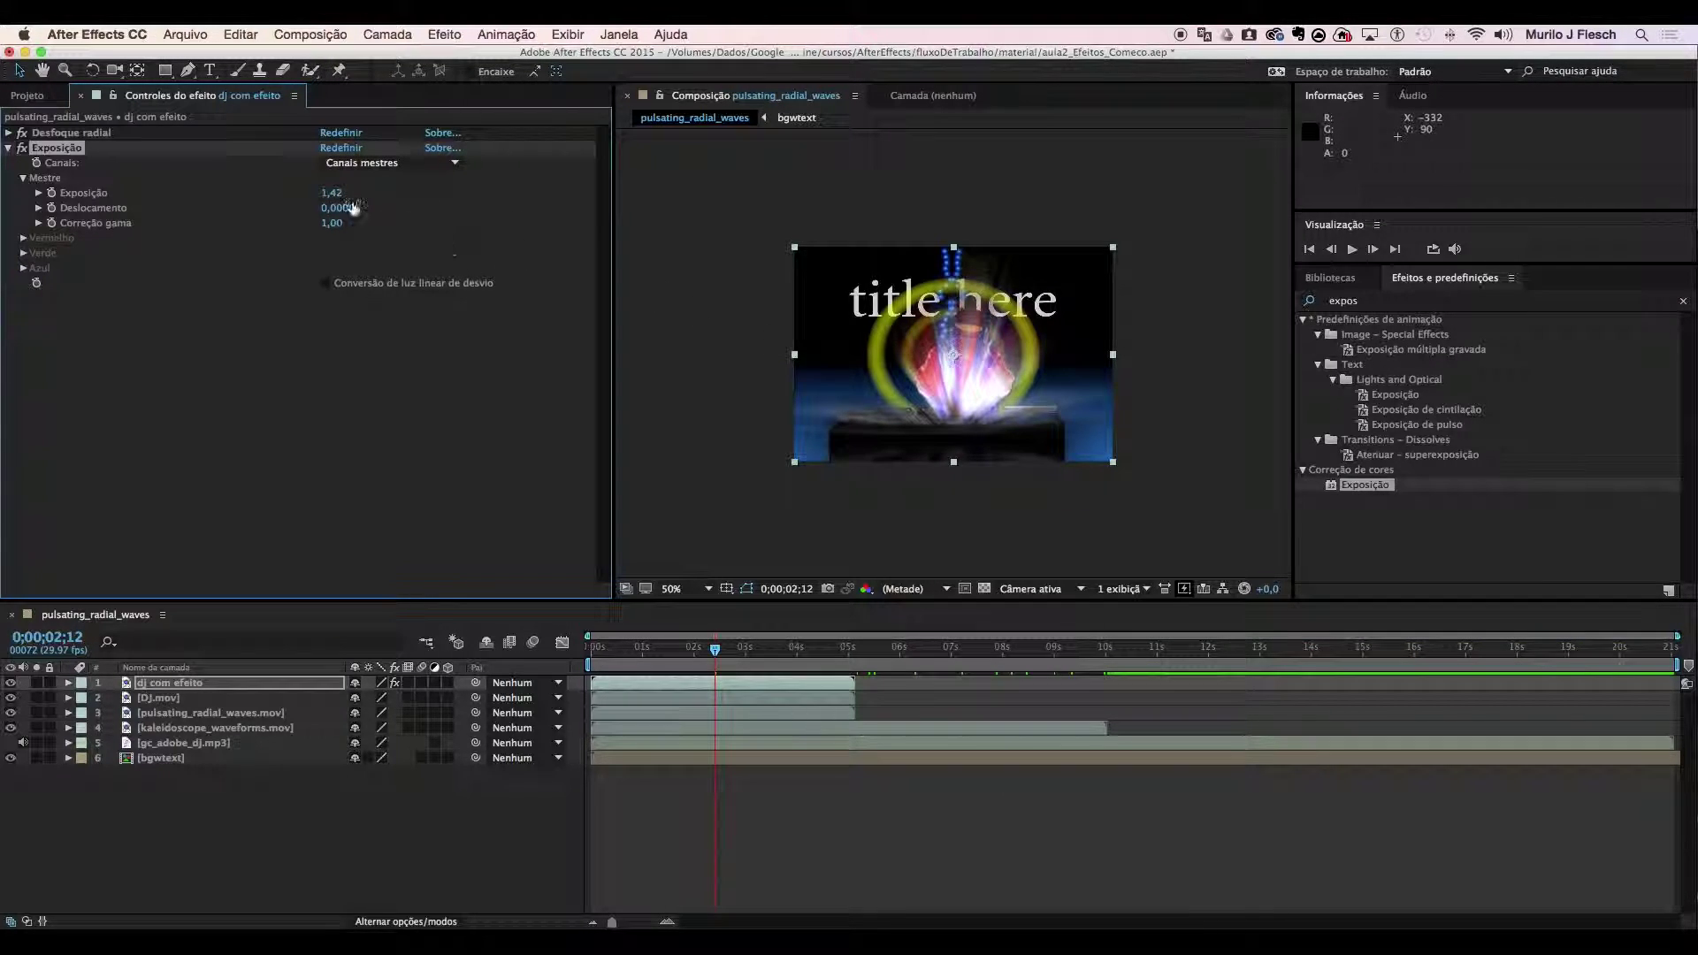
left_click_drag(335, 195, 334, 175)
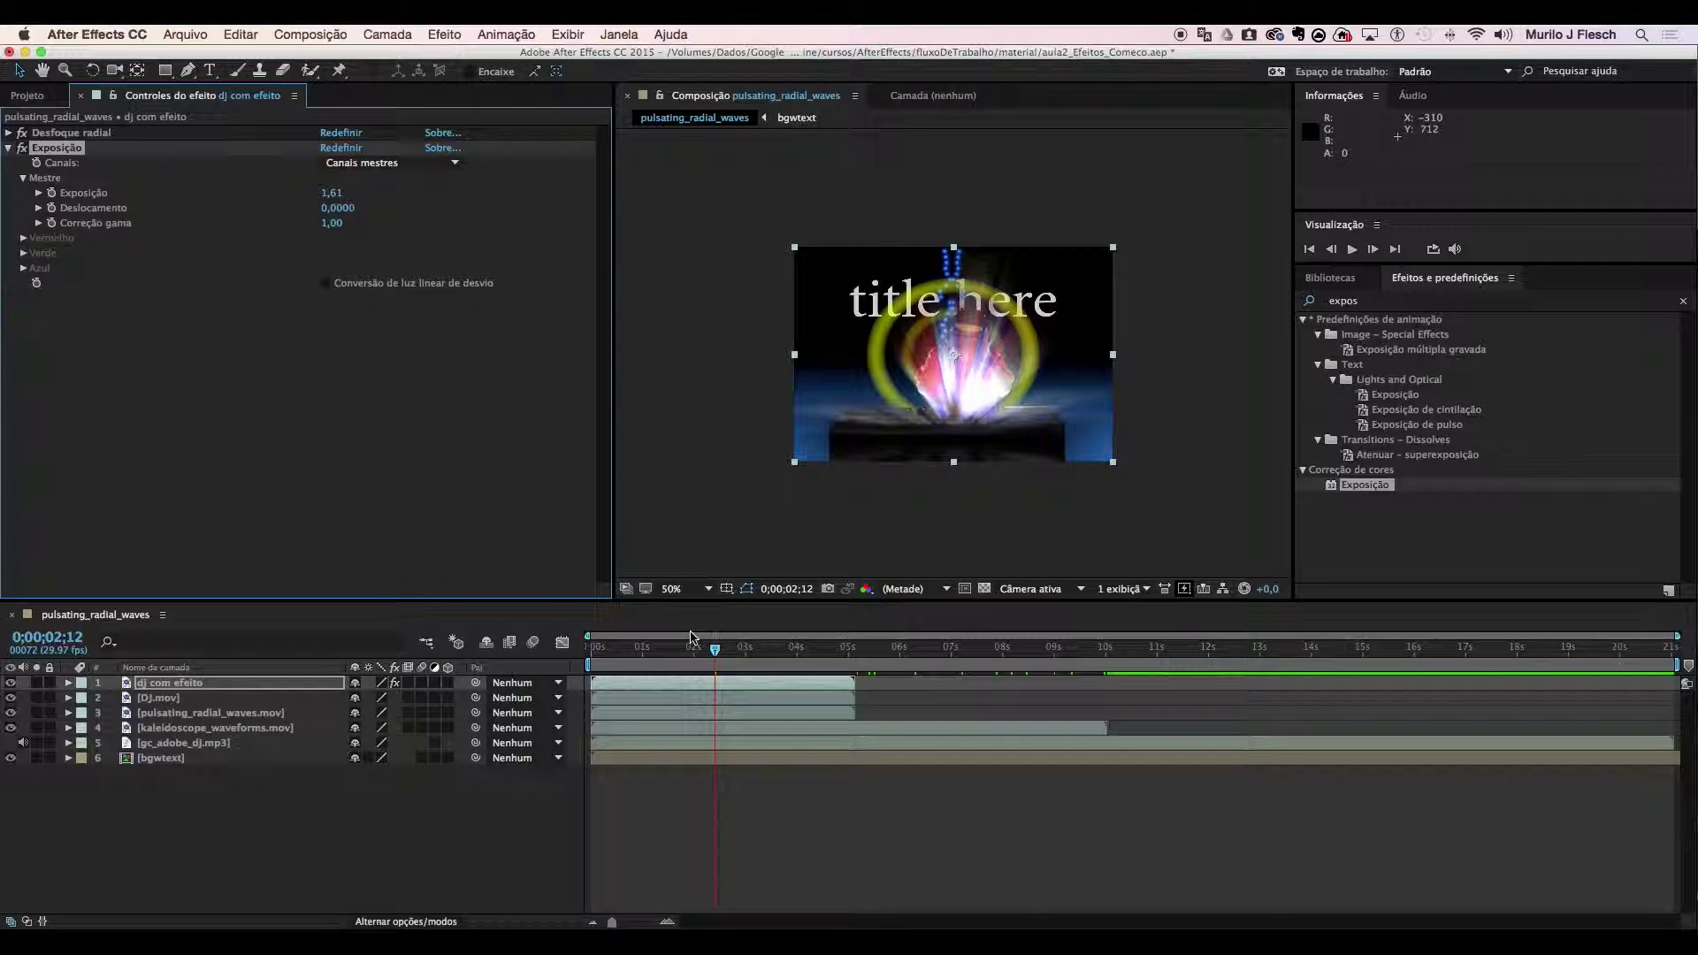
left_click_drag(716, 652, 827, 710)
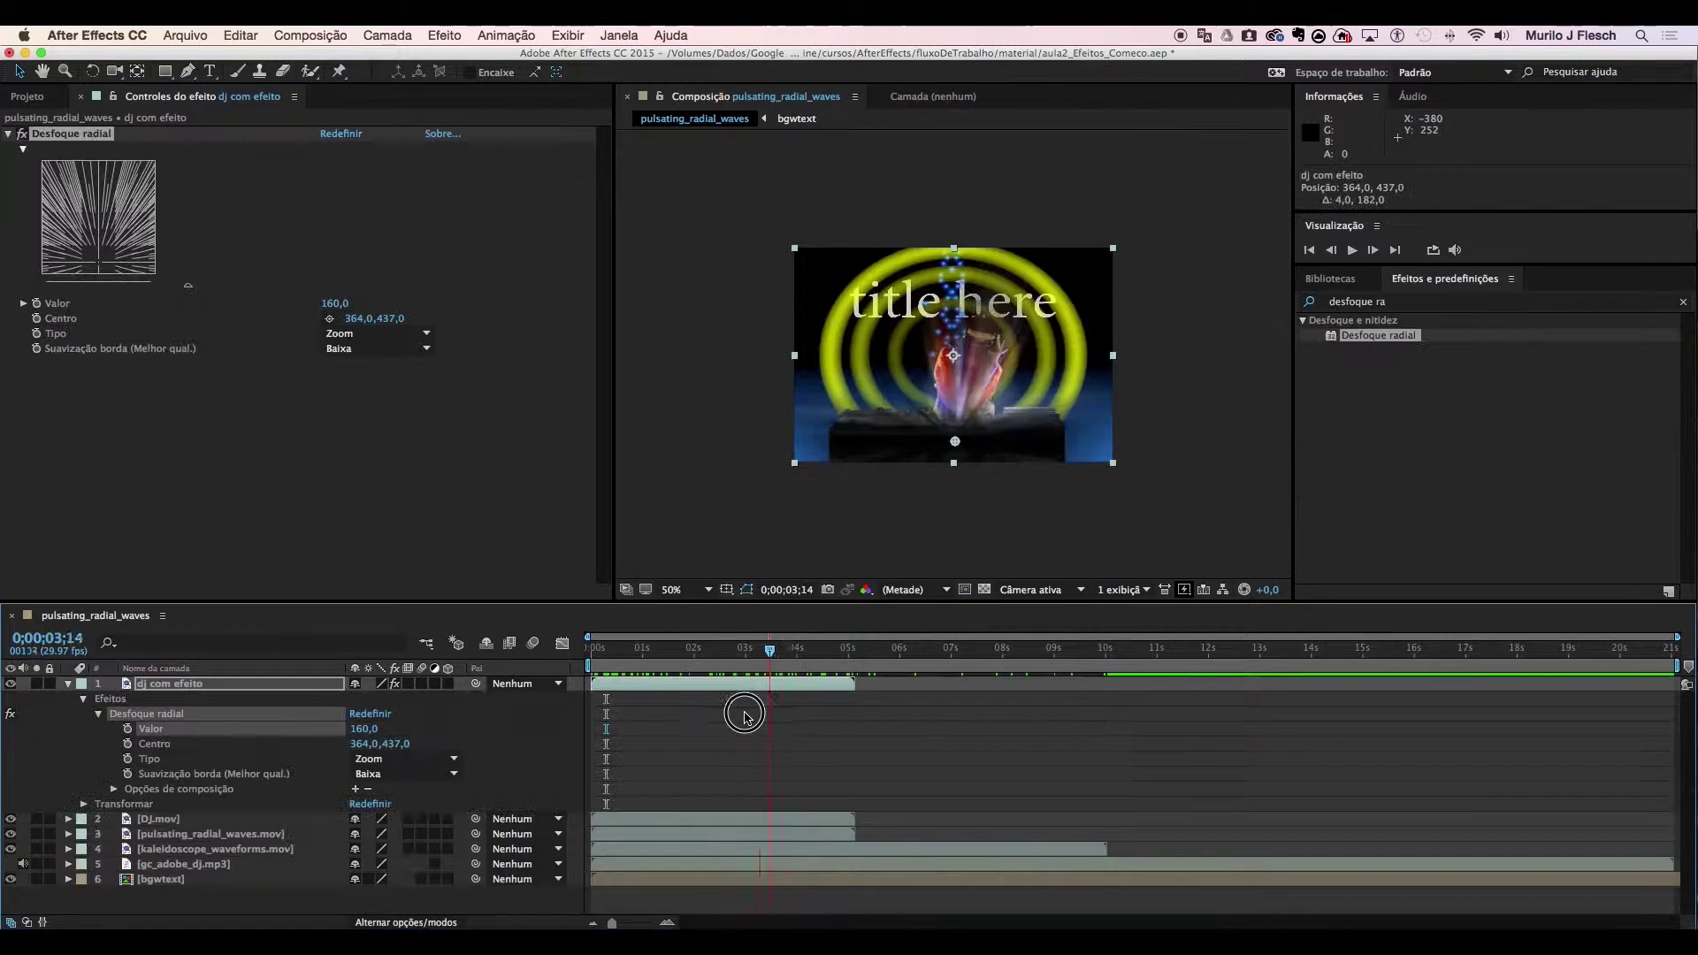
Move the current time to 0;00;05;02, then collapse the "dj com efeito" layer's properties and select the layer
left_click_drag(742, 709, 854, 710)
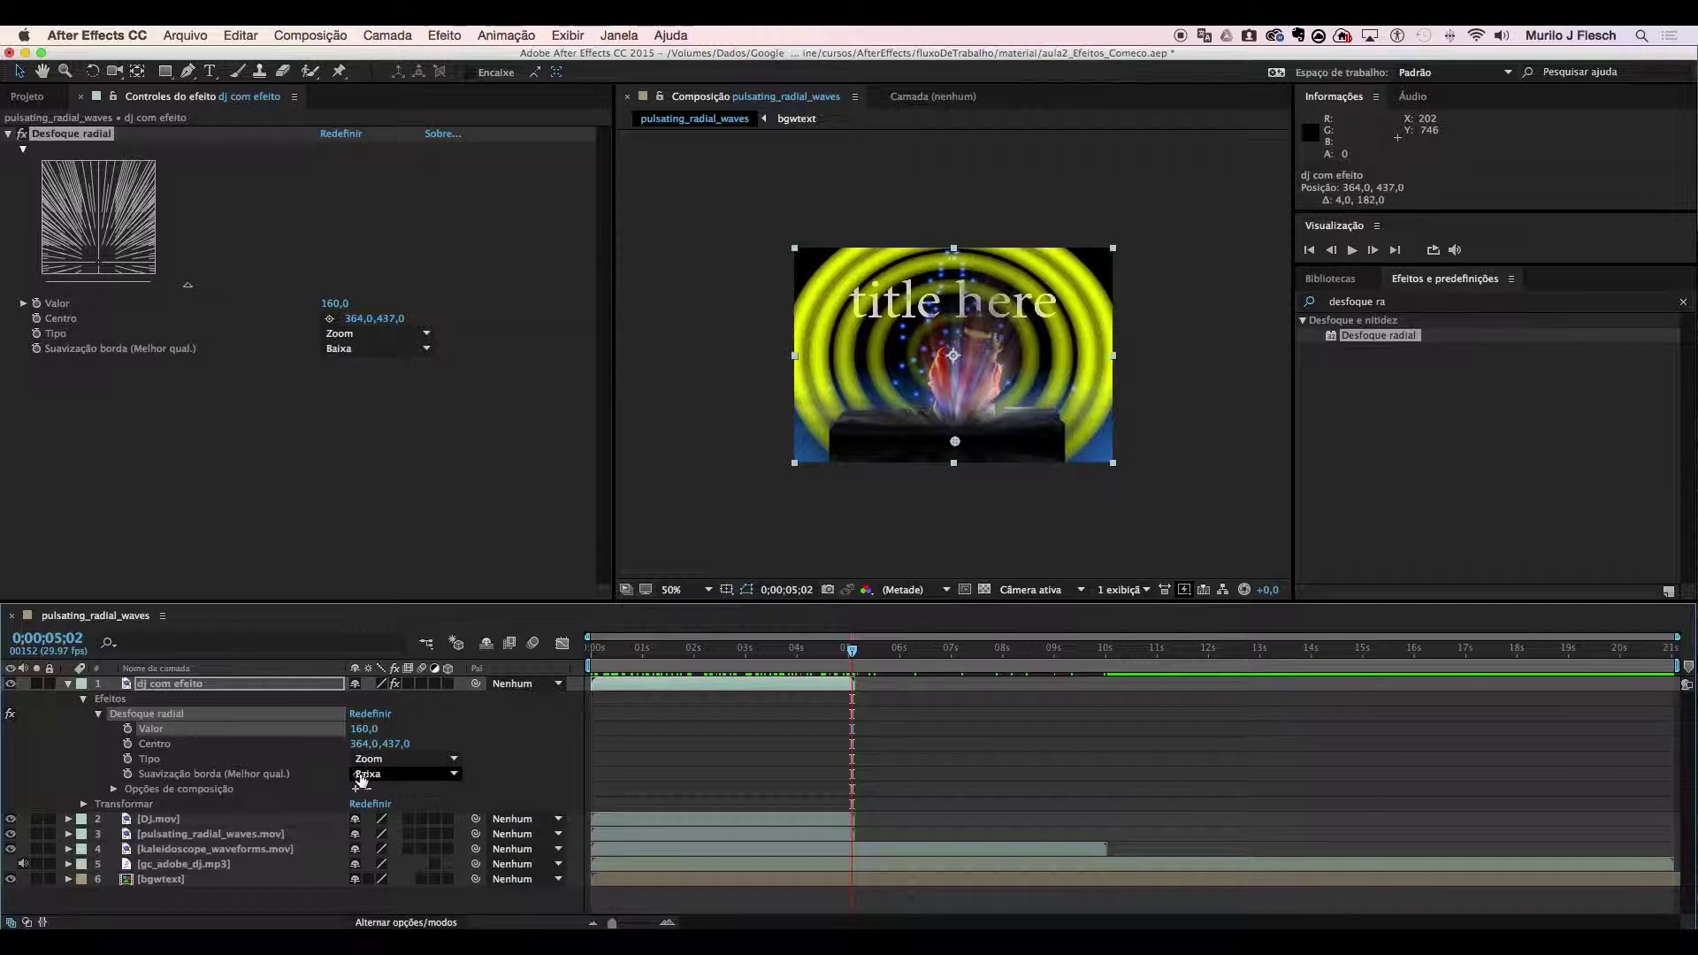
left_click(169, 851)
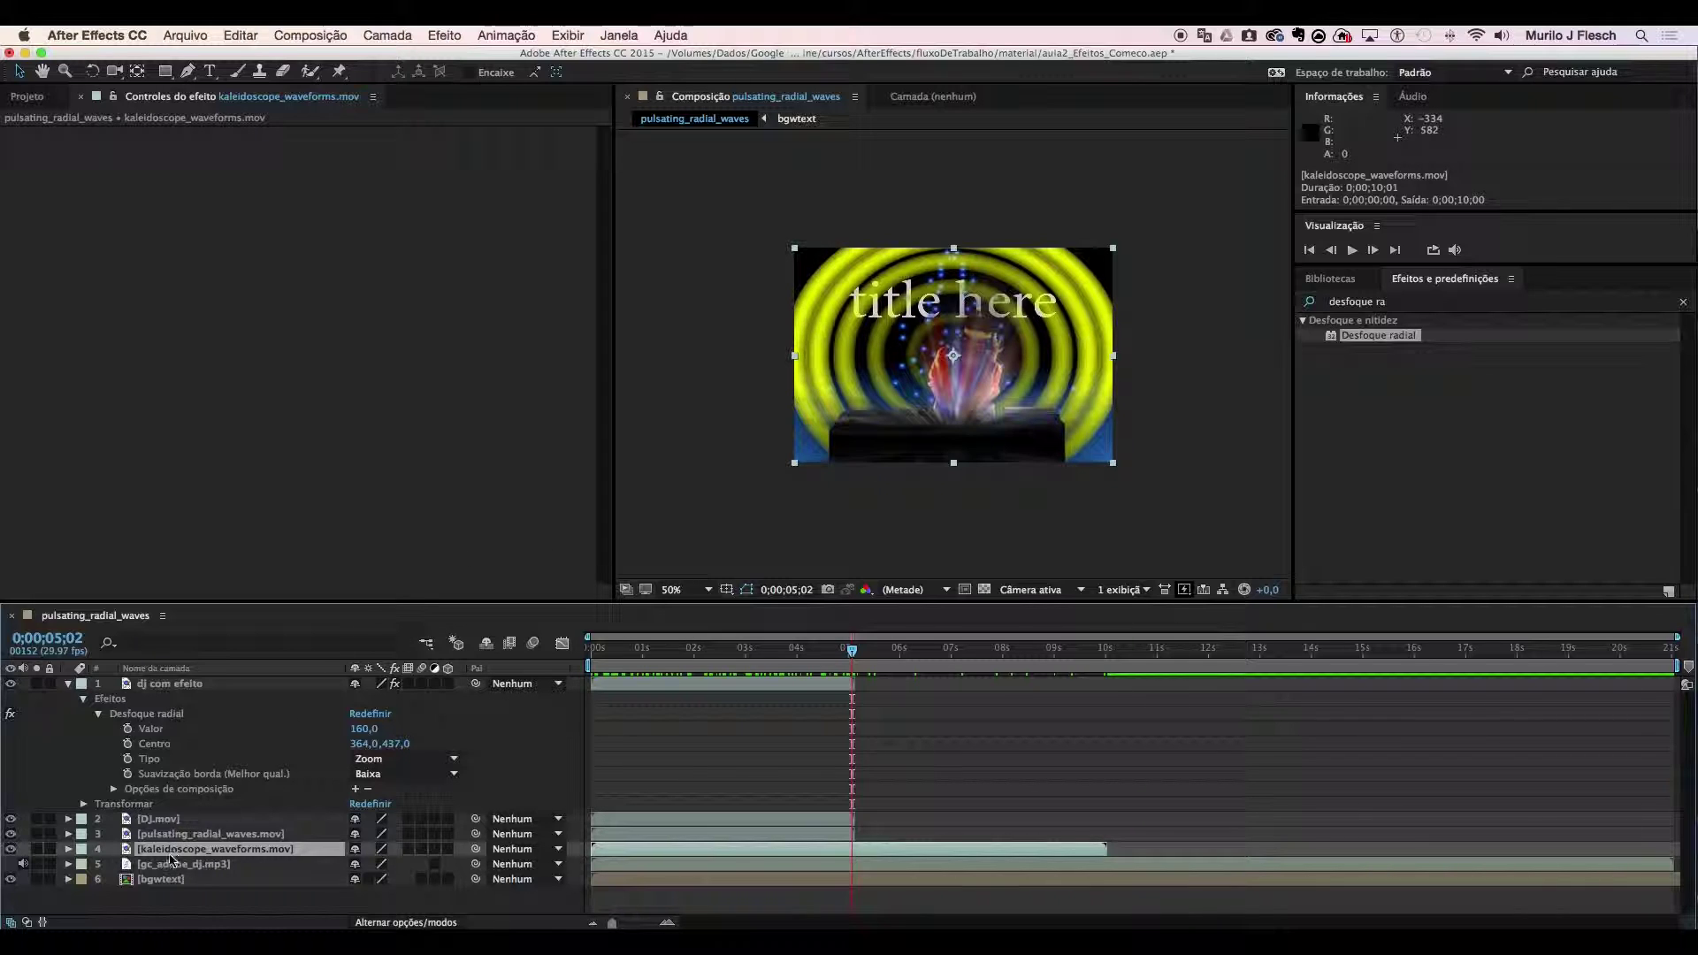
left_click(68, 686)
left_click(150, 688)
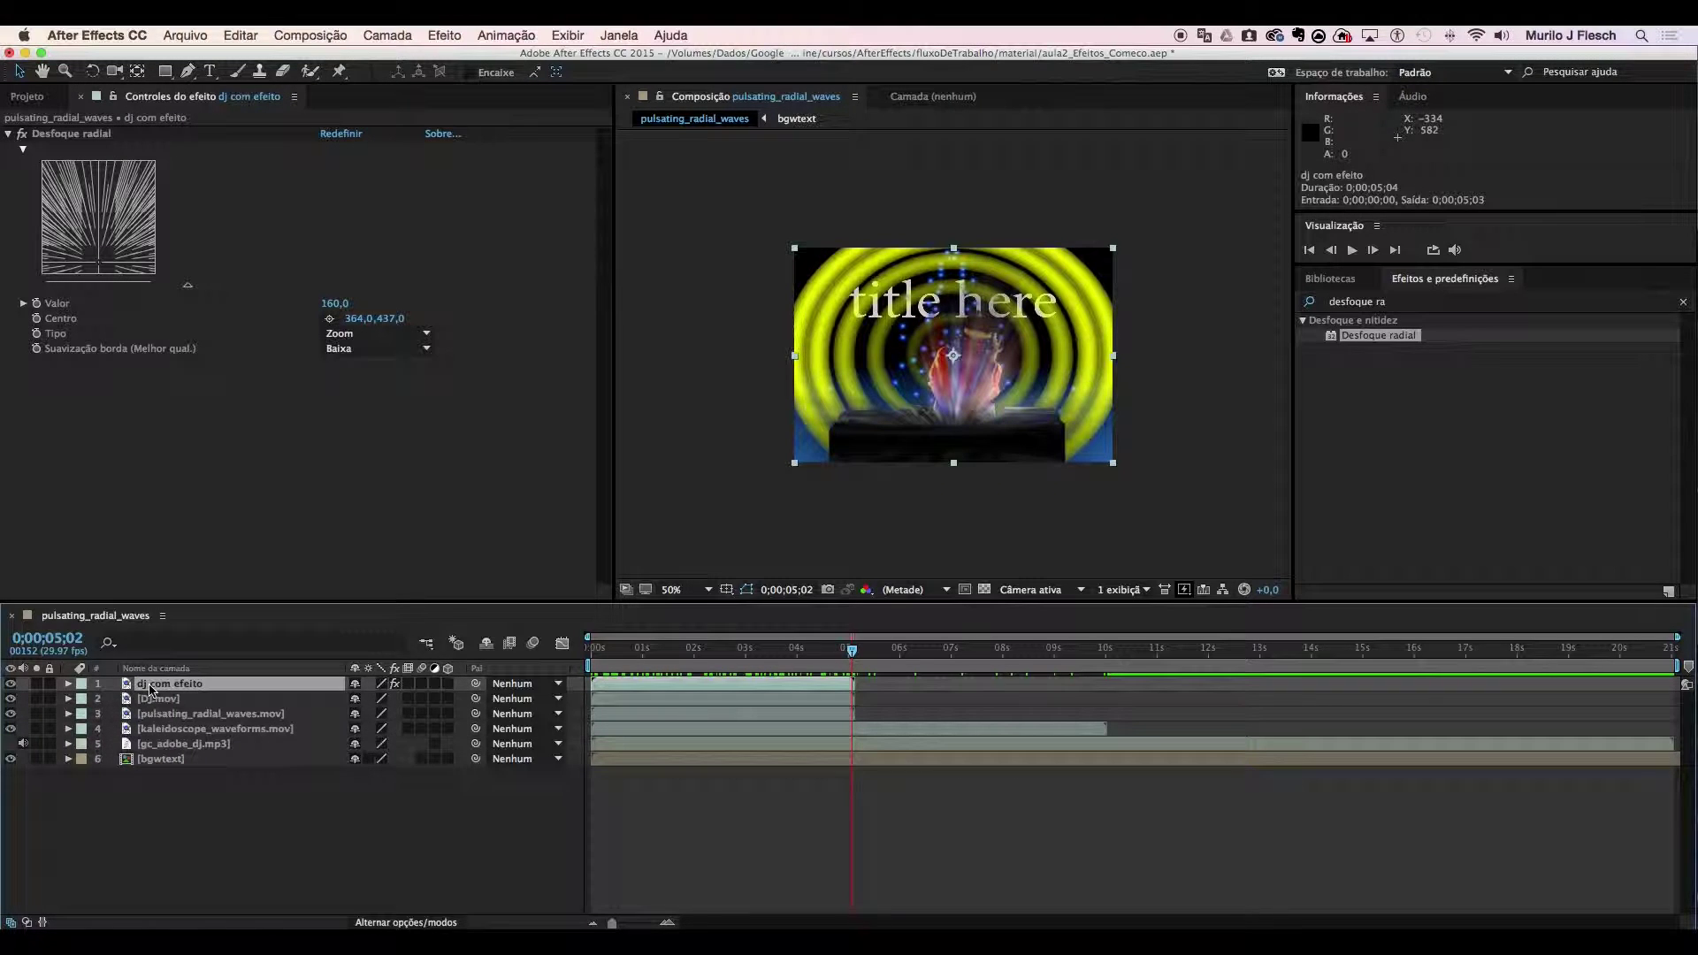
Duplicate the kaleidoscope_waveforms.mov layer twice in the pulsating_radial_waves composition
left_click(168, 732)
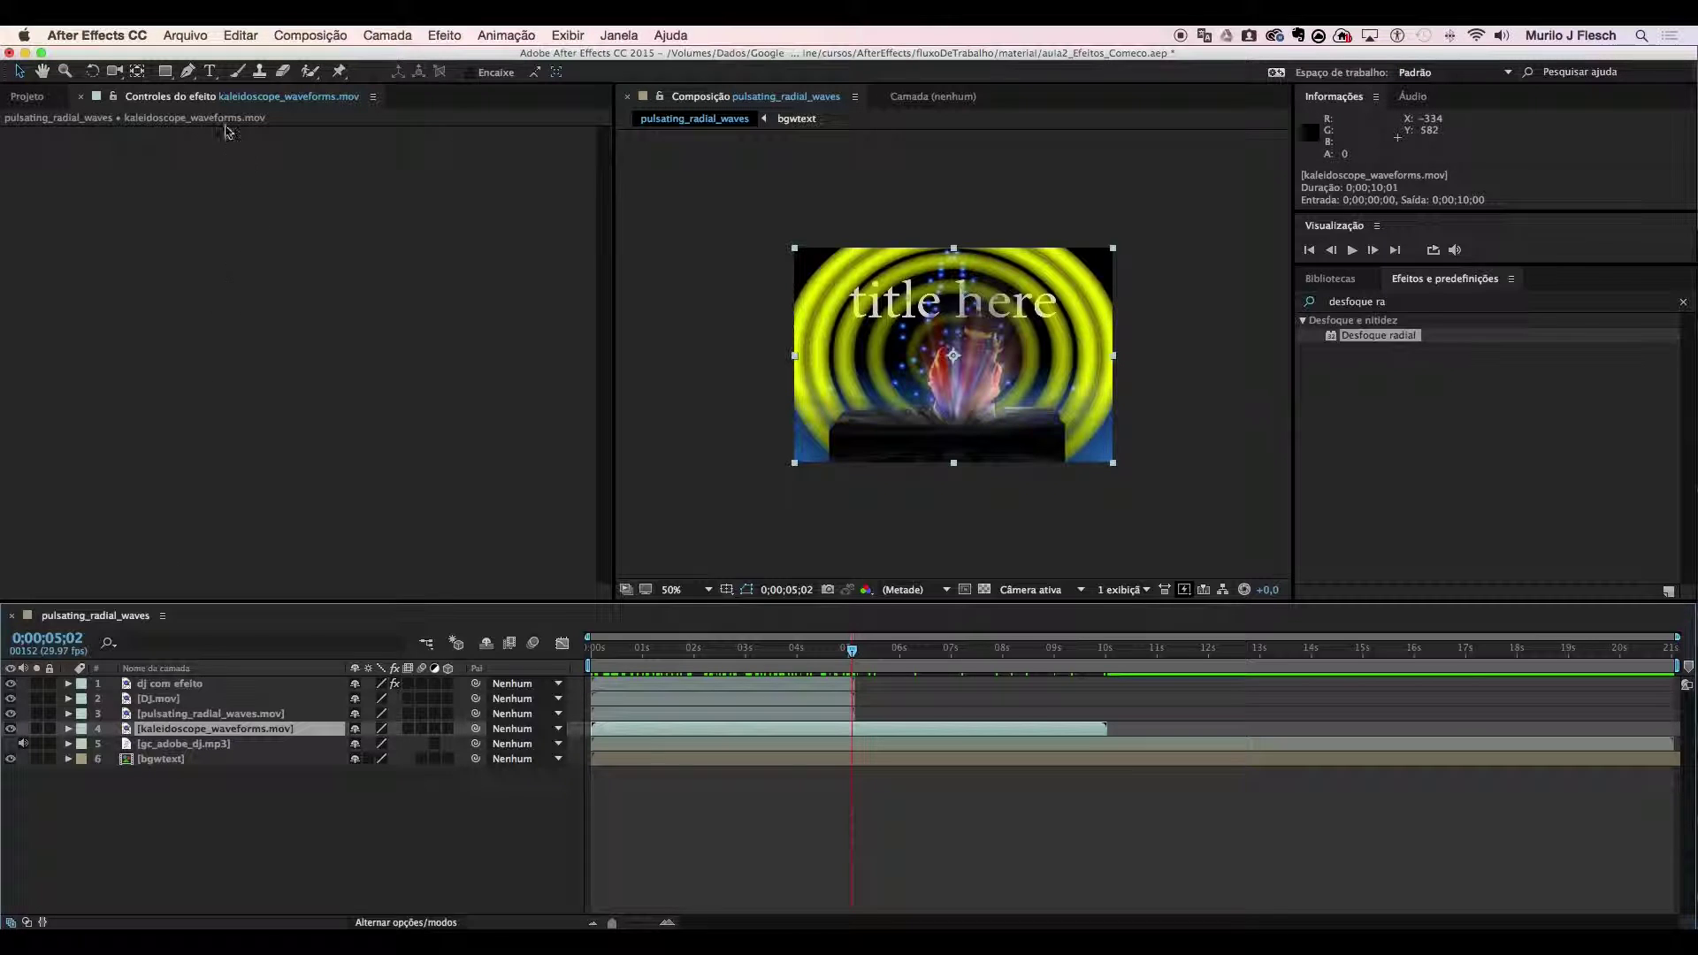
left_click(232, 34)
left_click(276, 247)
left_click(241, 35)
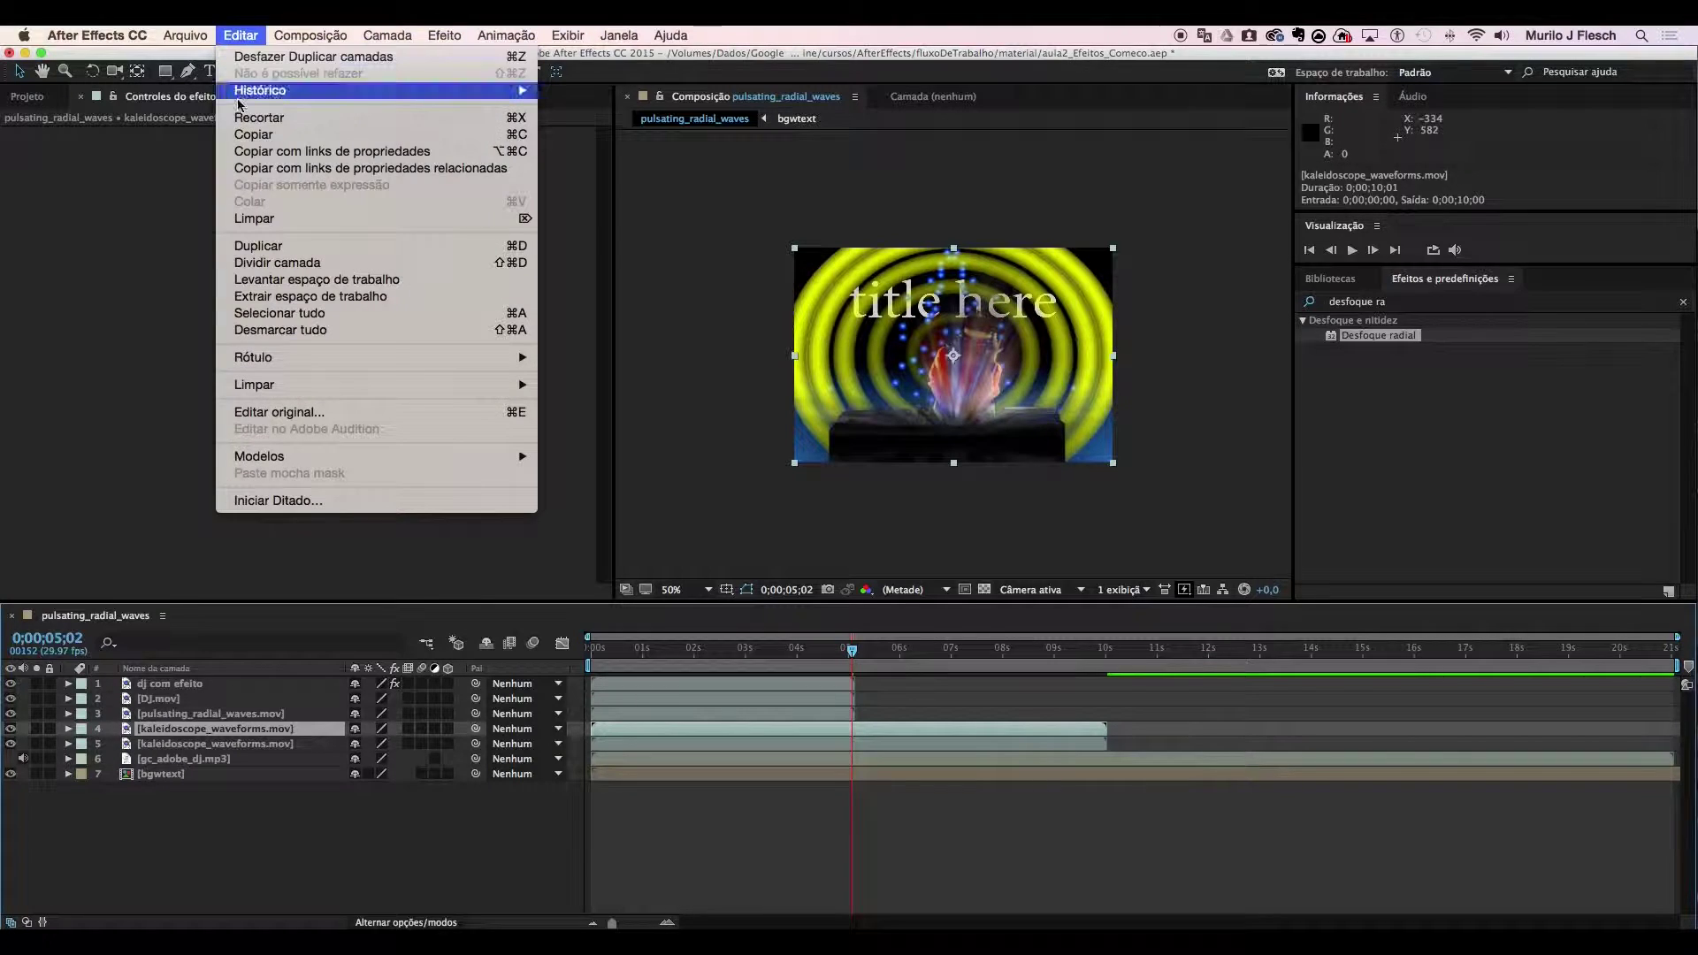
left_click(265, 246)
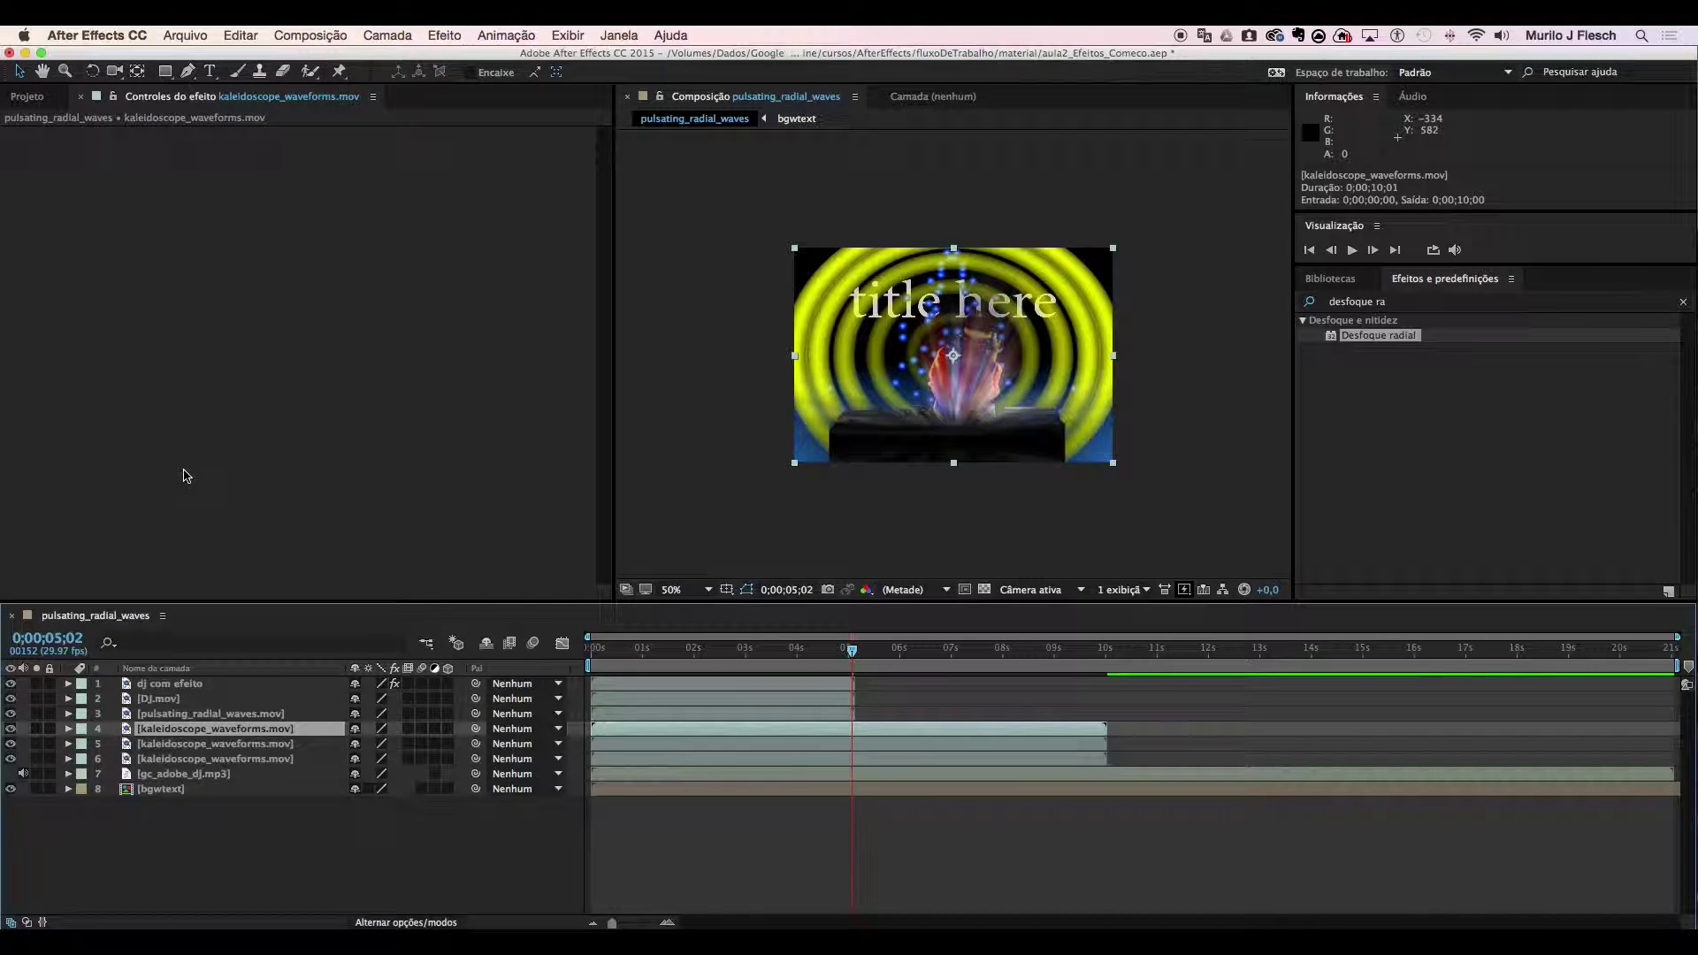
View the uppermost kaleidoscope_waveforms.mov layer on its own, return to the composition and rename that layer "kalendo_esqeurda"
double_click(187, 730)
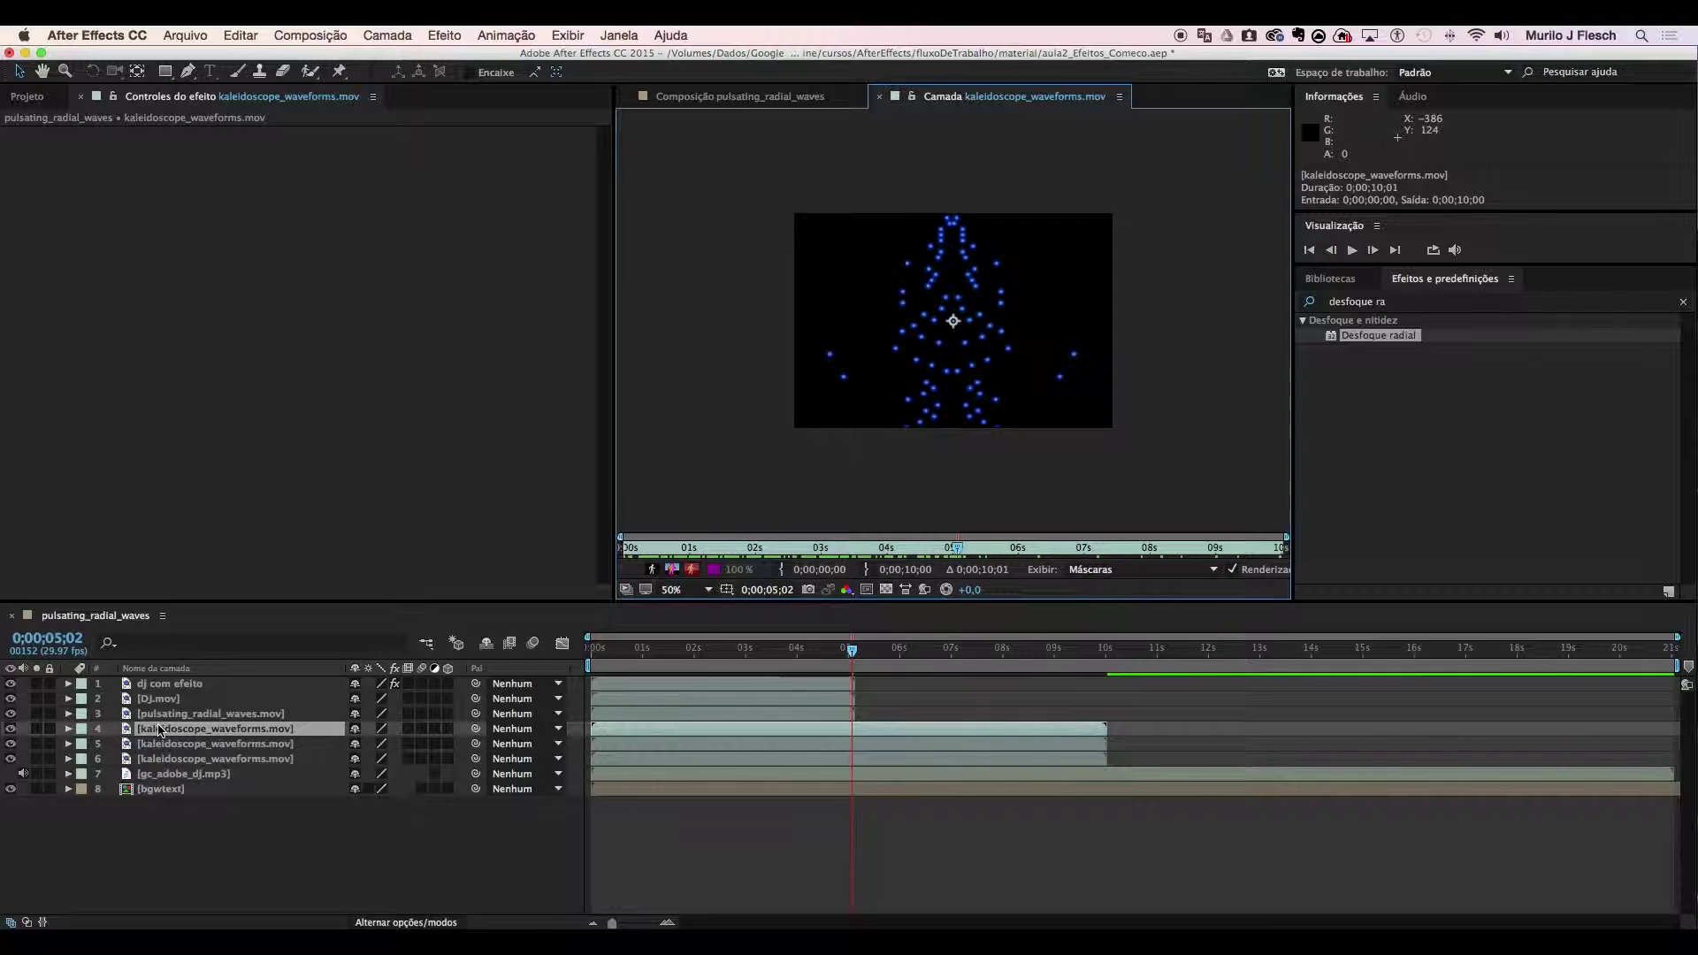
left_click(742, 99)
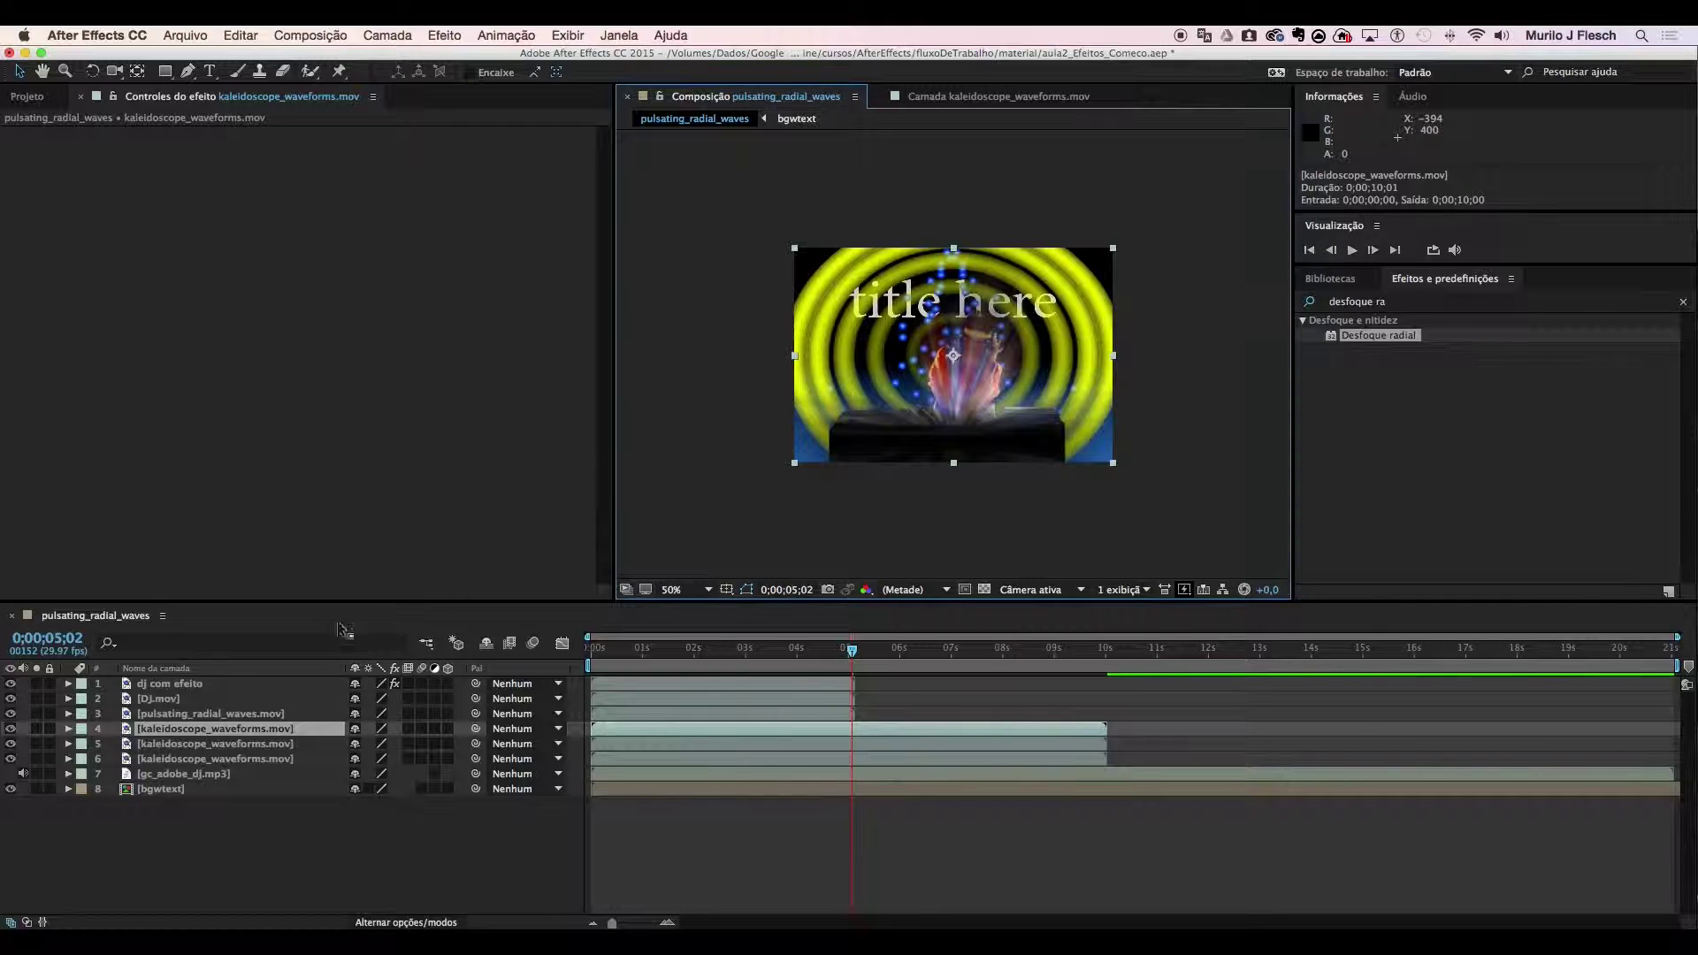
right_click(192, 734)
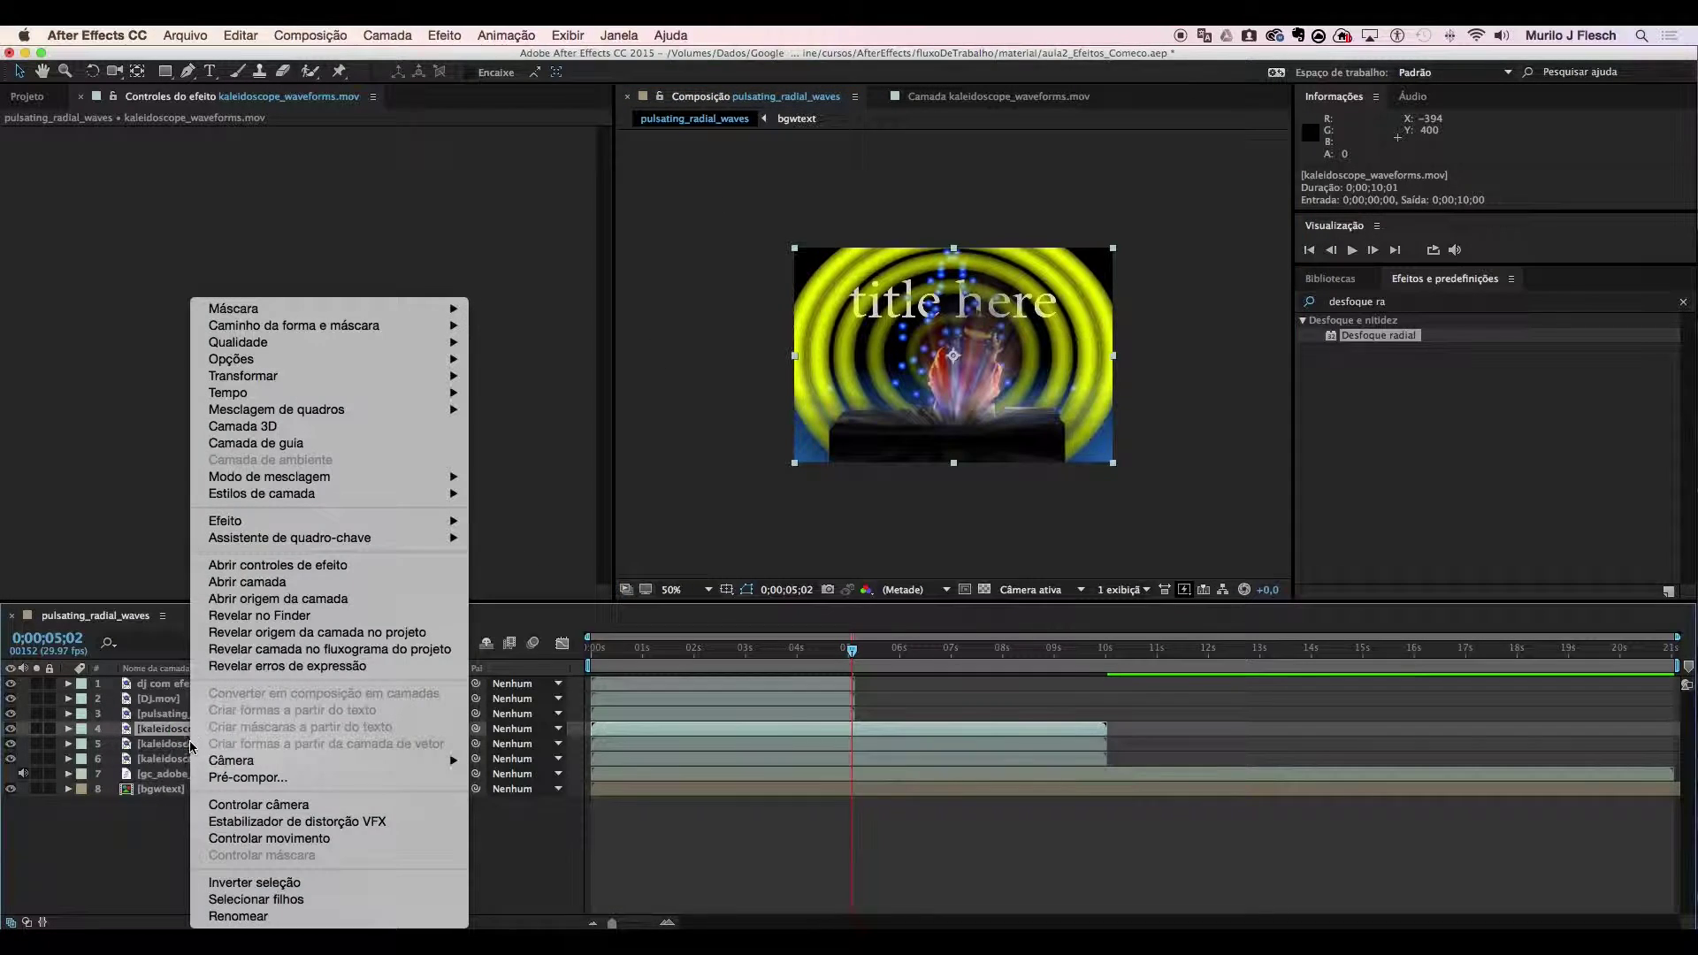
left_click(275, 915)
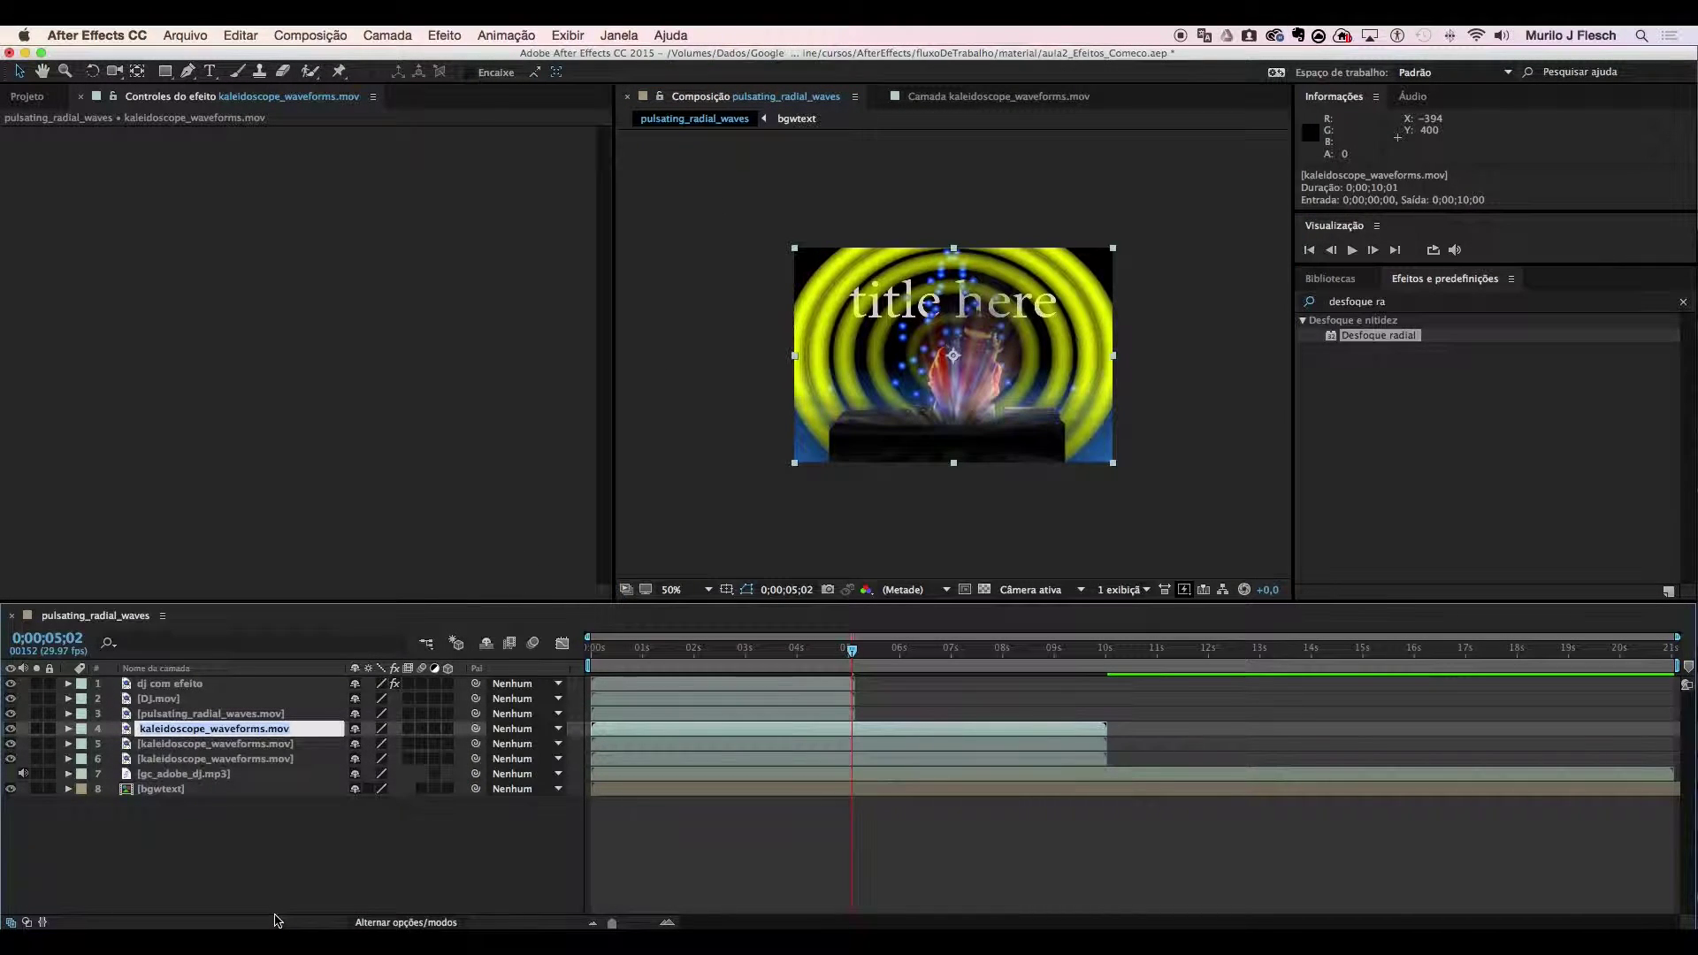
type("kalendo_esqeurda")
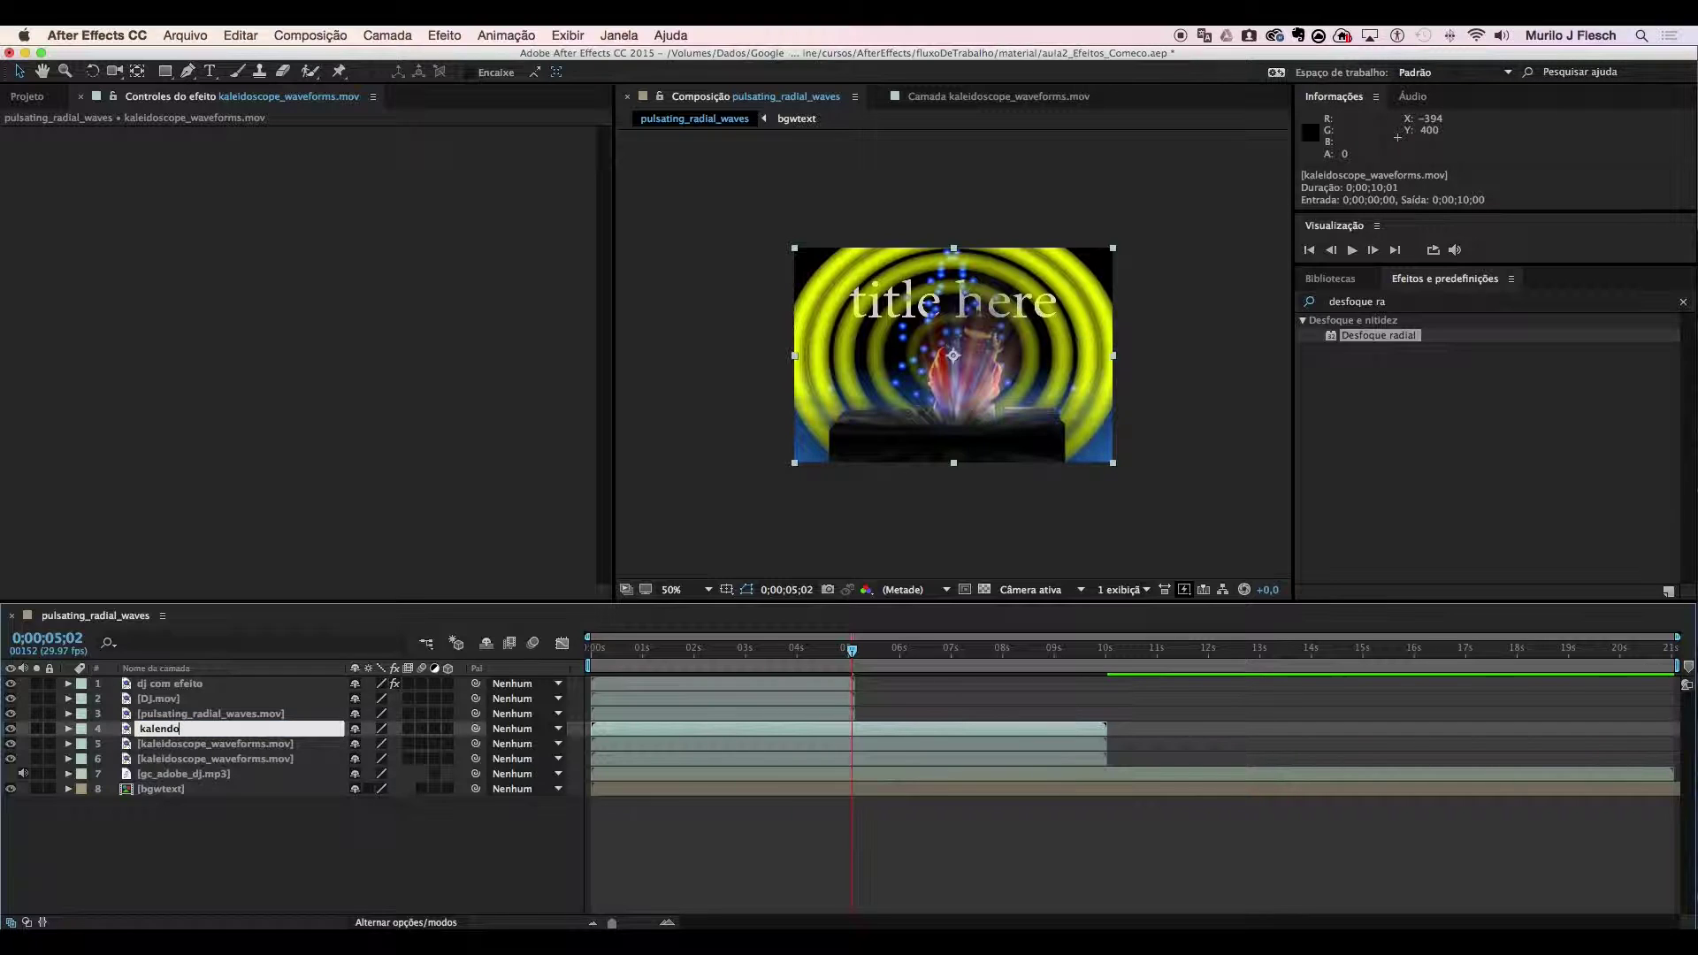
Rename the second kaleidoscope_waveforms.mov copy, layer 5, as "kalendo_direita"
left_click(208, 746)
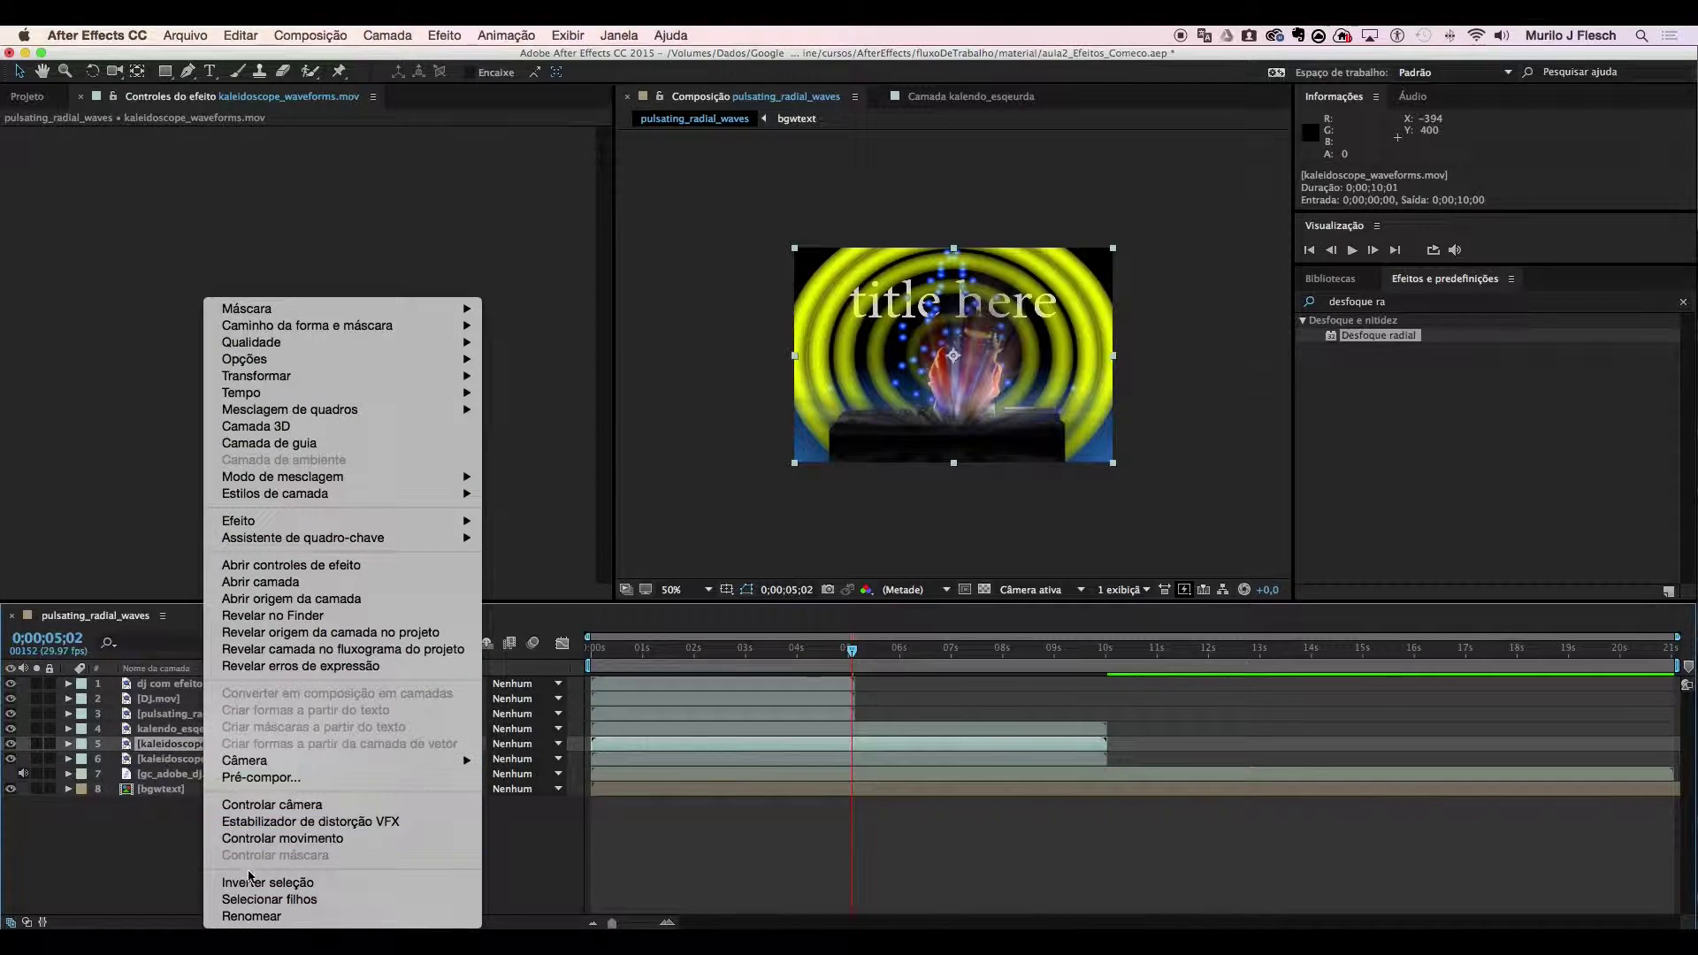
left_click(268, 918)
type("kalendo_direita")
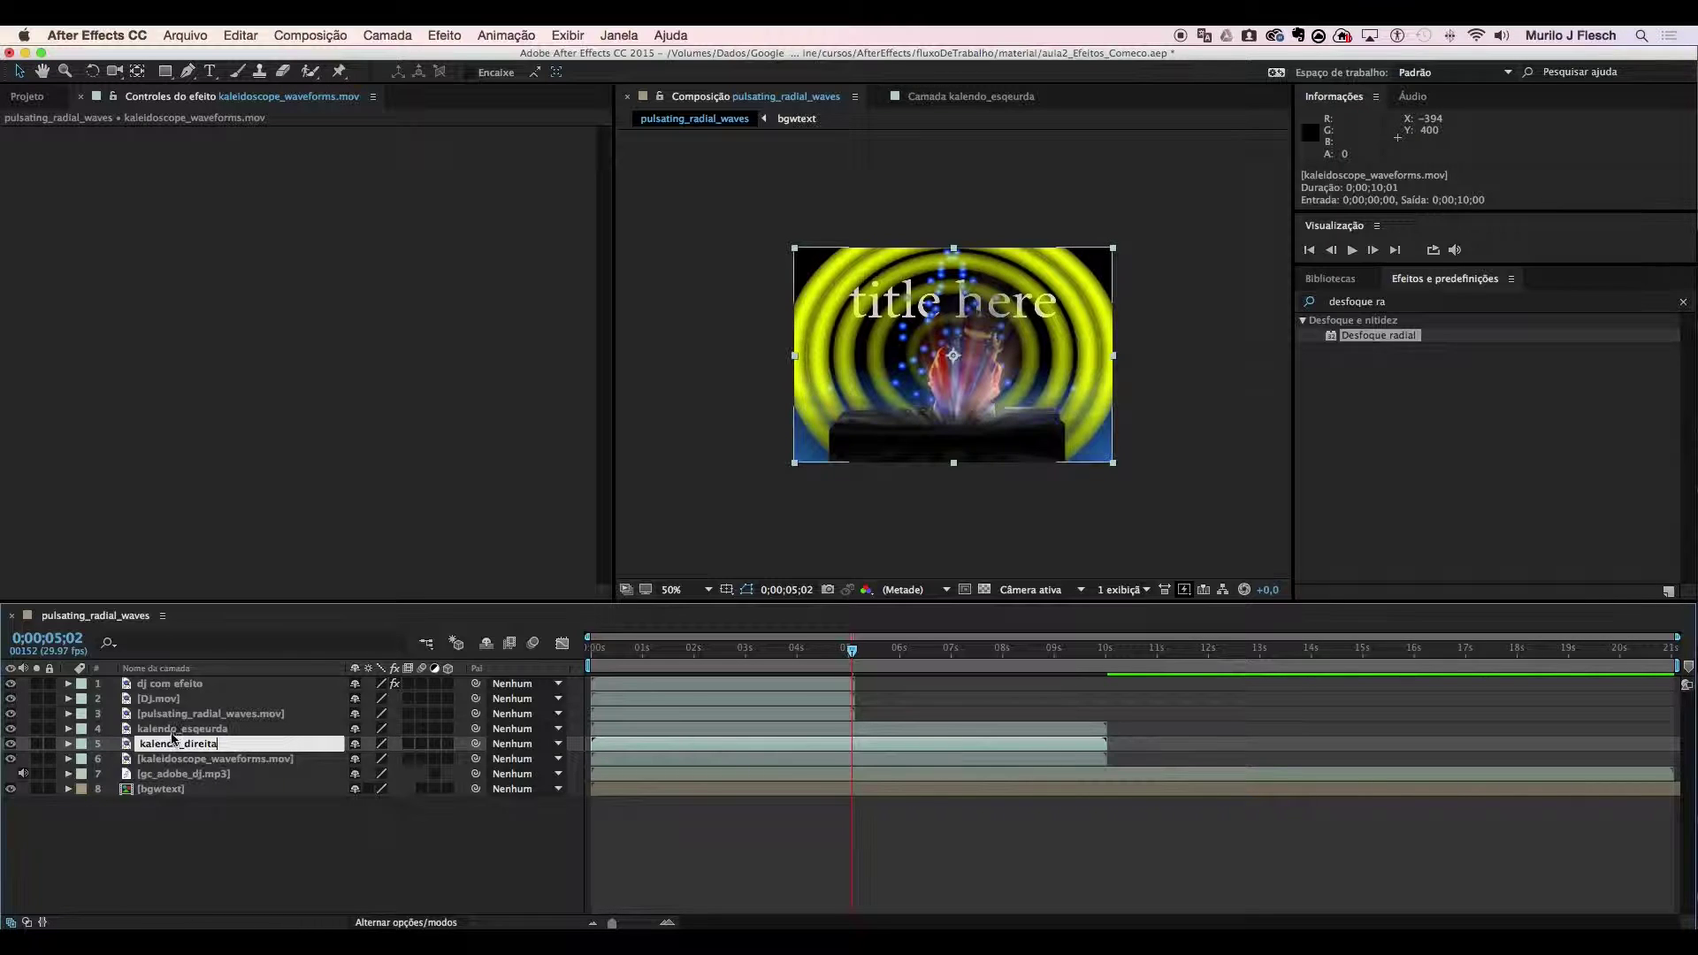
key("Return")
Correct the spelling of layer 4's name to "kalendo_esquerda"
left_click(170, 731)
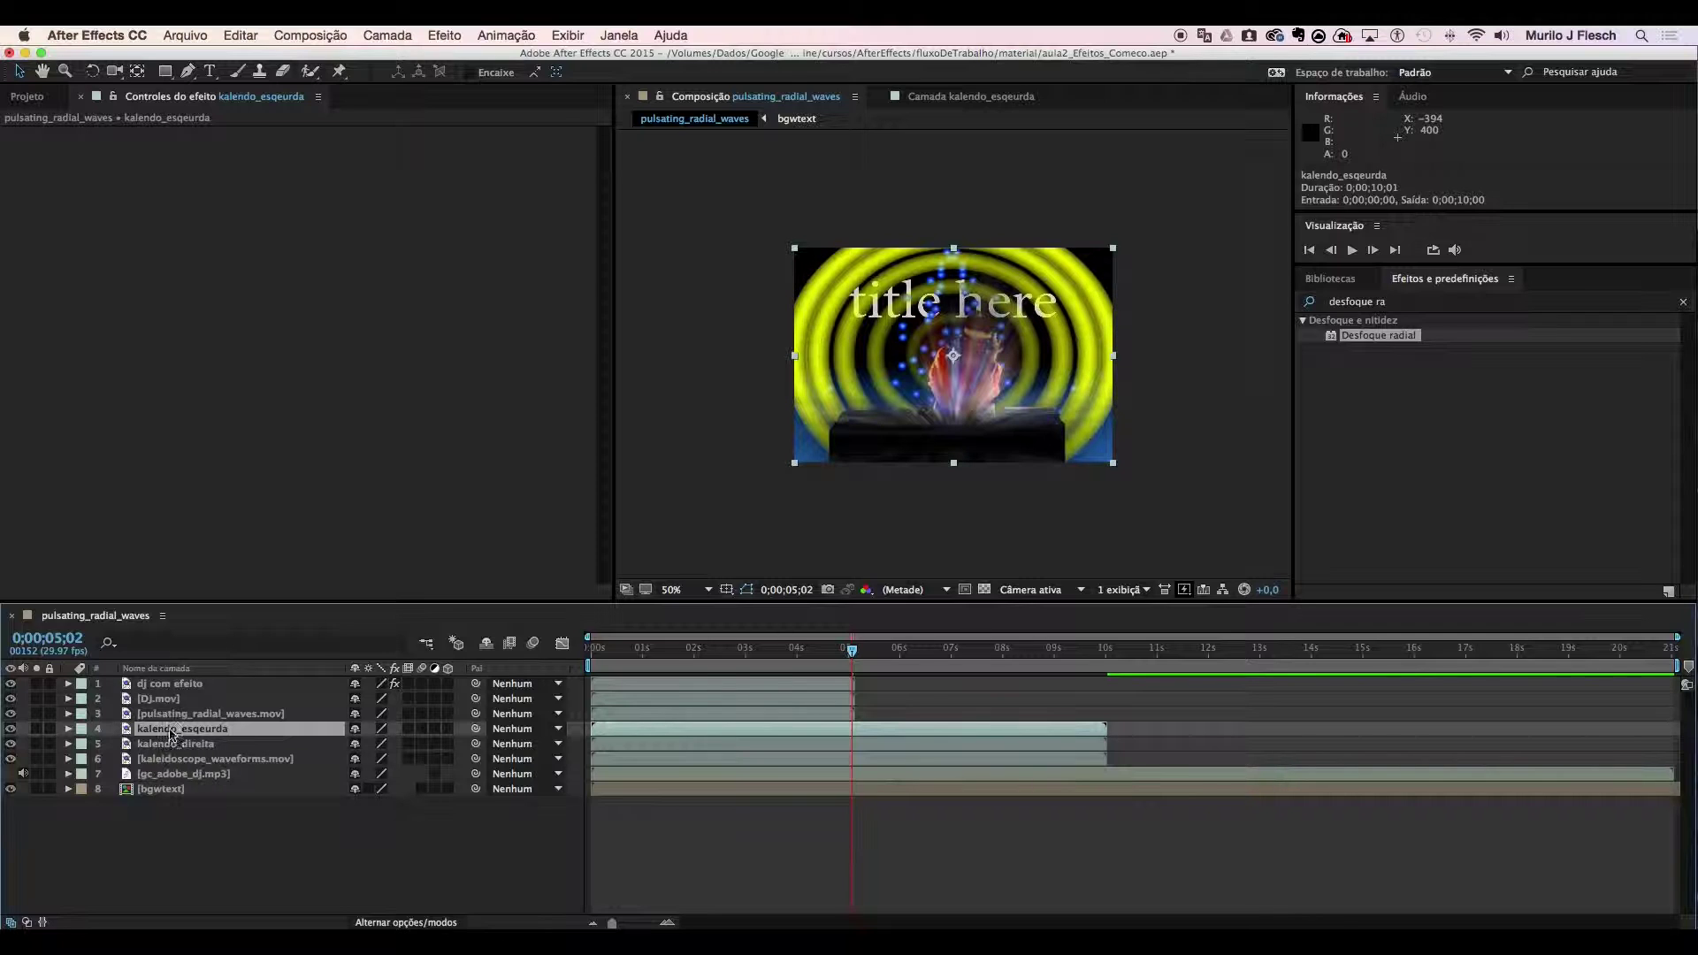
right_click(195, 734)
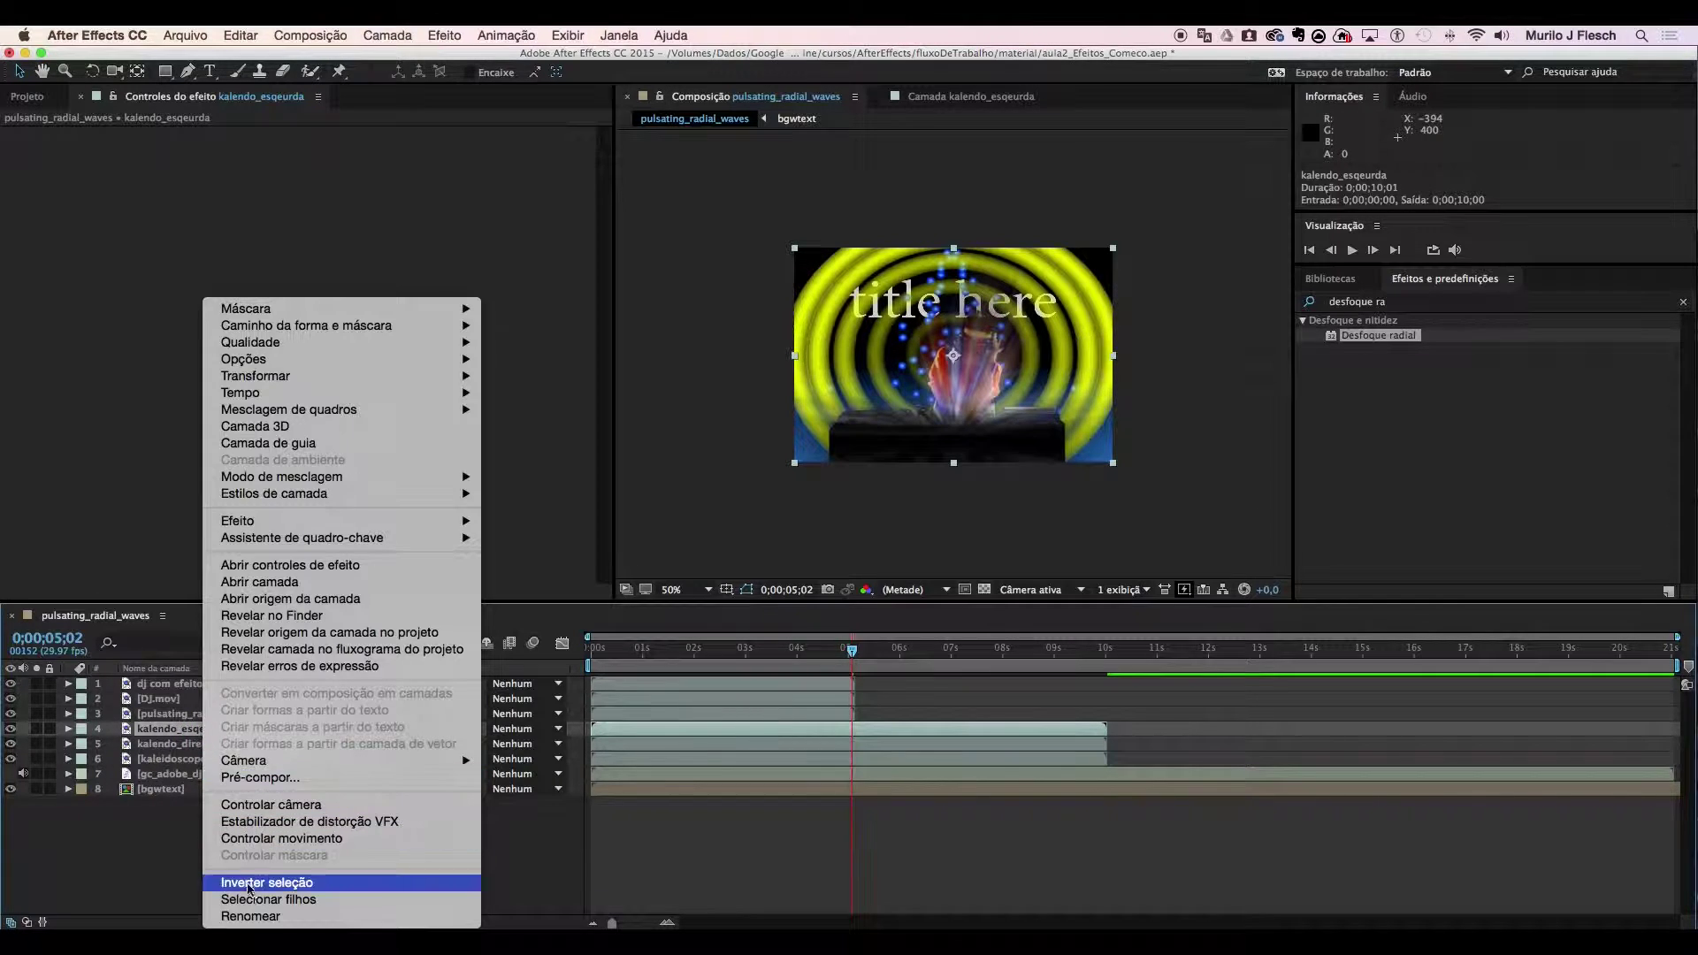
left_click(248, 920)
left_click(207, 728)
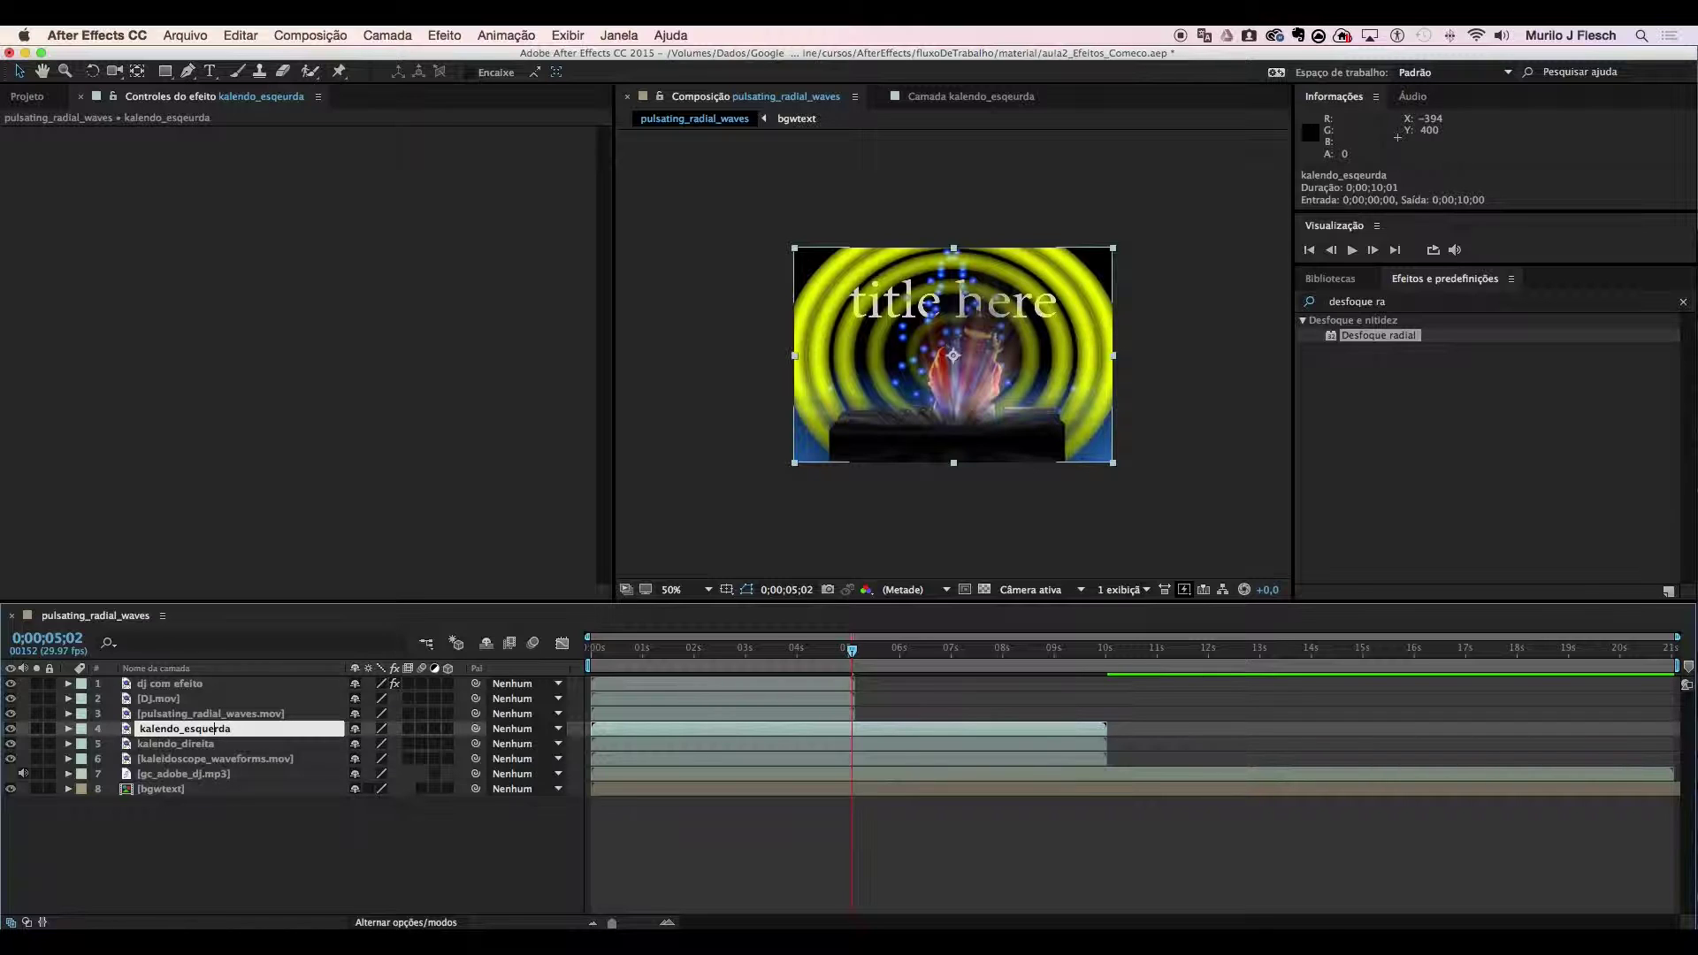
key("Return")
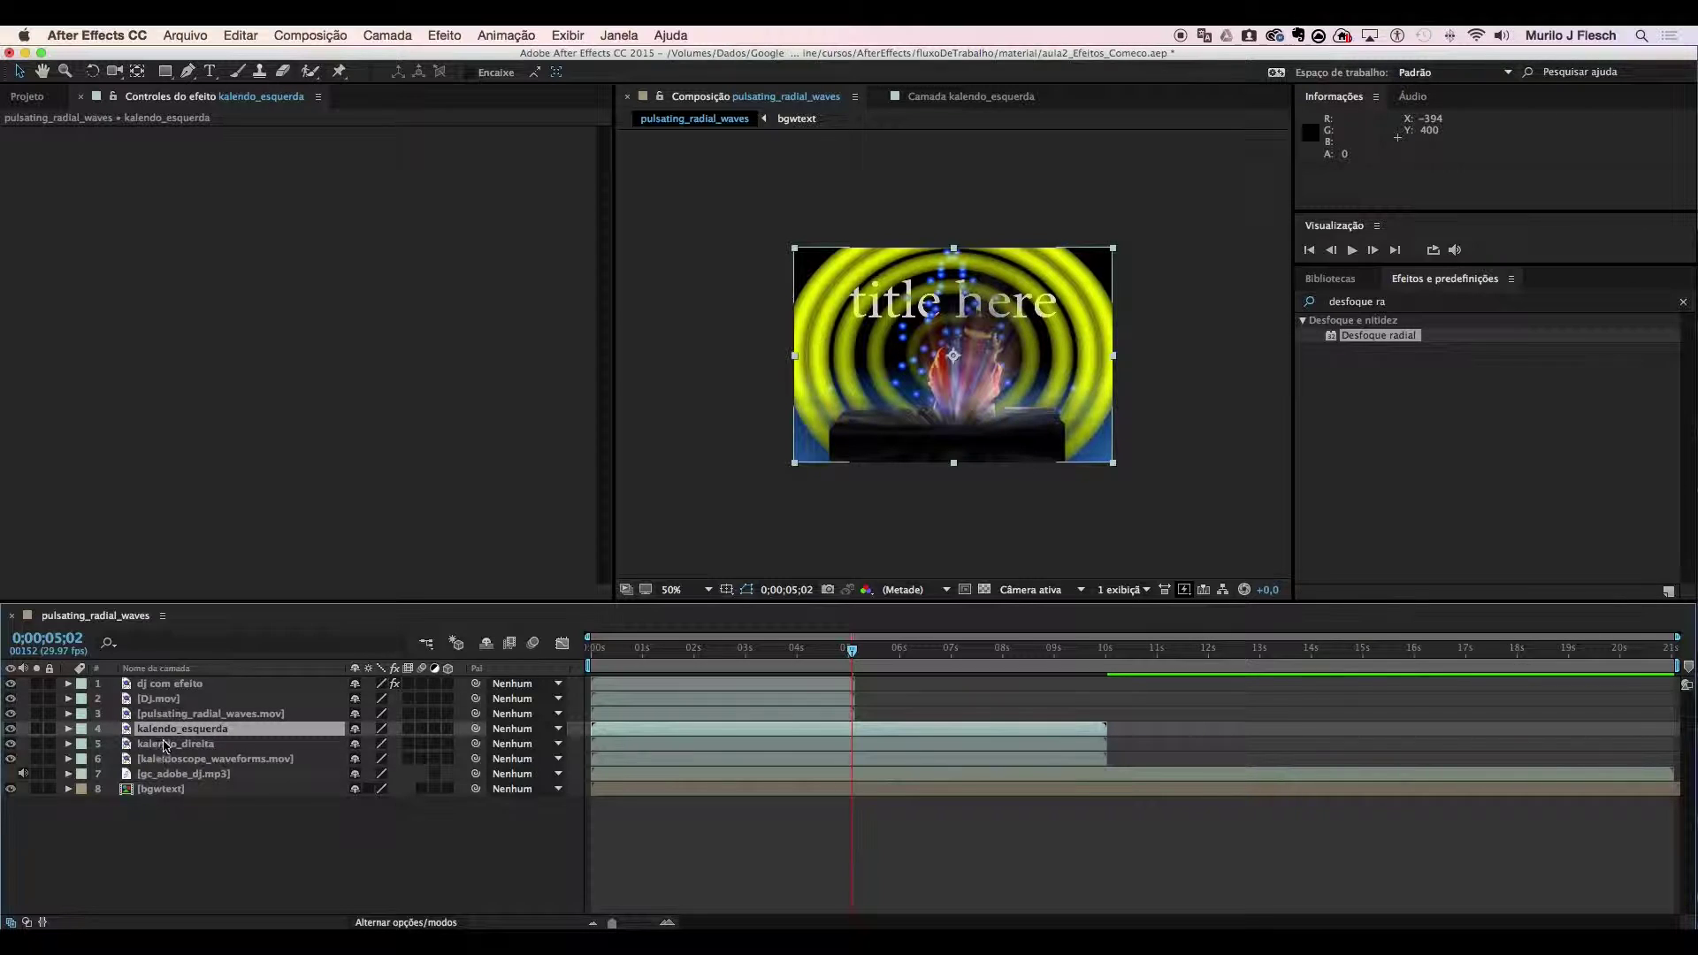
Shift the kalendo_esquerda layer left by setting its Posição to 166,0, 243,0, then collapse its properties
left_click(69, 729)
left_click(126, 743)
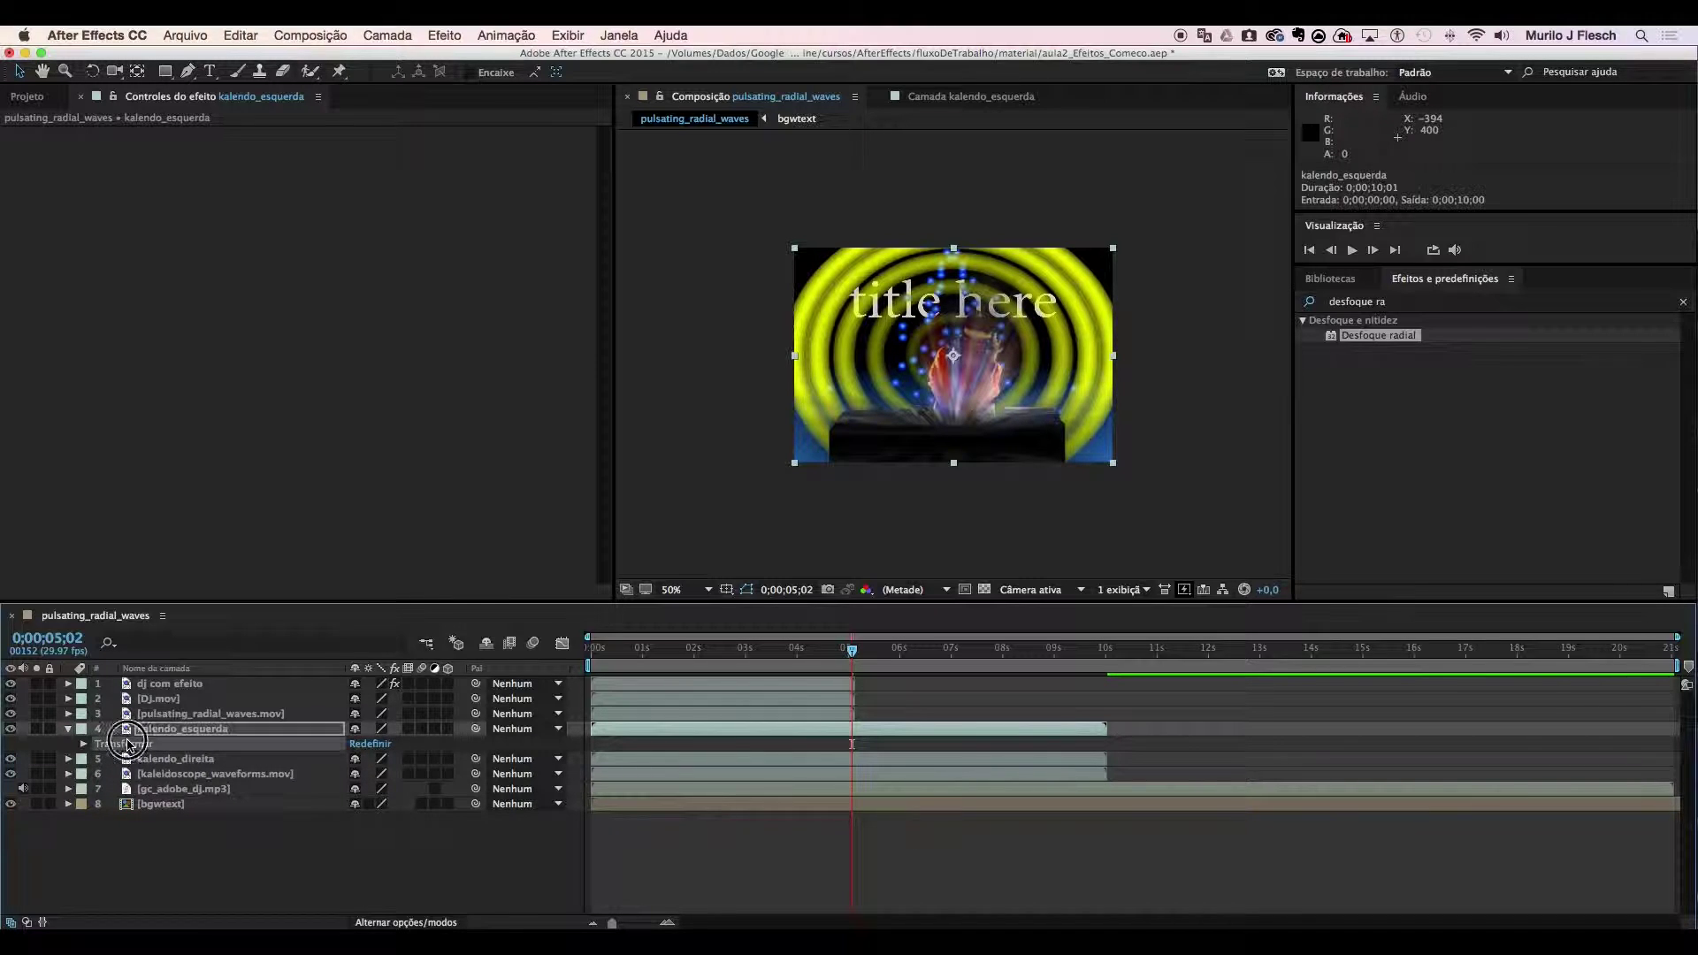
left_click(84, 744)
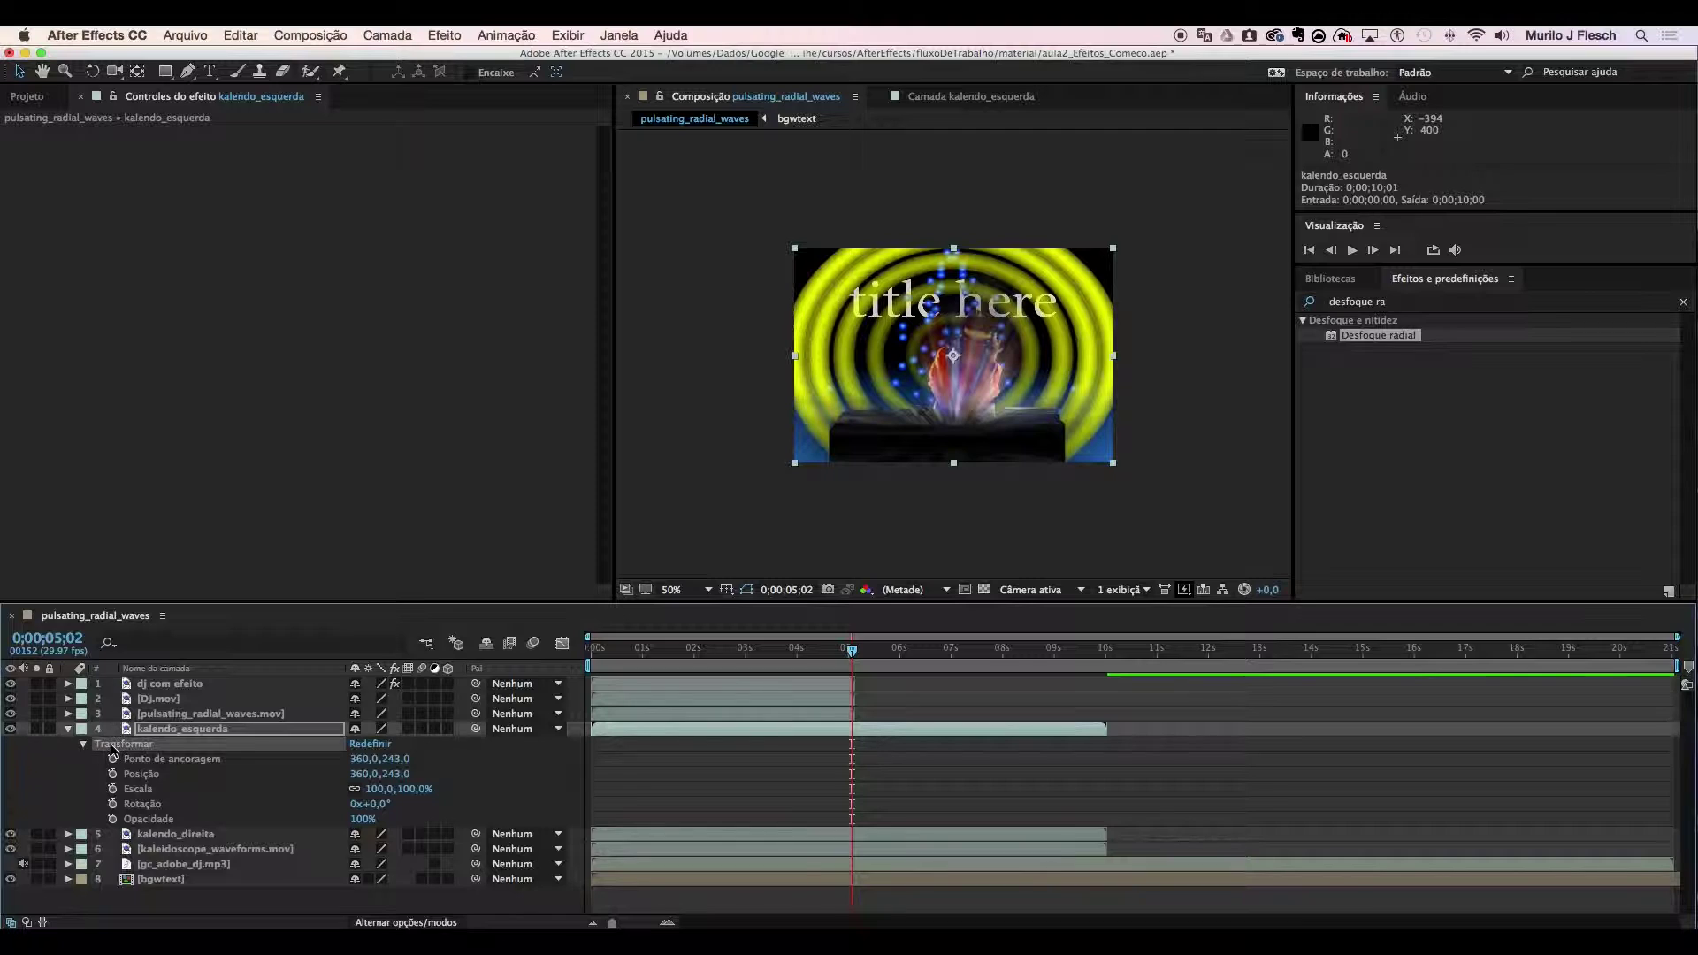
left_click(160, 774)
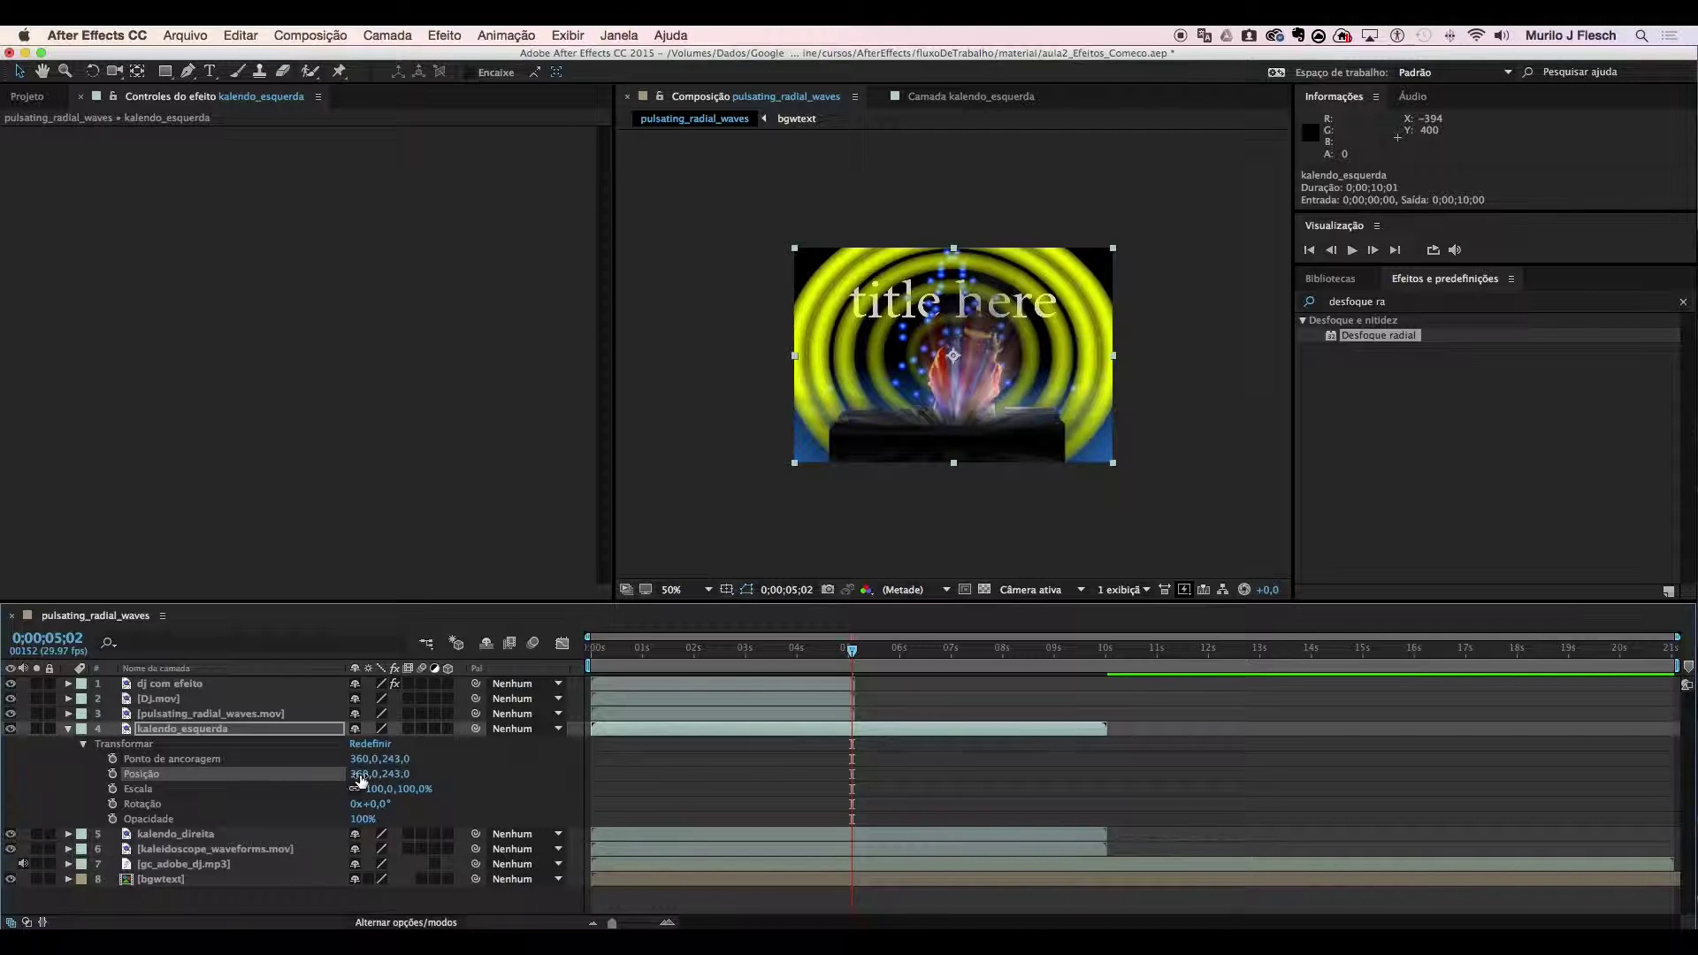
mouse_move(361, 778)
left_mouse_down()
mouse_move(391, 676)
mouse_move(389, 953)
mouse_move(368, 771)
mouse_move(371, 803)
left_mouse_up()
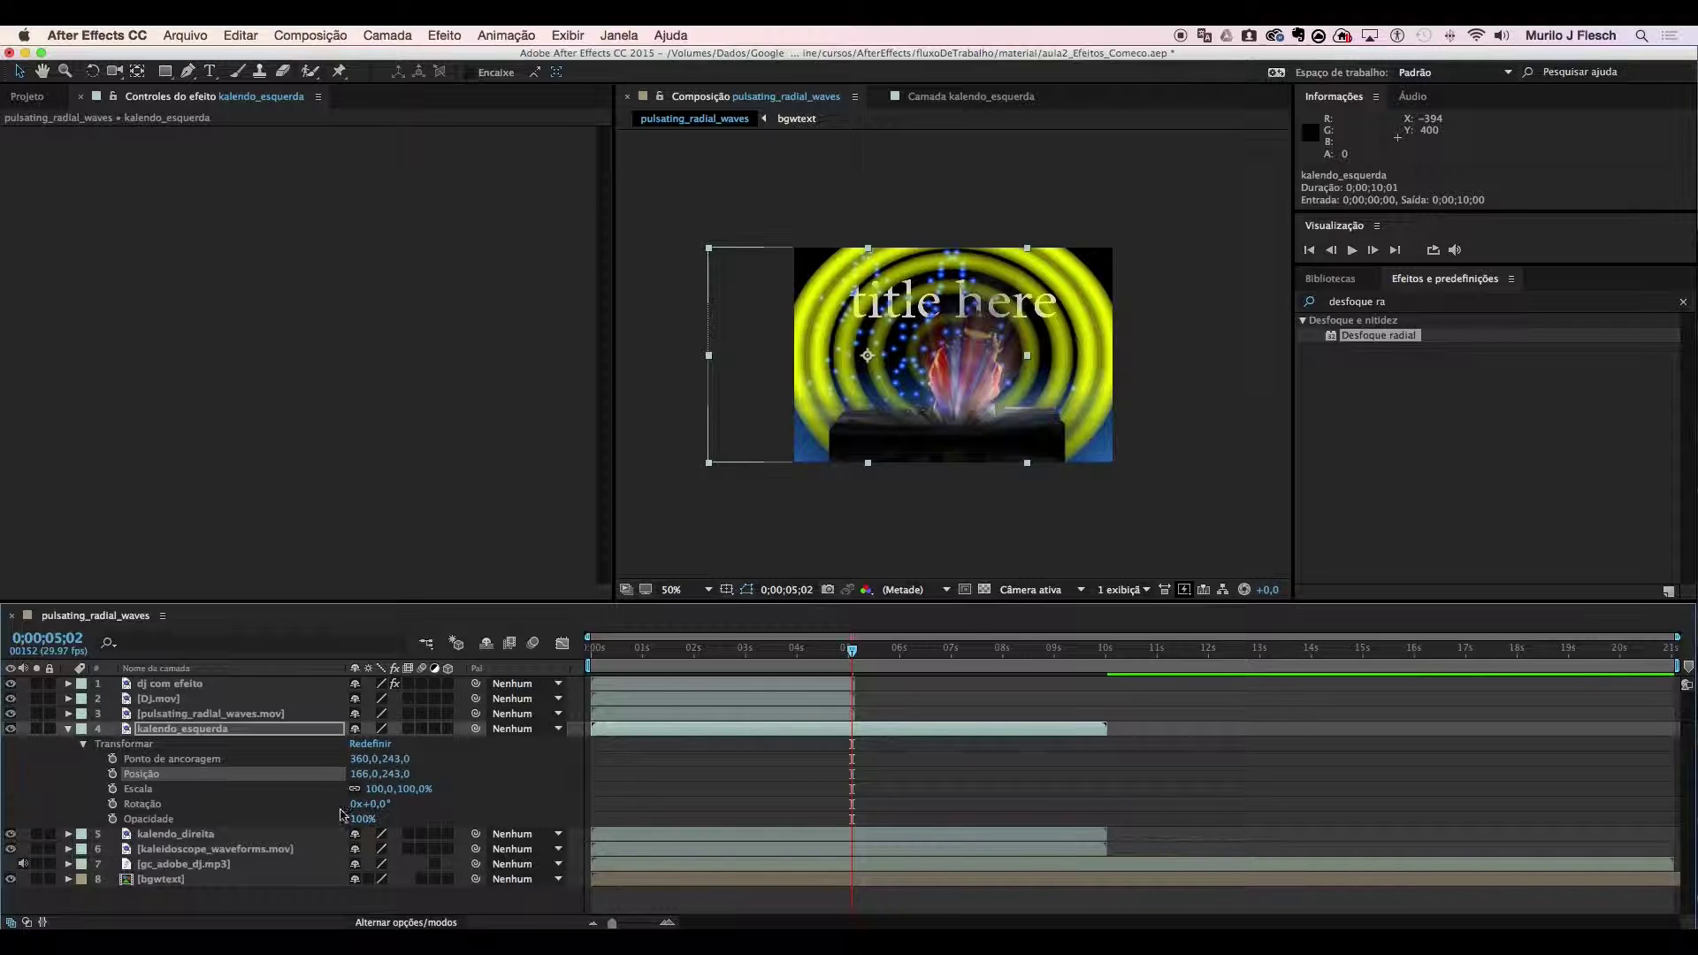
left_click(83, 744)
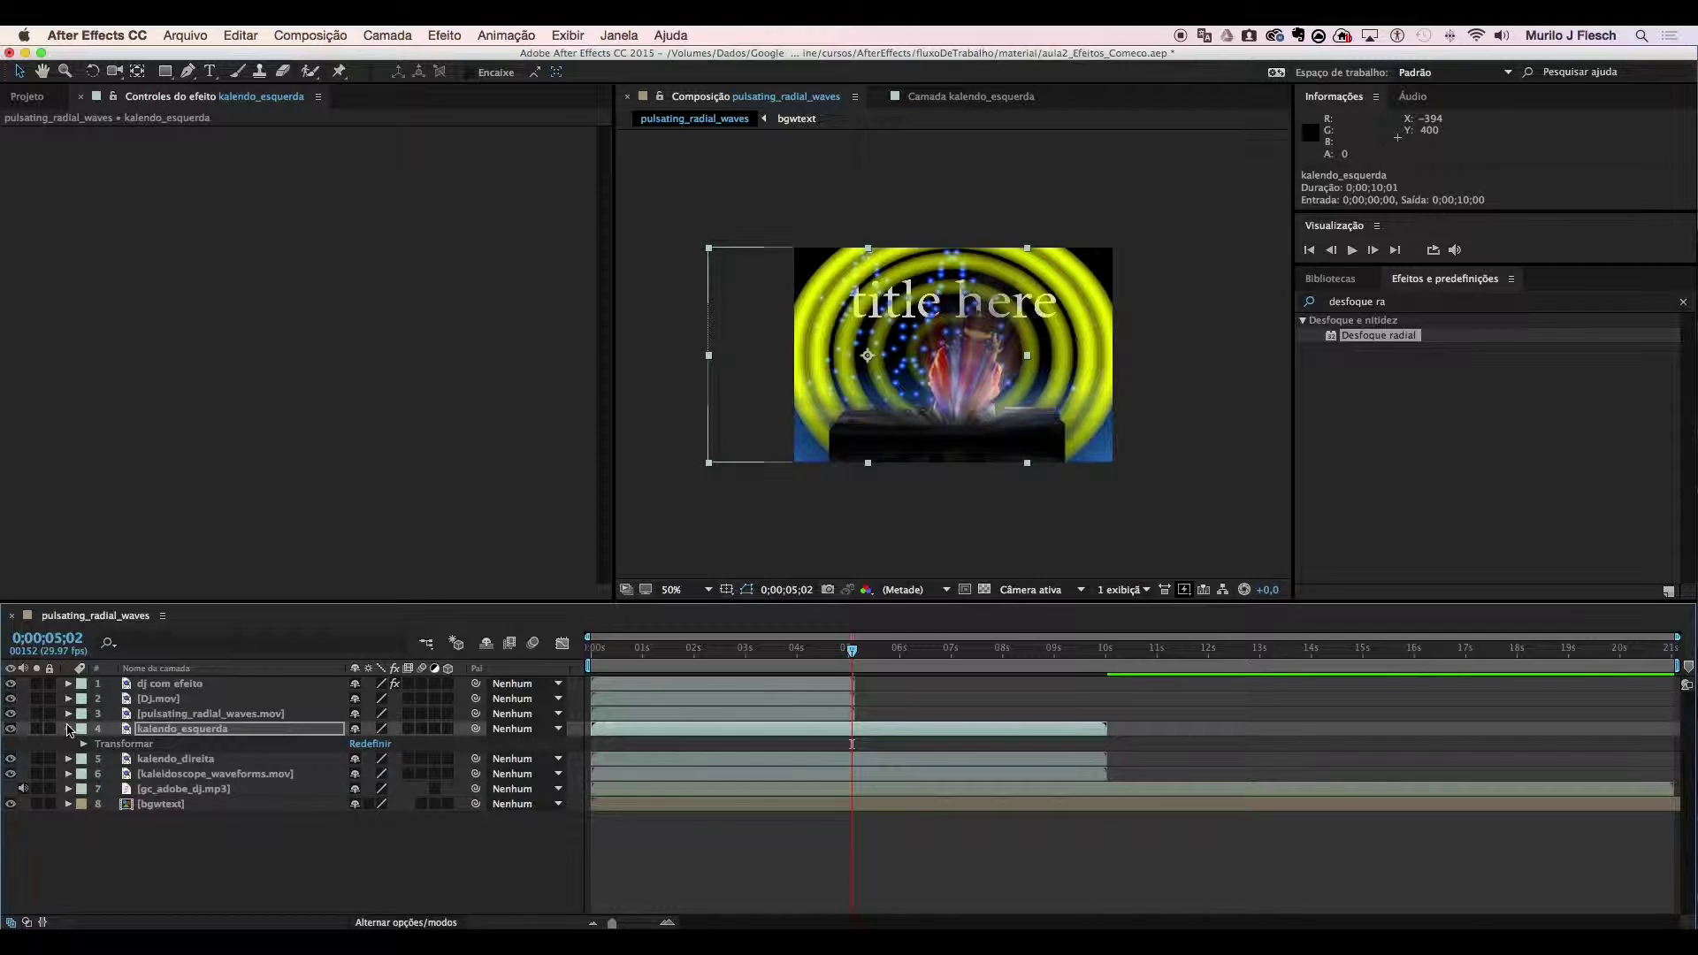
left_click(68, 729)
Shift the kalendo_direita layer right by setting its Posição to 641,0, 243,0 and preview the result along the timeline
left_click(69, 744)
left_click(70, 747, "super")
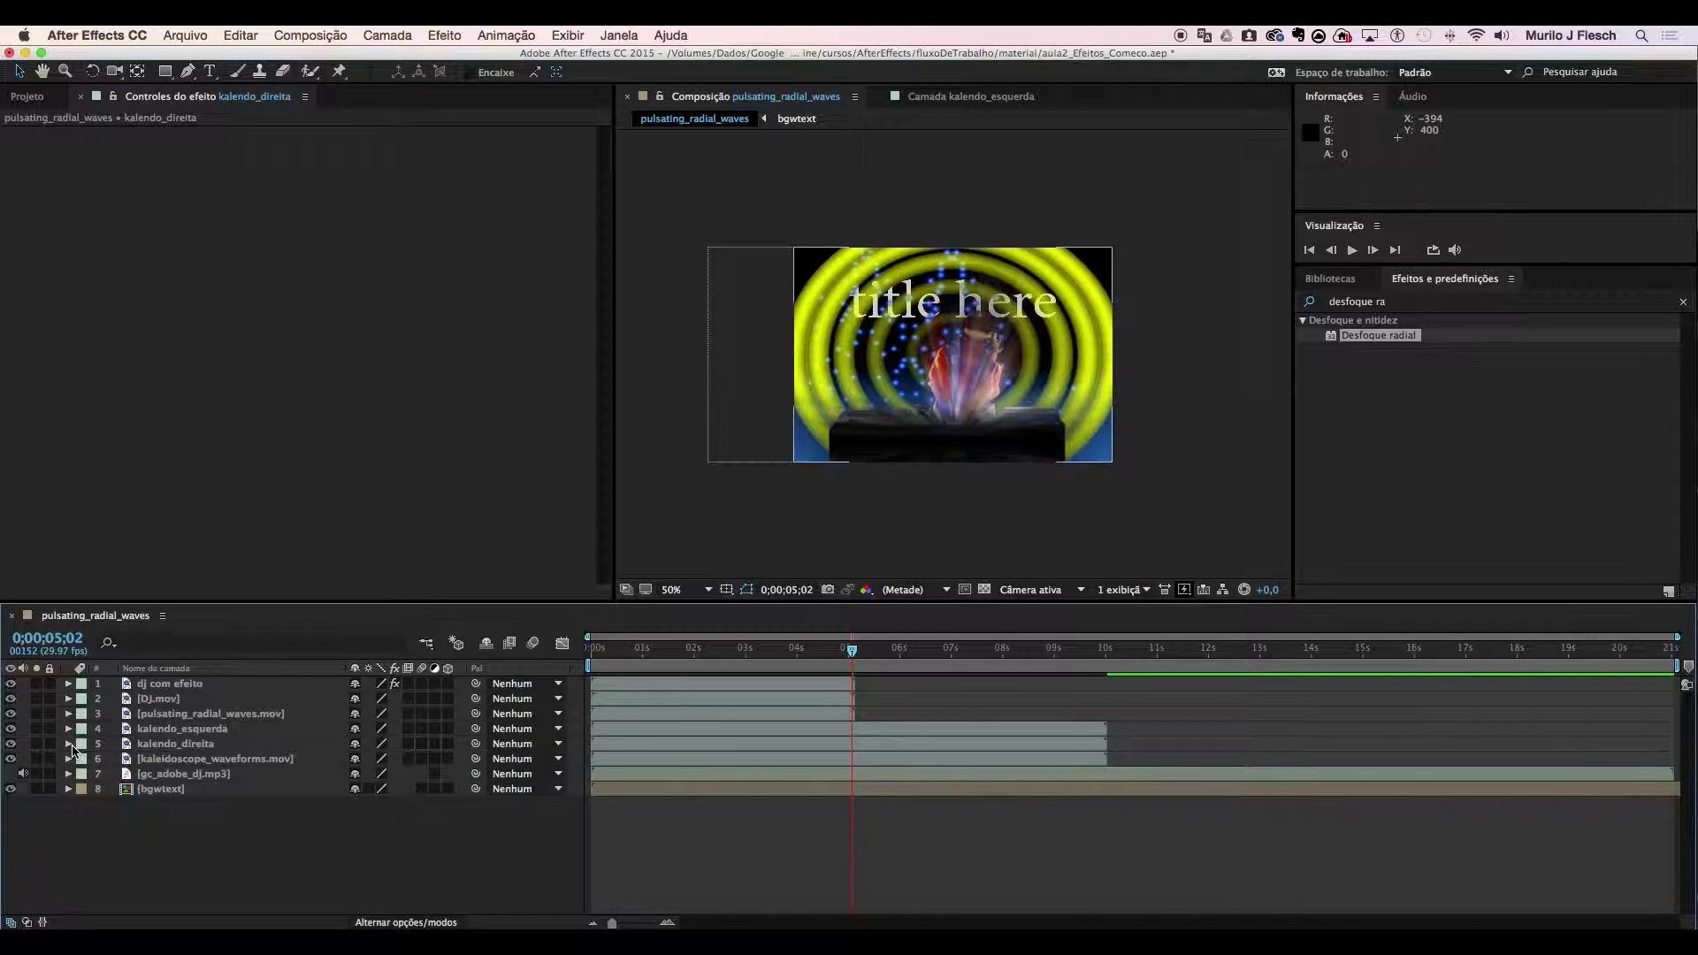
left_click(69, 745)
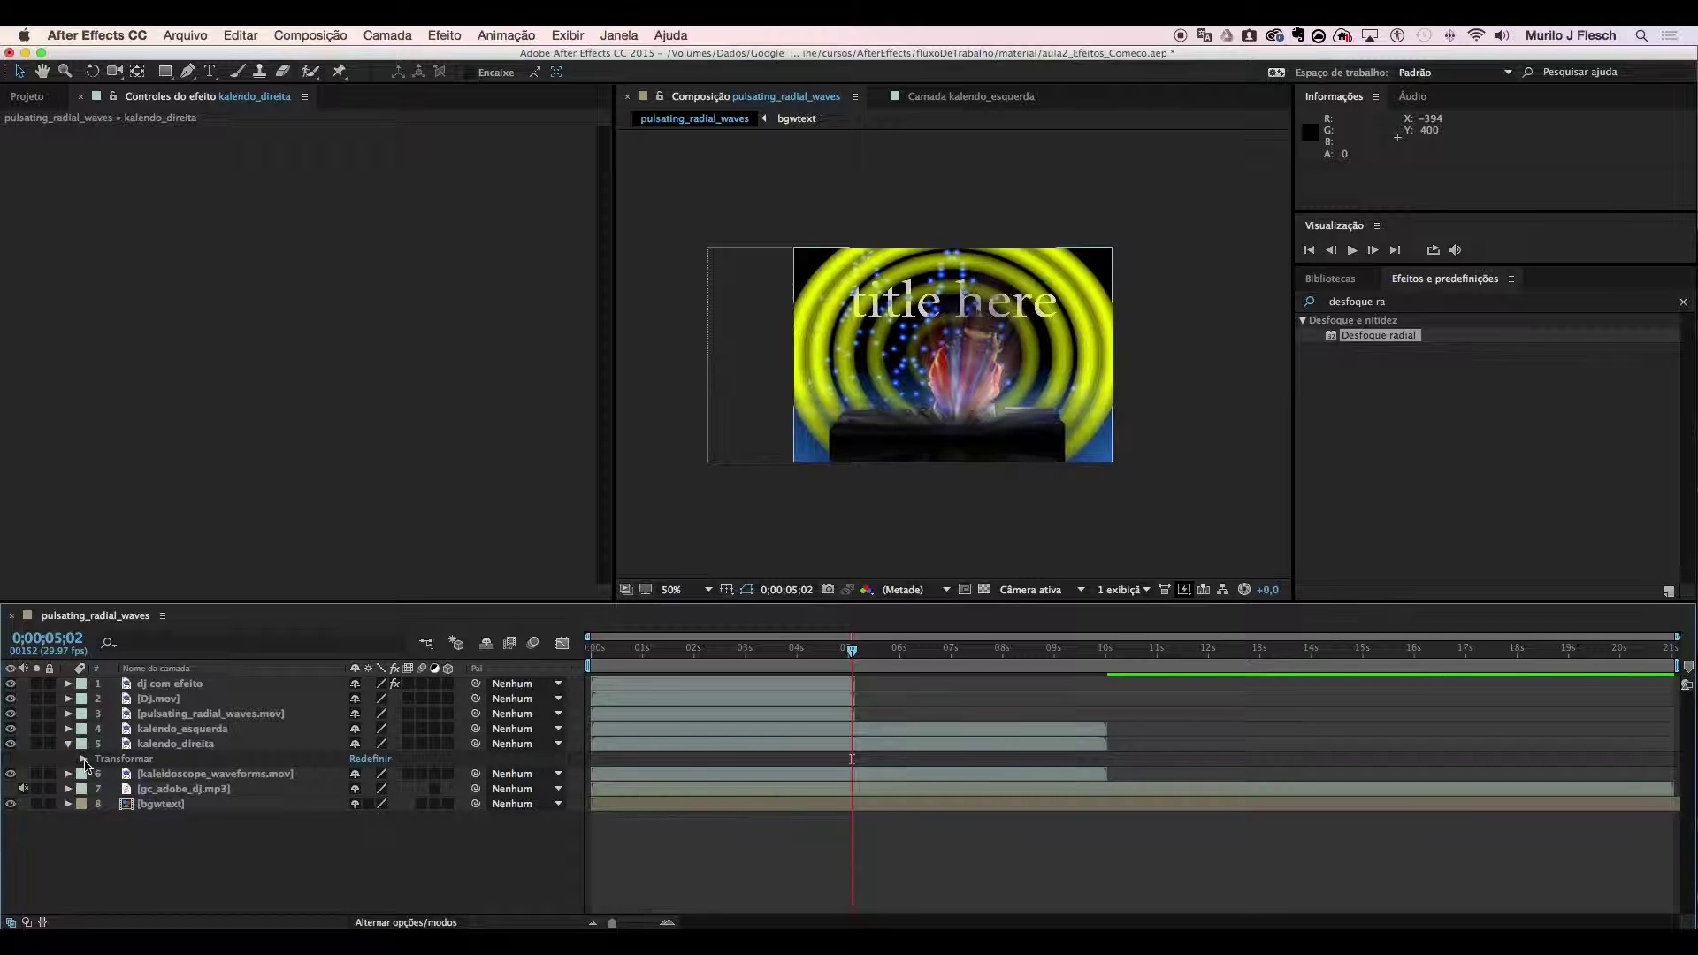
left_click(84, 759)
left_click(137, 788)
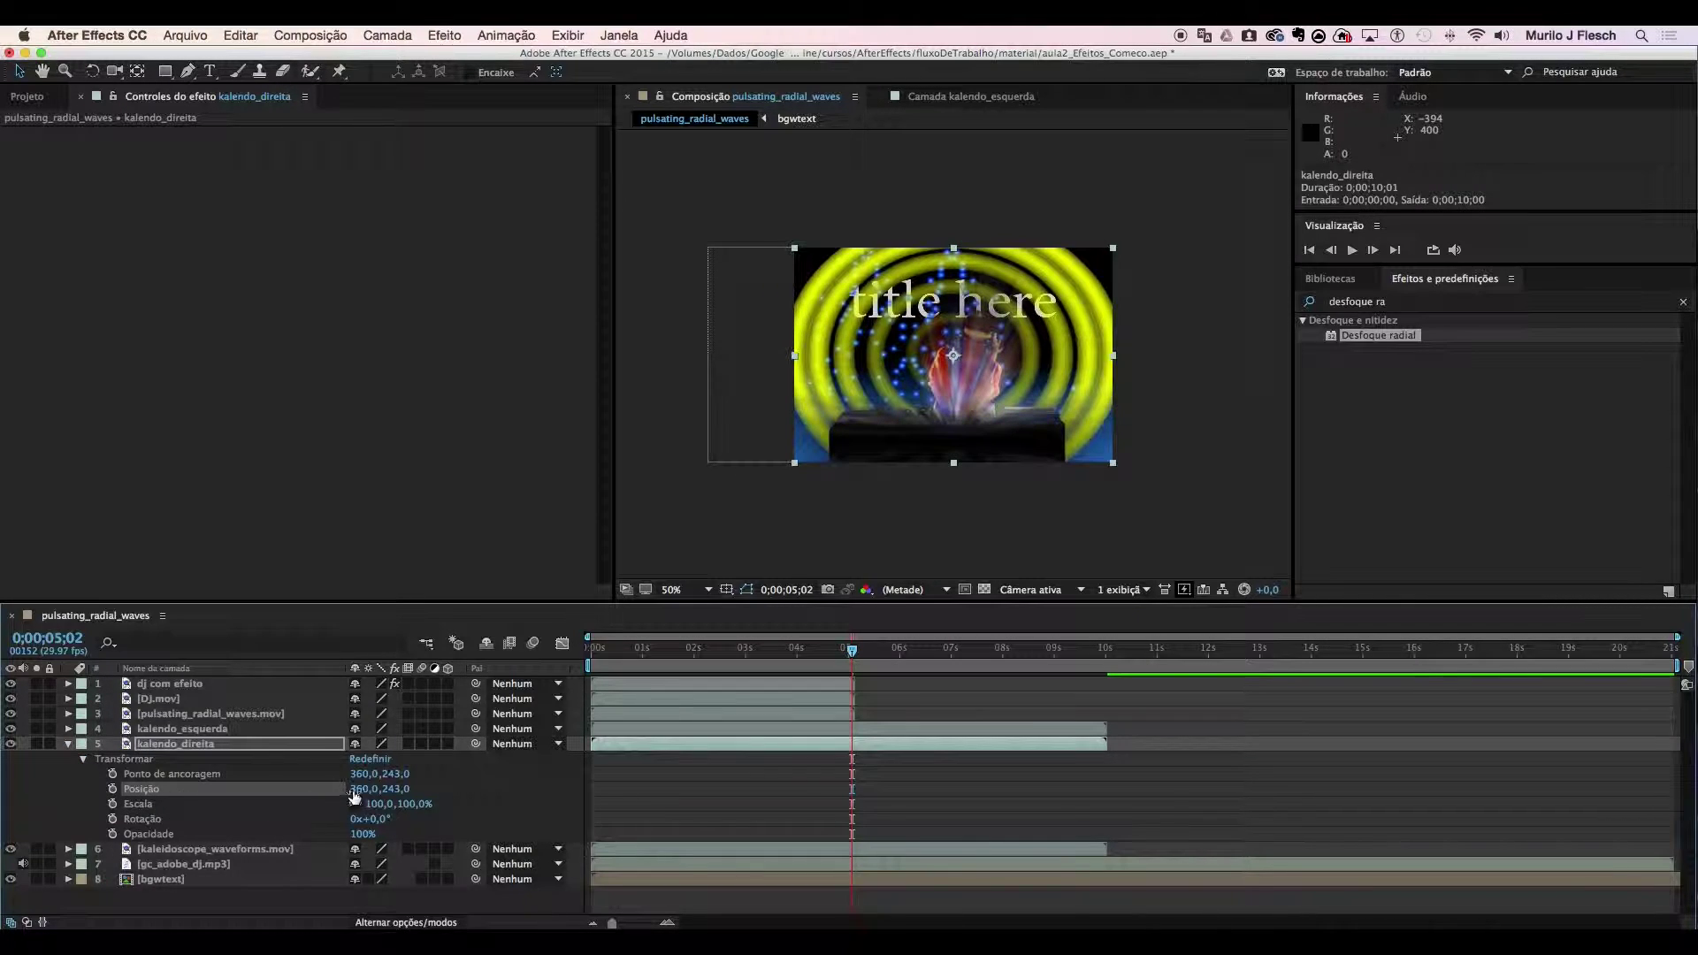
left_click(366, 789)
left_click(449, 794)
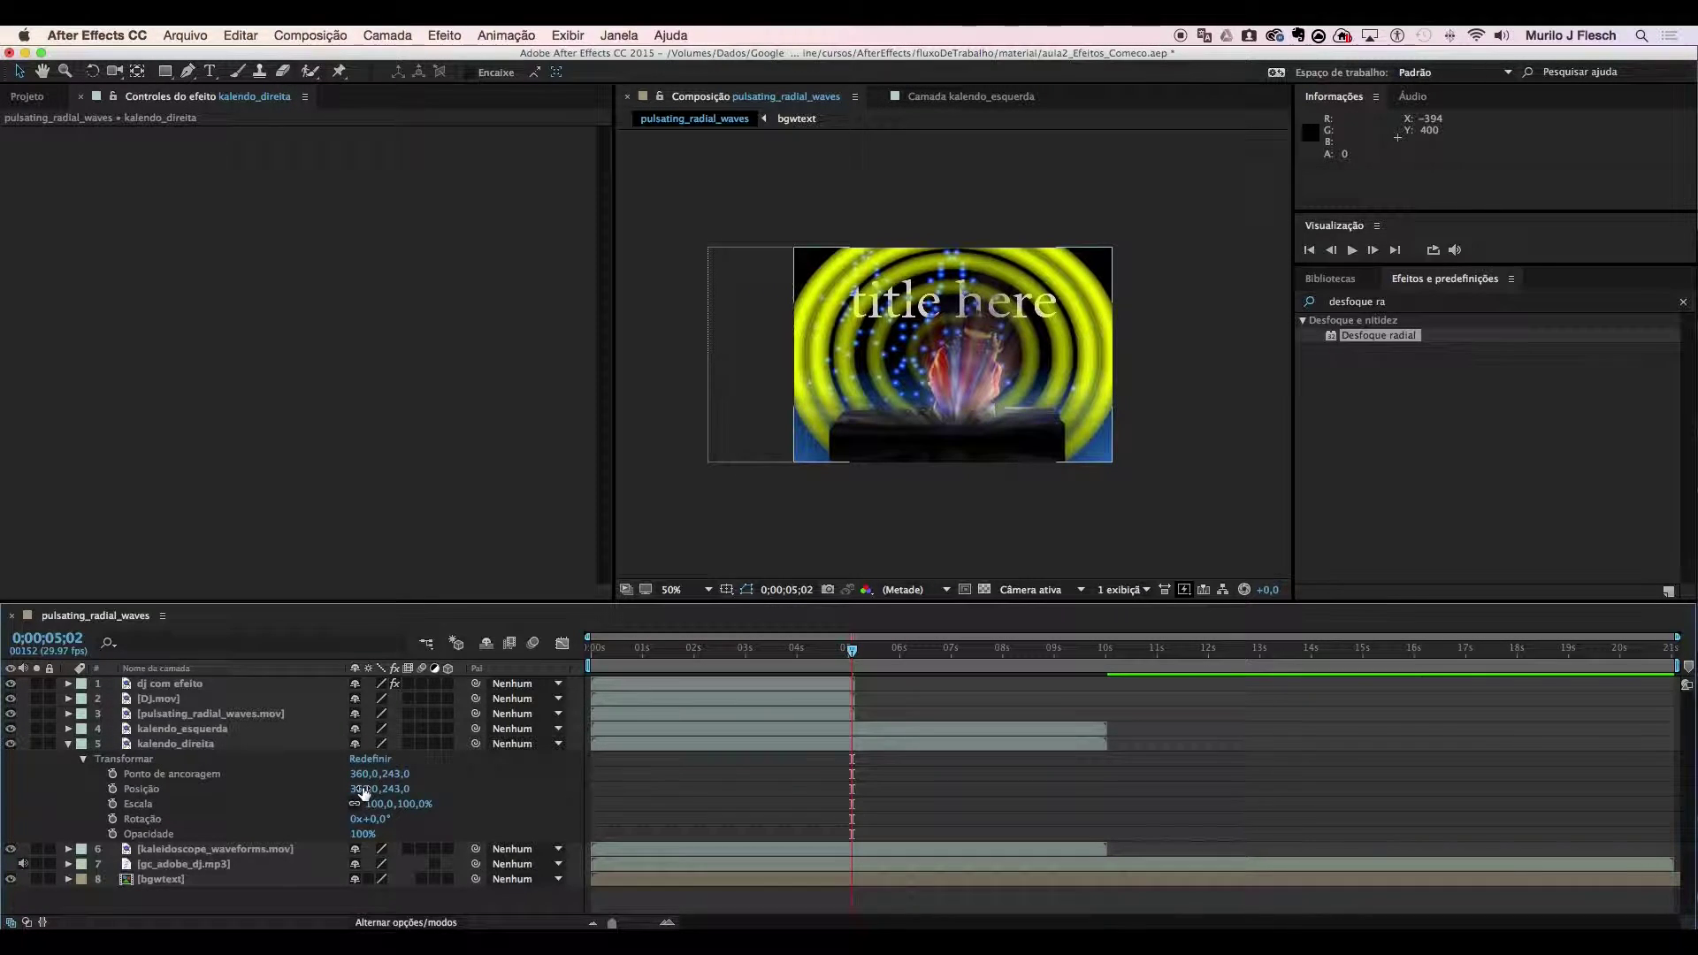
left_click_drag(364, 789, 442, 619)
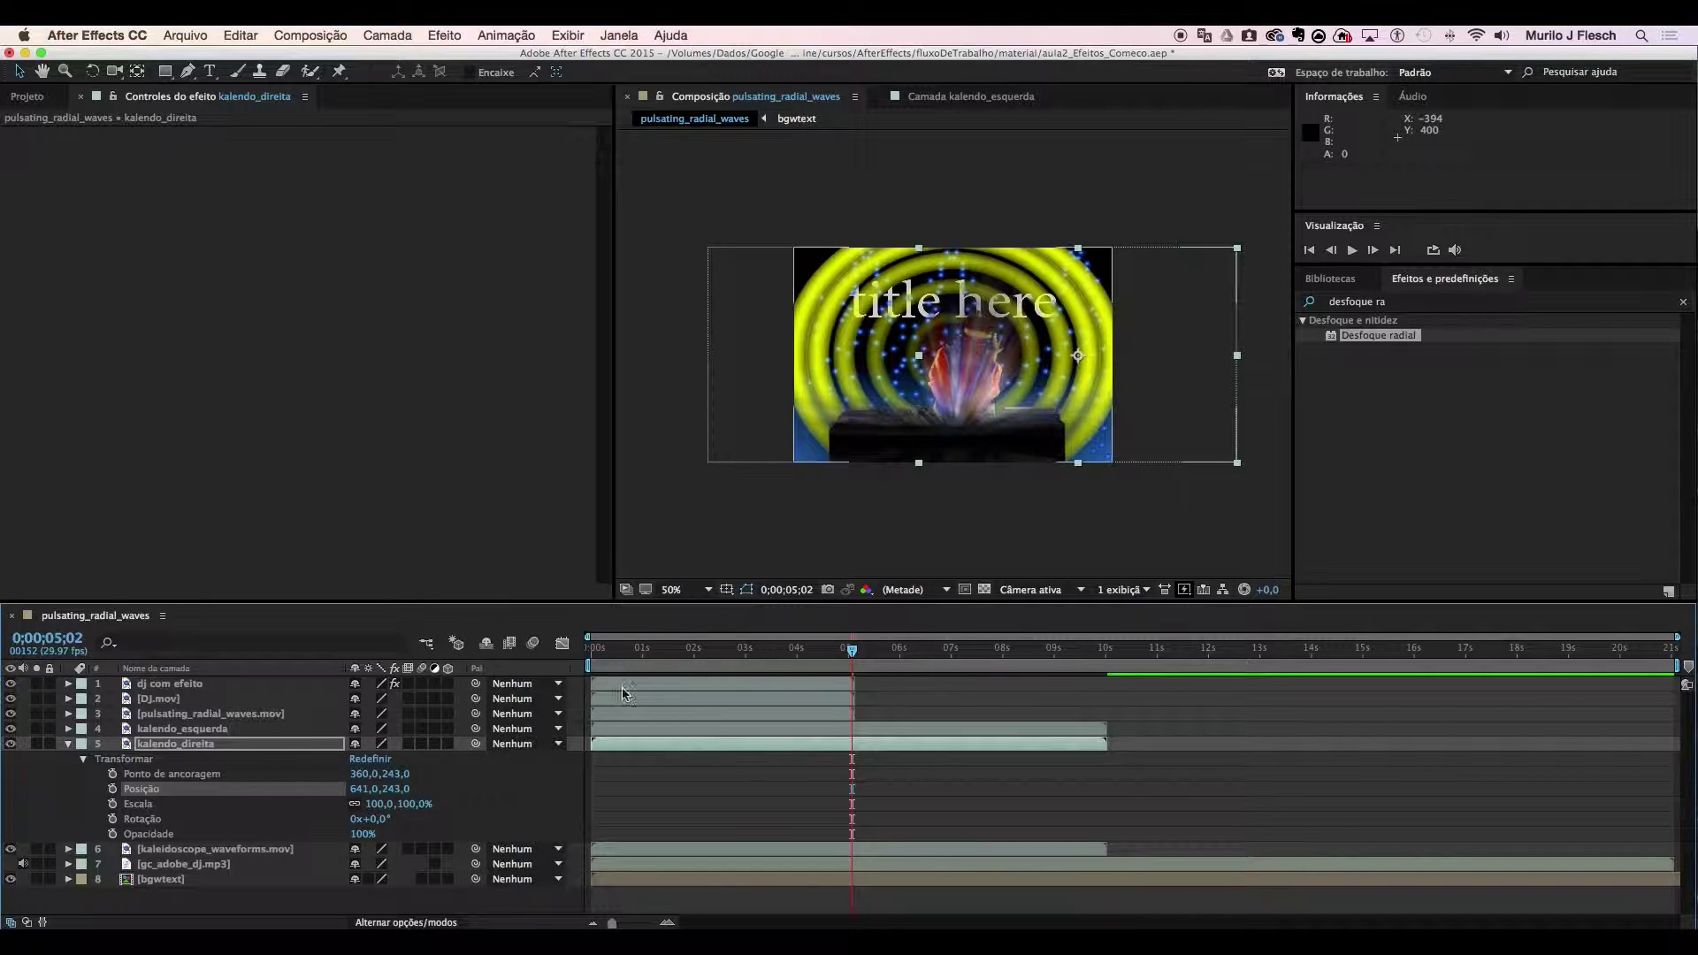
left_click_drag(851, 651, 796, 758)
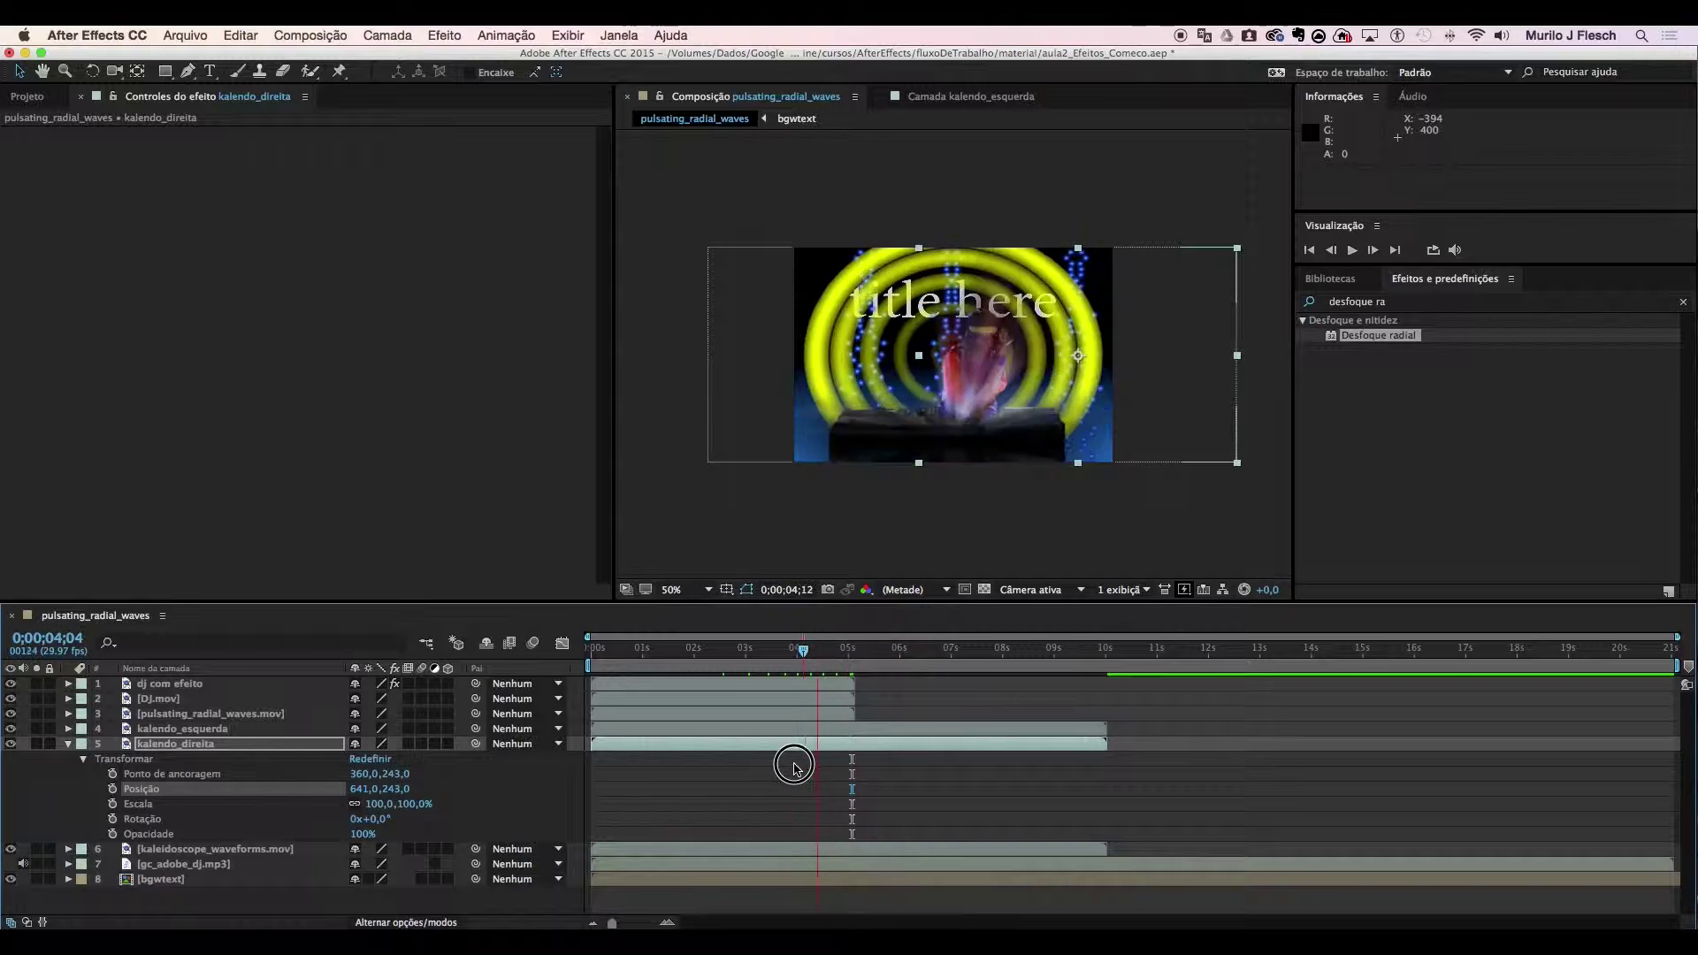